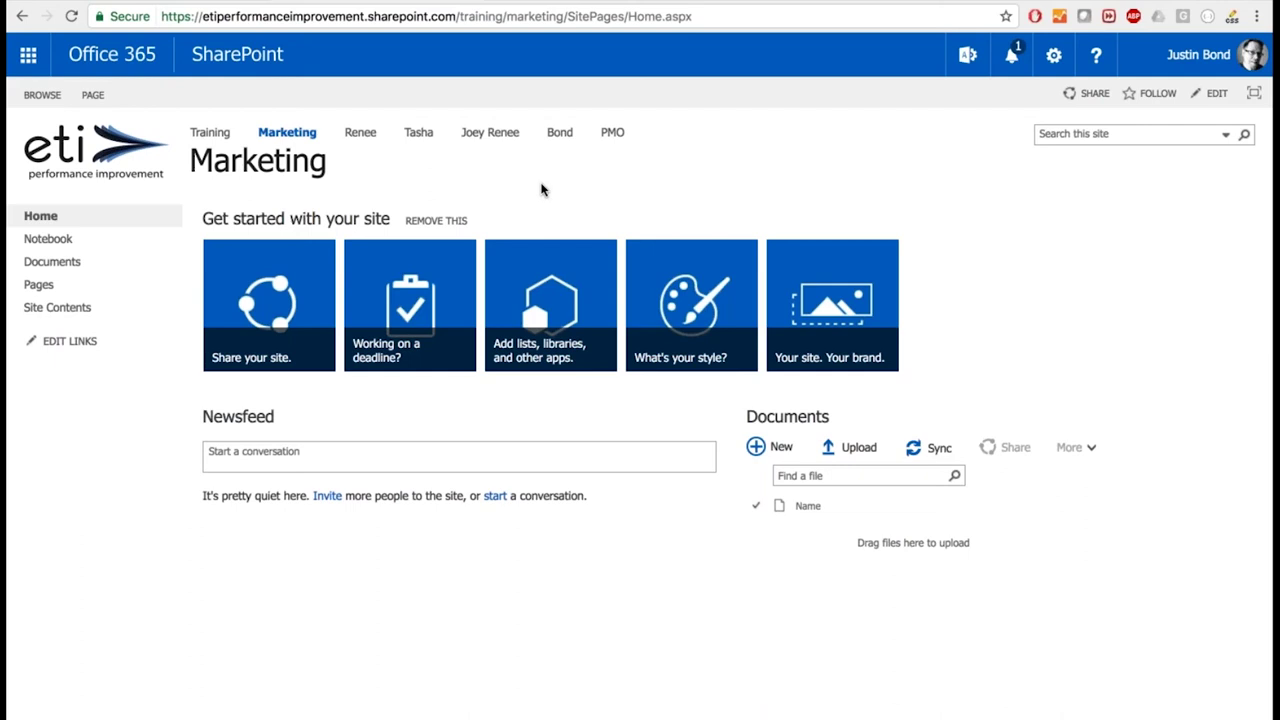
click(52, 261)
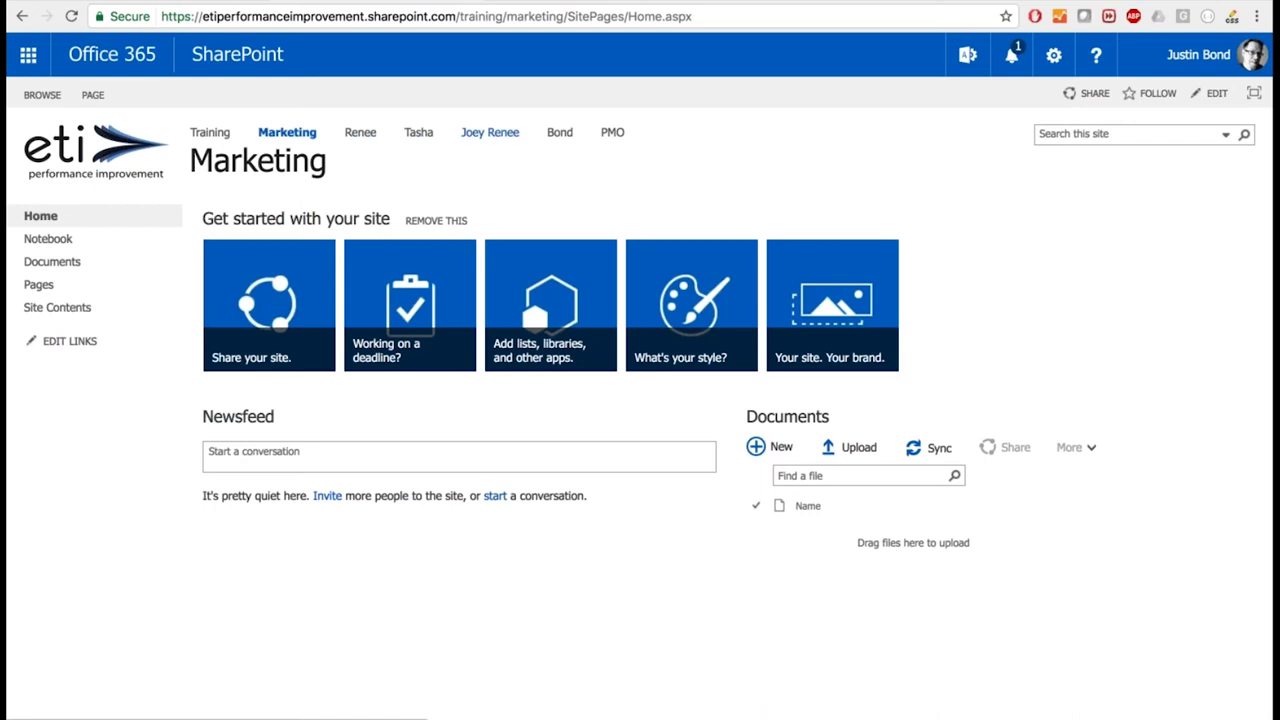
click(559, 140)
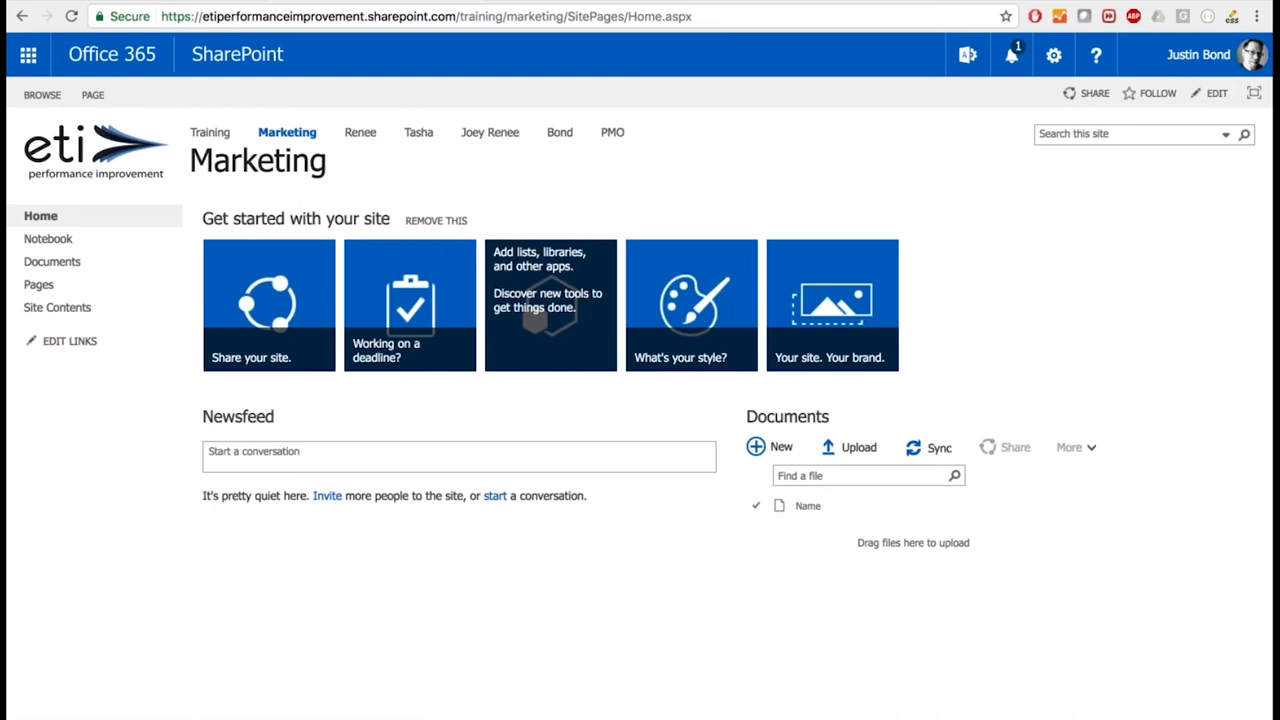
triple_click(328, 217)
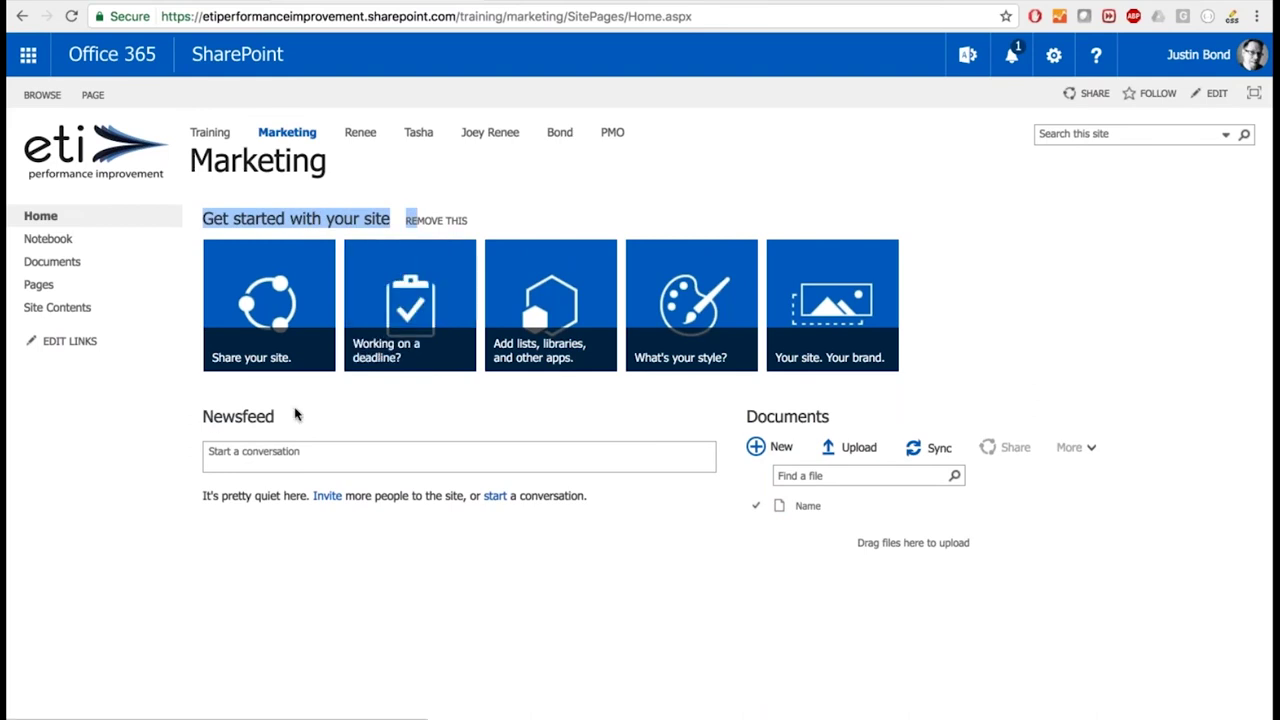
click(402, 583)
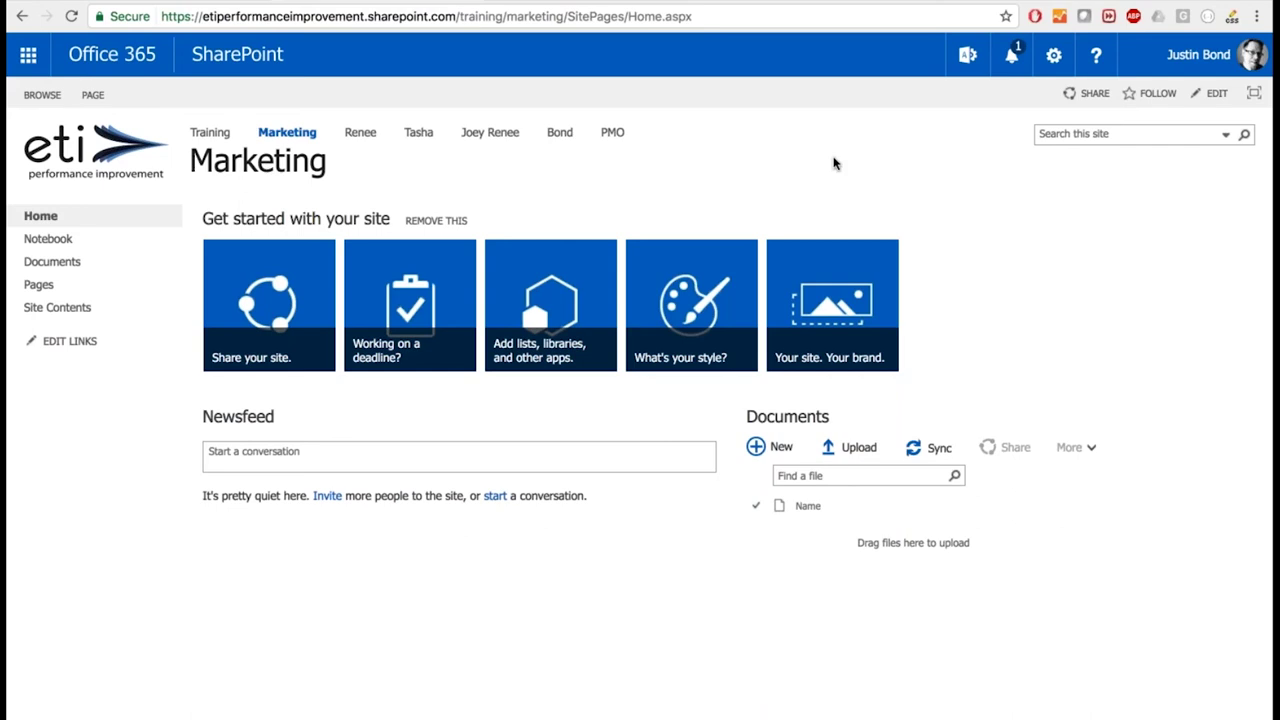
click(1055, 66)
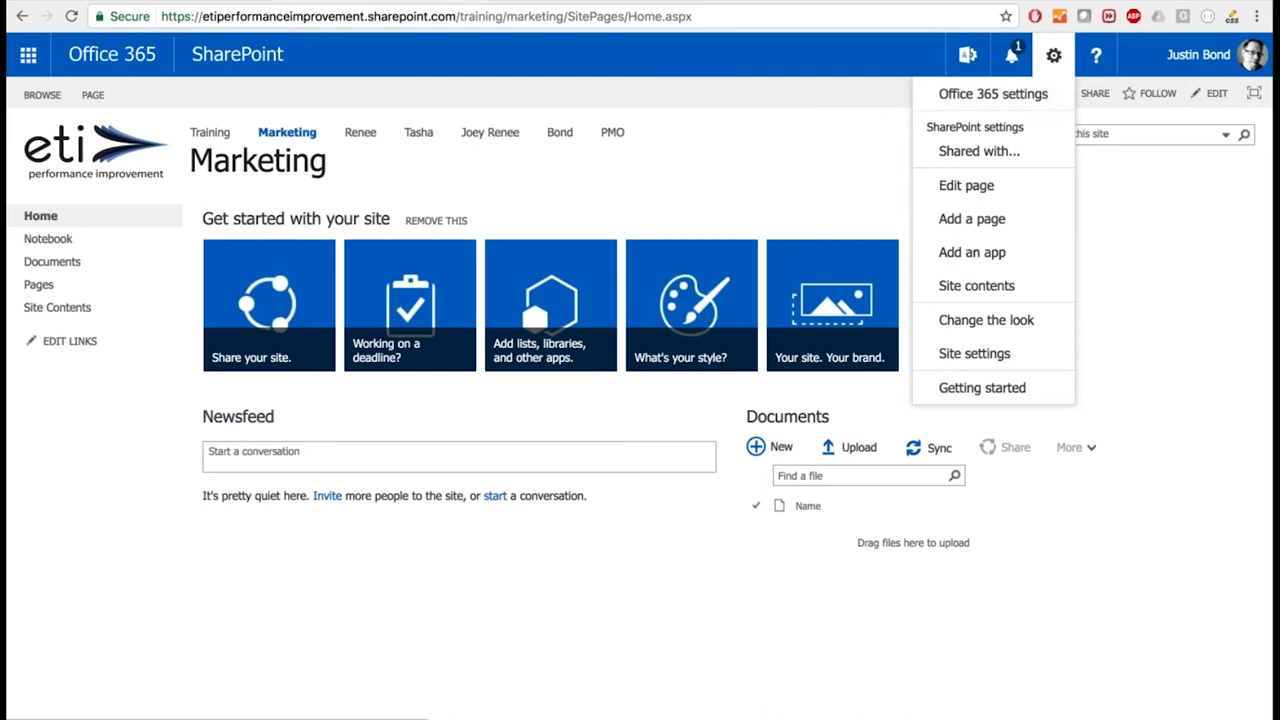
click(1152, 257)
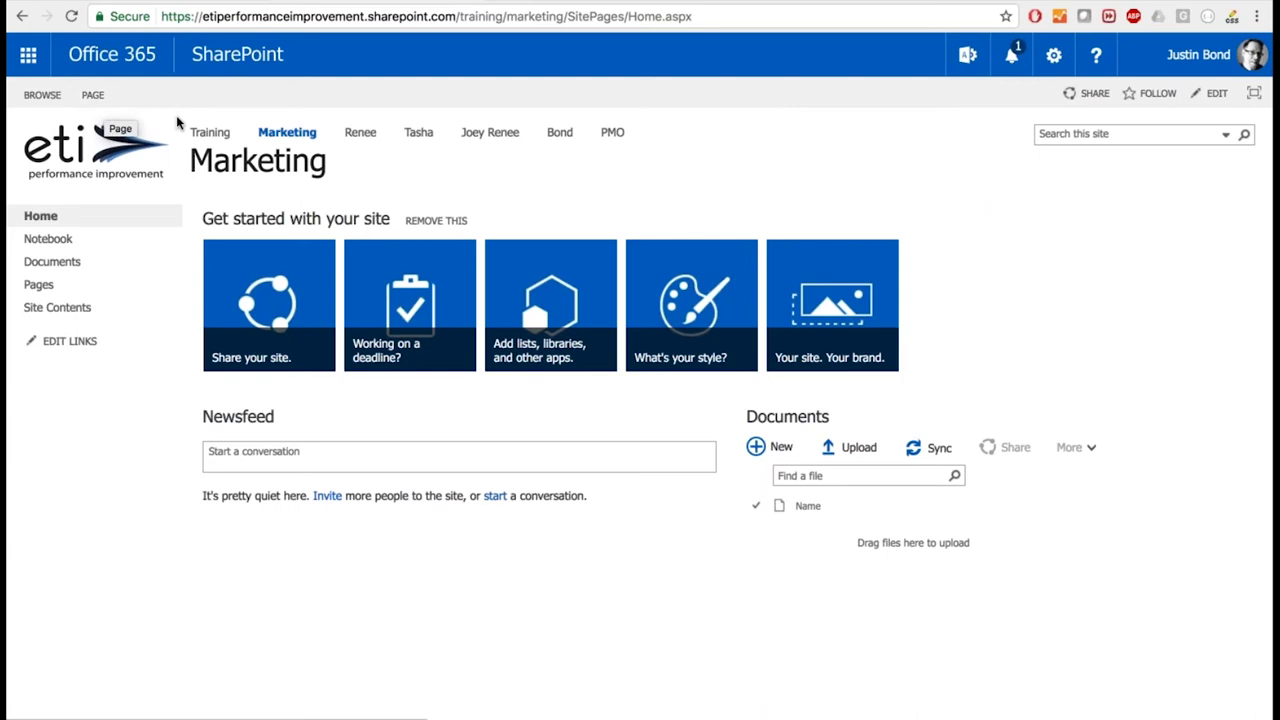
click(99, 95)
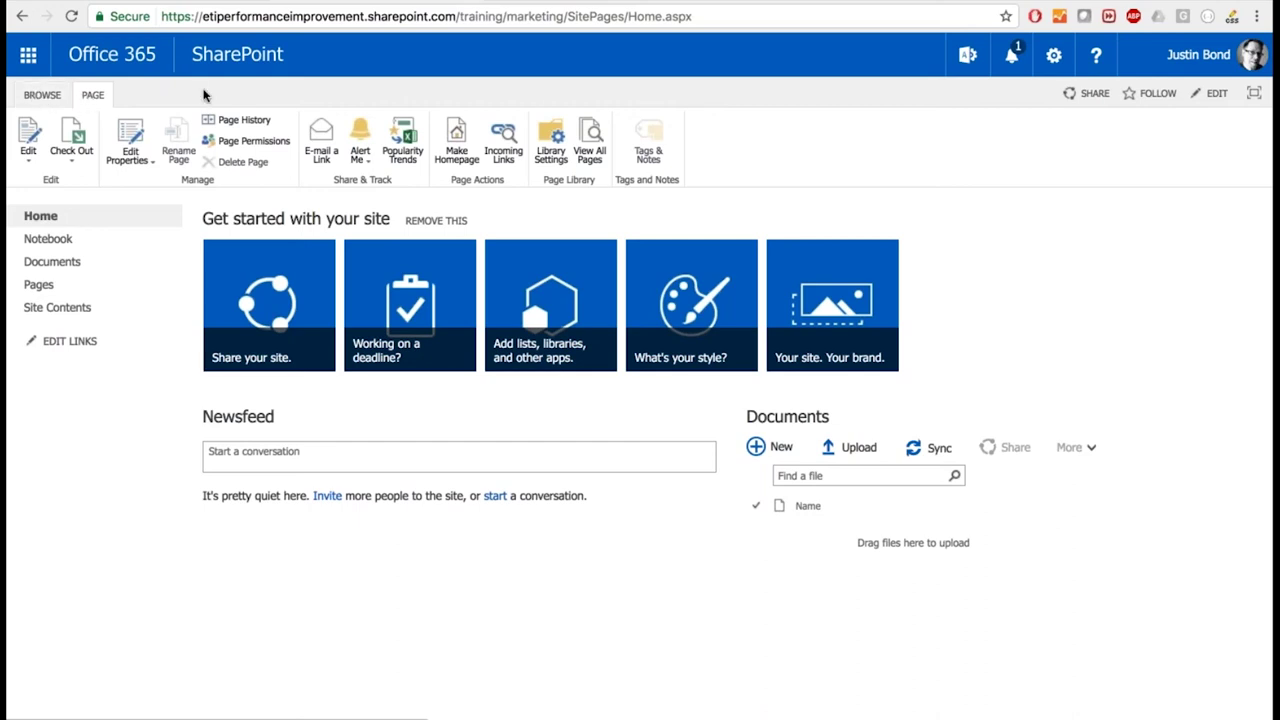
click(1054, 58)
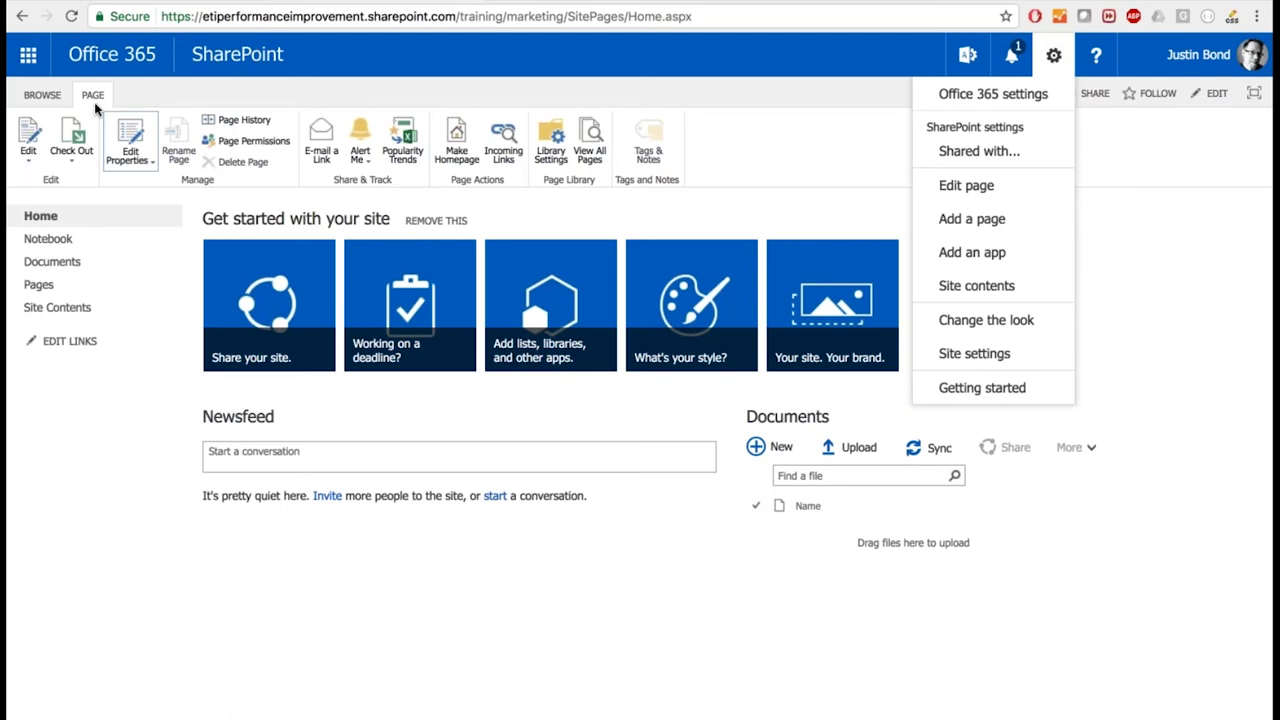
click(45, 95)
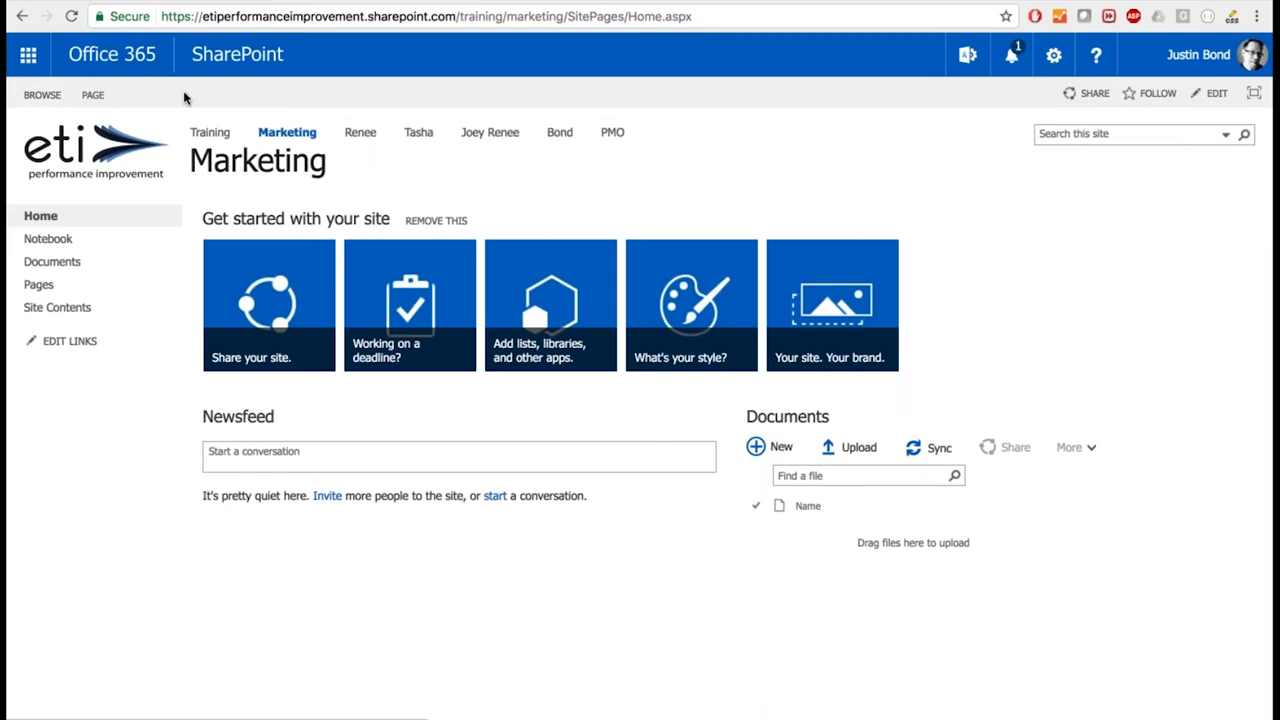
Open the Marketing home page for editing and save it.
click(92, 95)
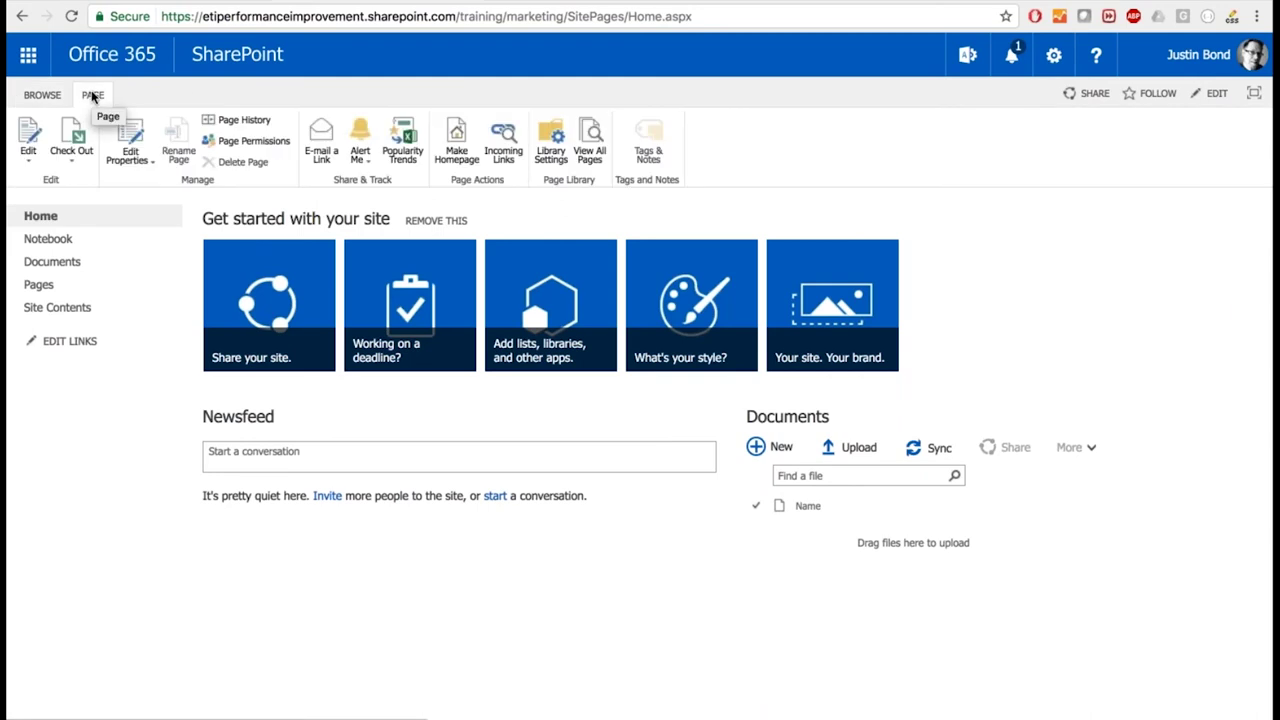
click(27, 136)
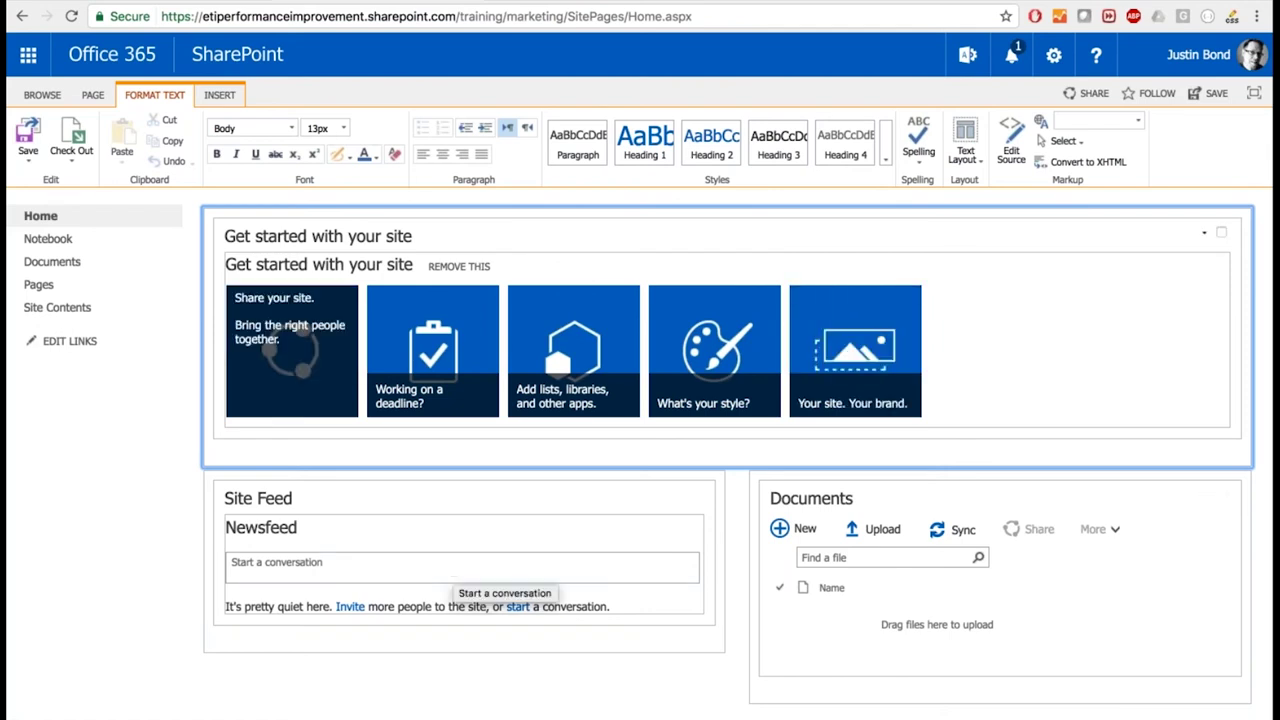
click(27, 135)
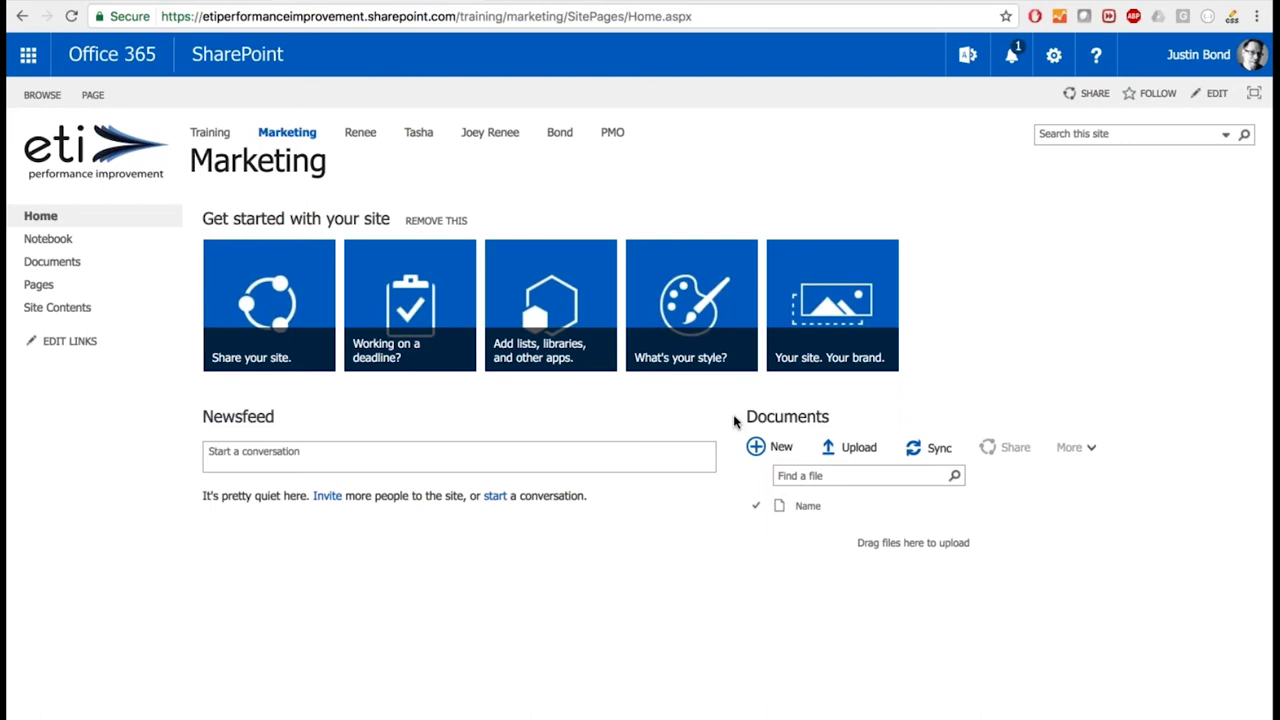
Open the page for adding apps to the Marketing site and review both sets of available apps.
mouse_move(832, 300)
click(1052, 60)
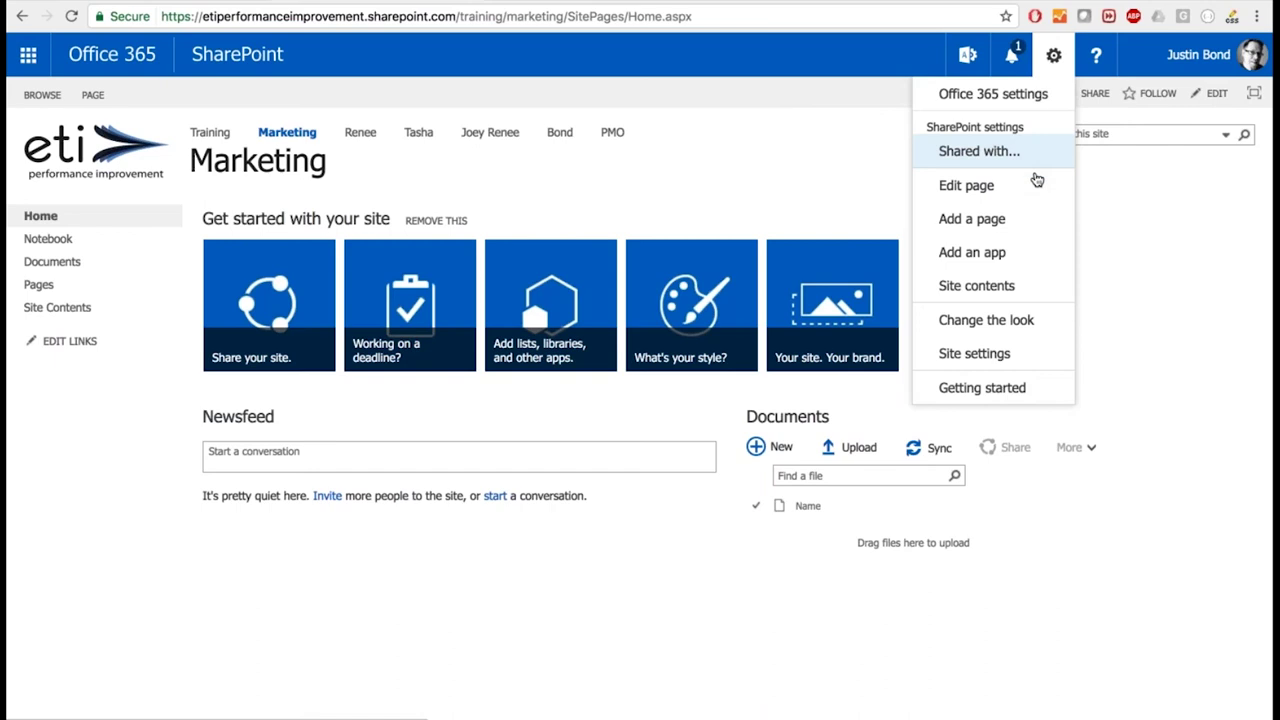
click(967, 262)
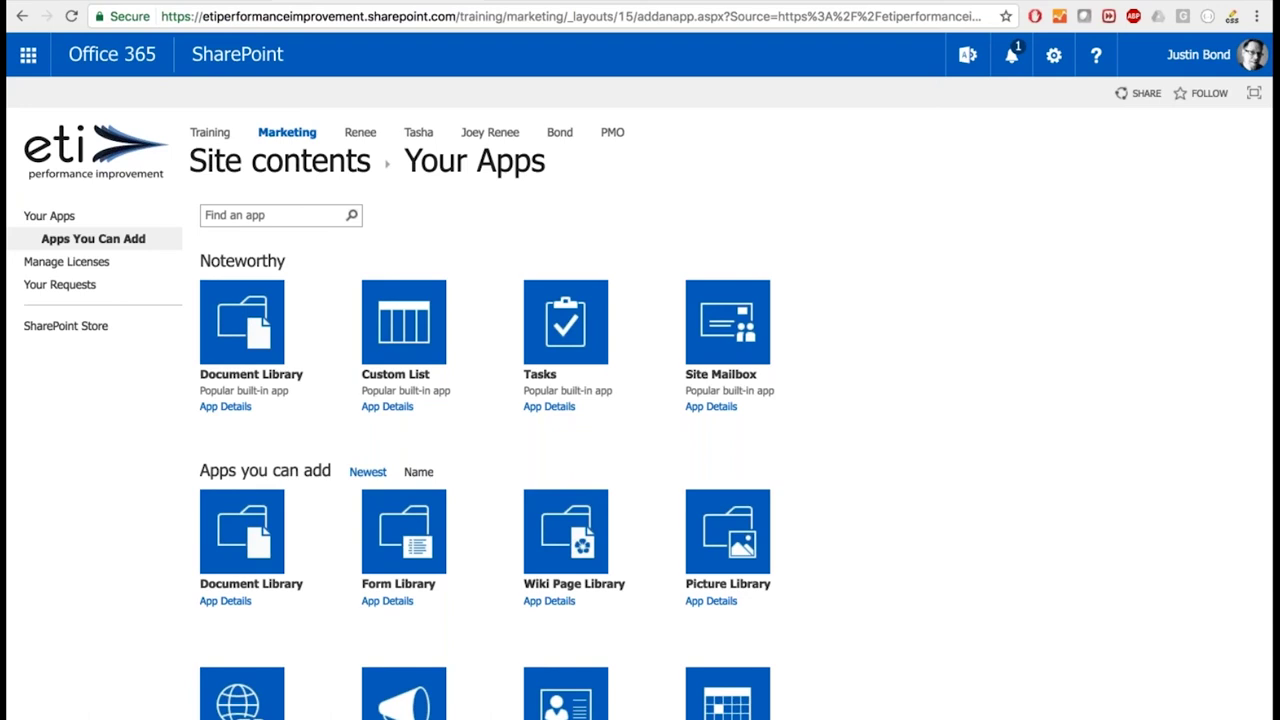
scroll(639, 416, down, 1)
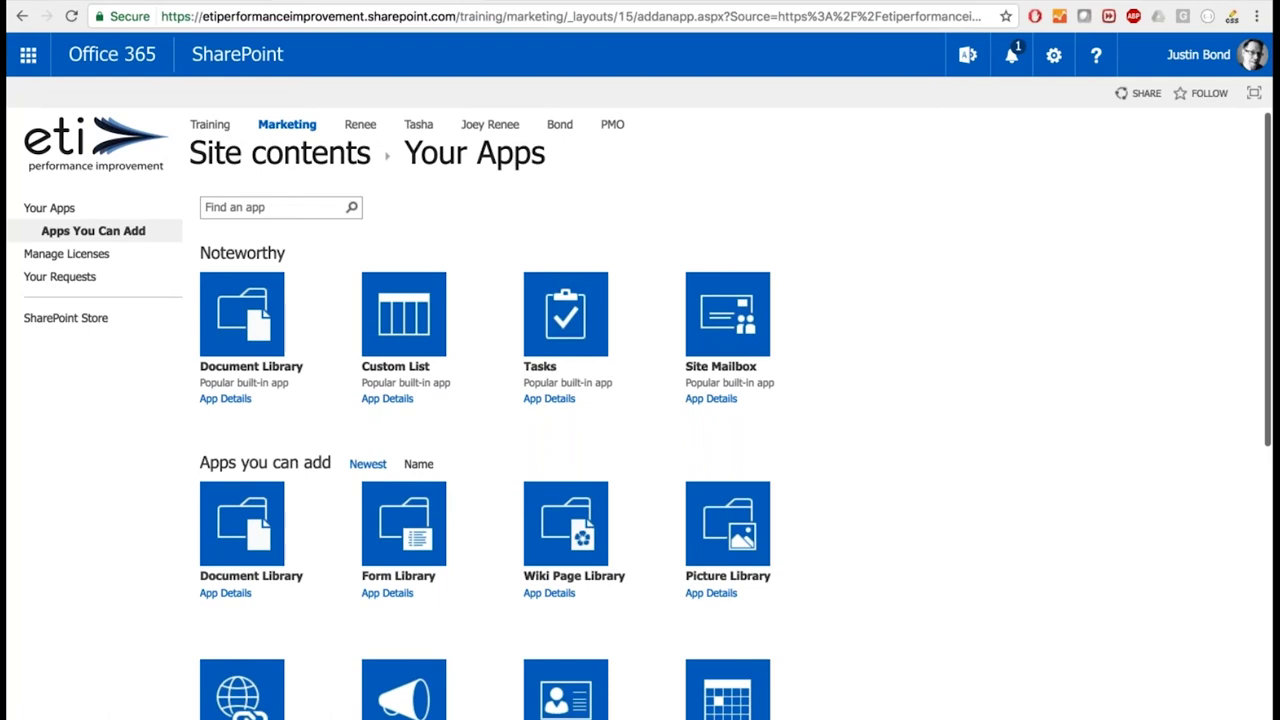
scroll(640, 413, down, 3)
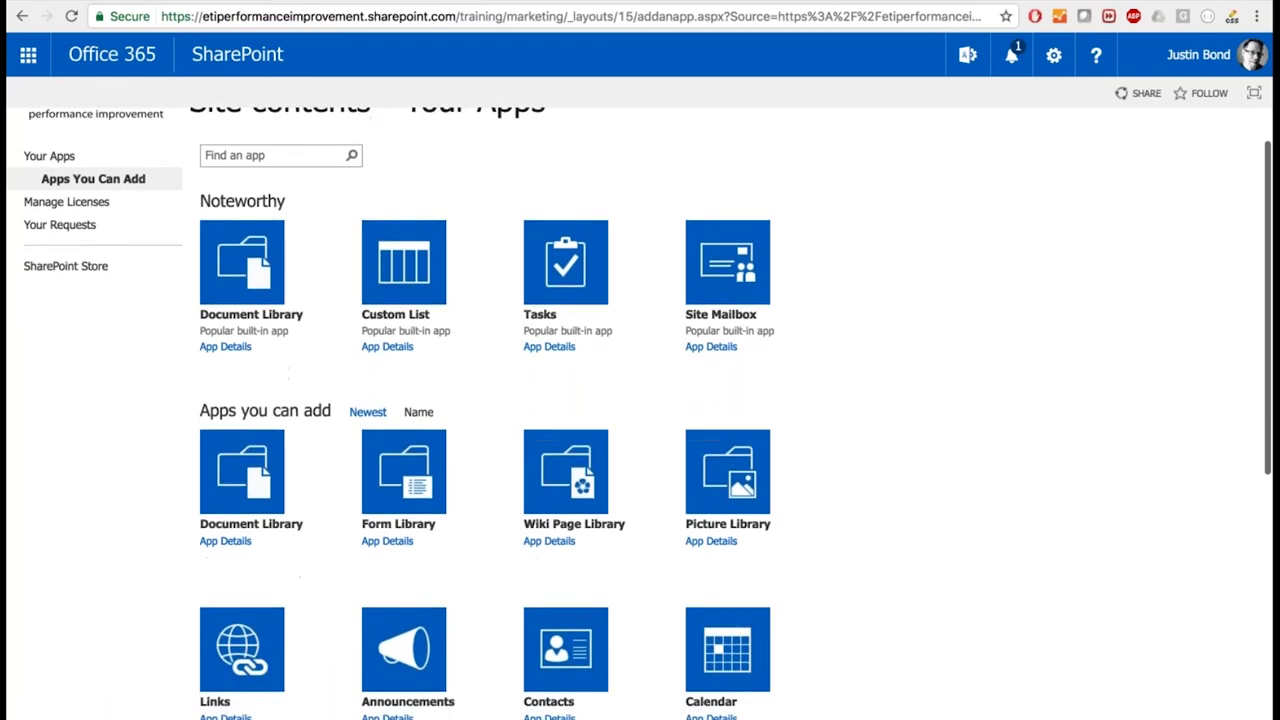
scroll(640, 413, down, 2)
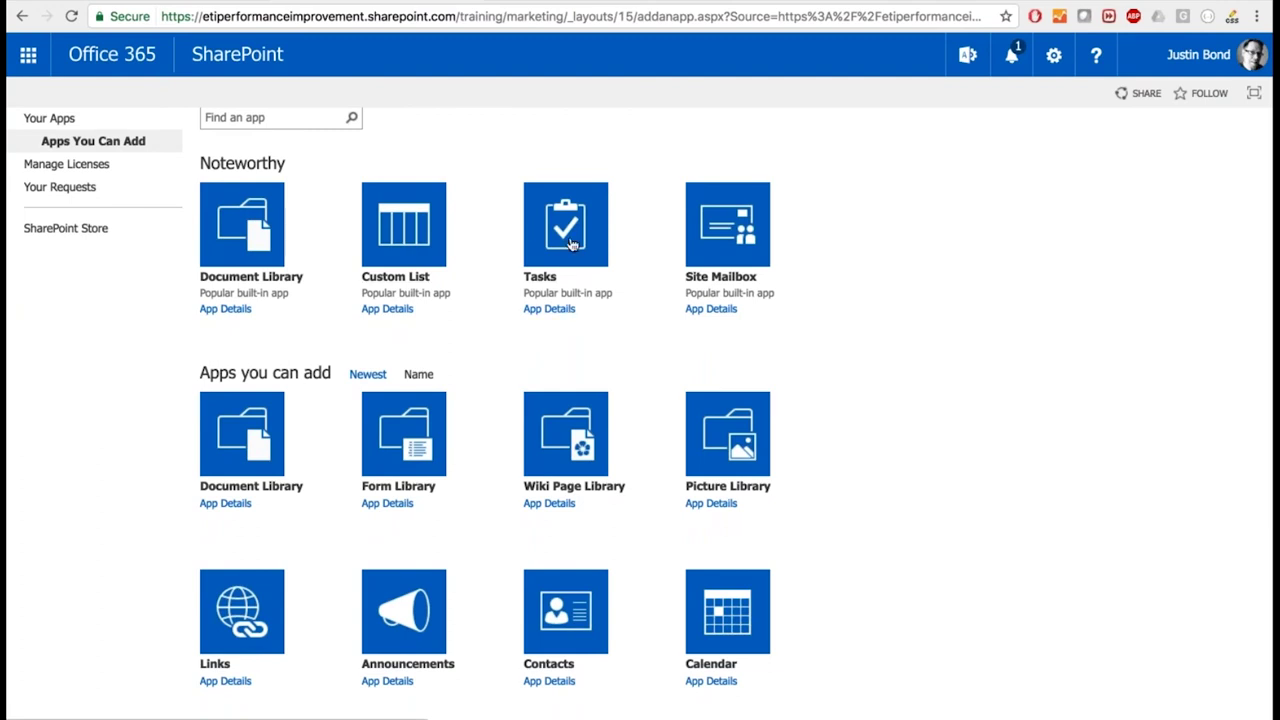
scroll(572, 244, down, 1)
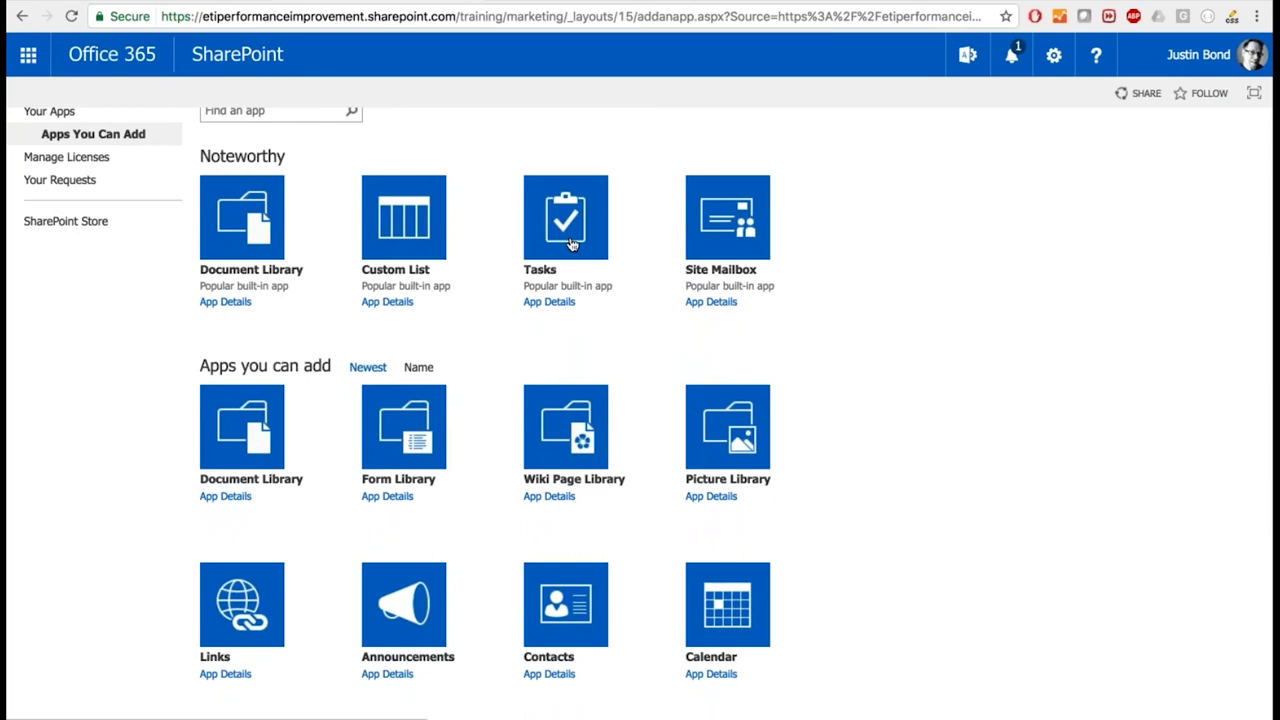
scroll(572, 244, down, 7)
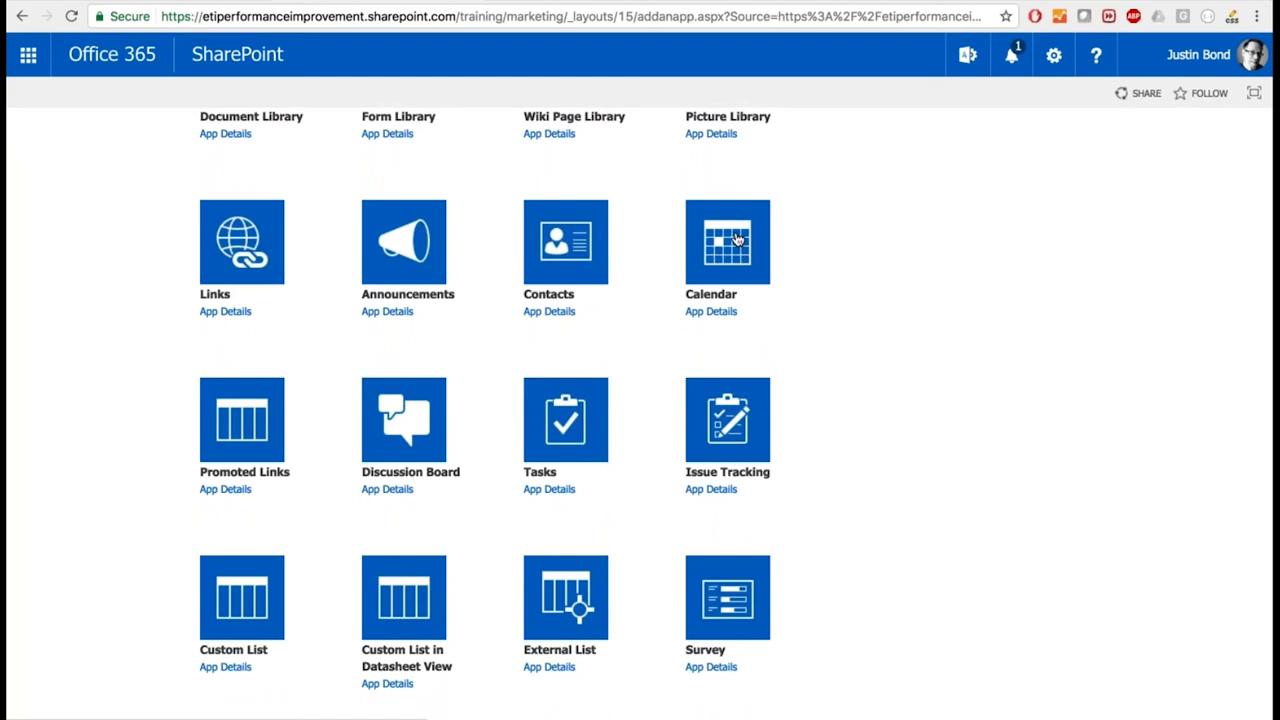
scroll(741, 269, down, 1)
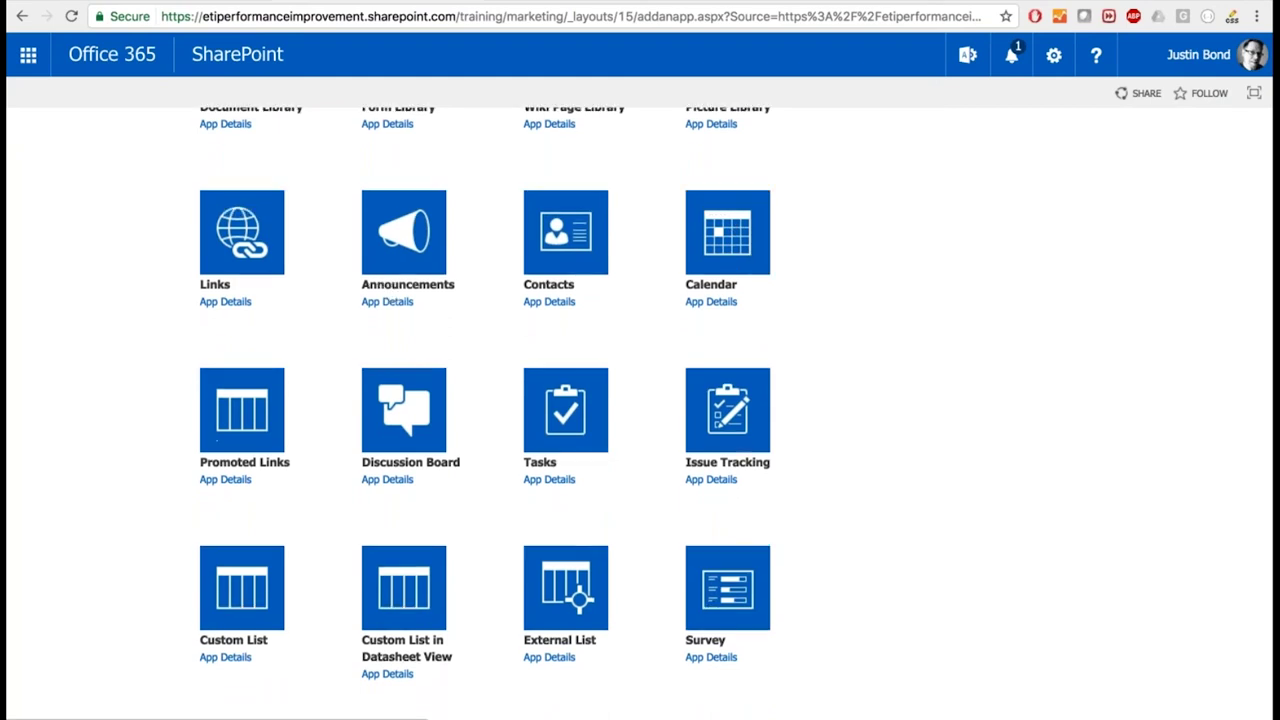
scroll(700, 490, down, 2)
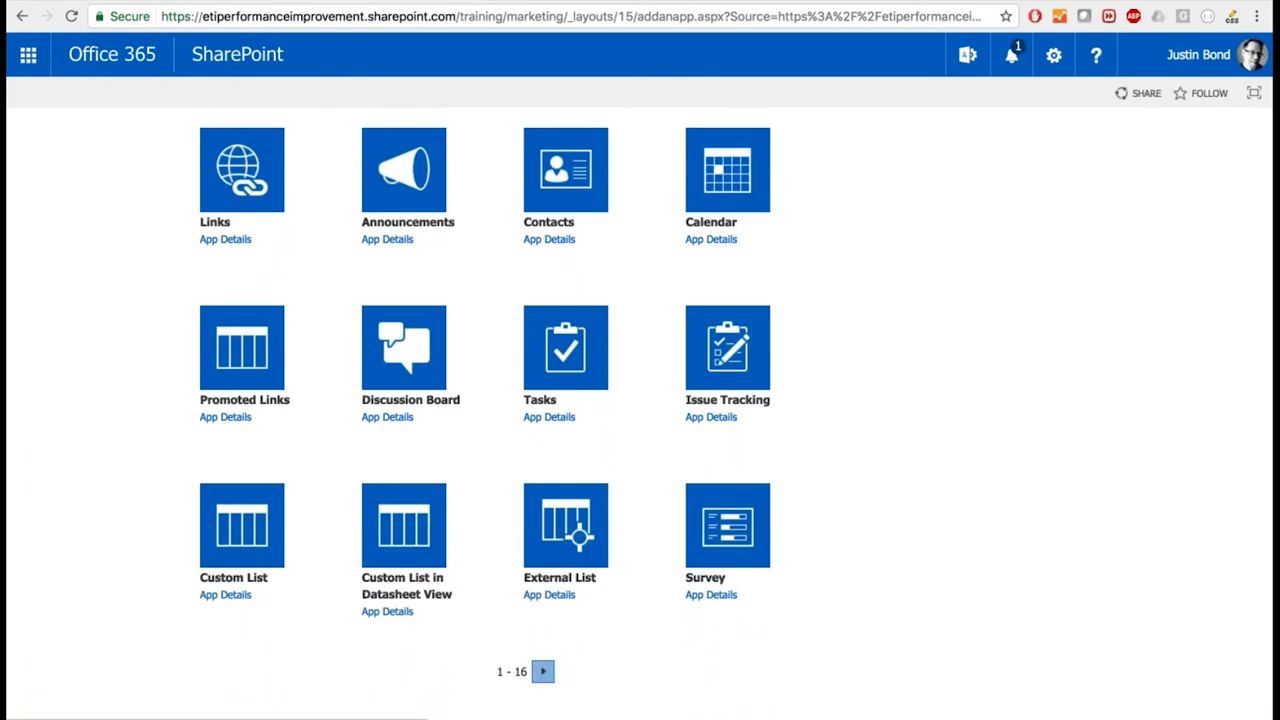
click(543, 671)
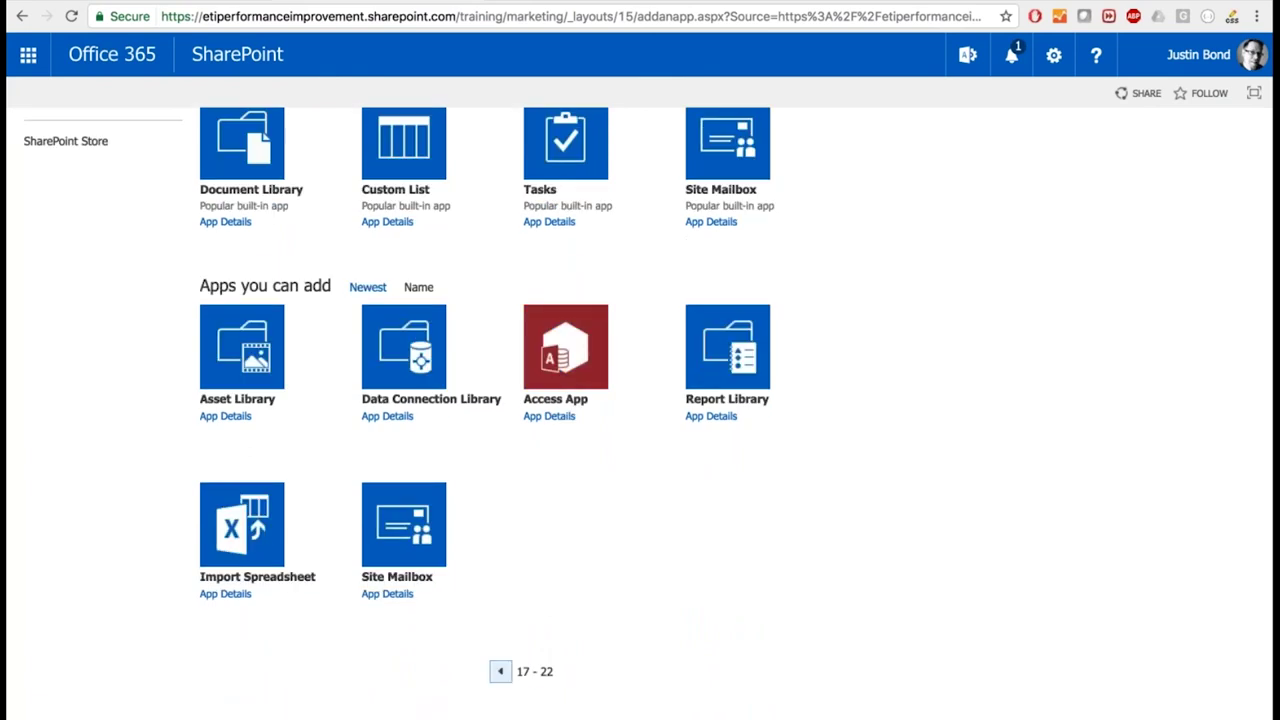
click(500, 671)
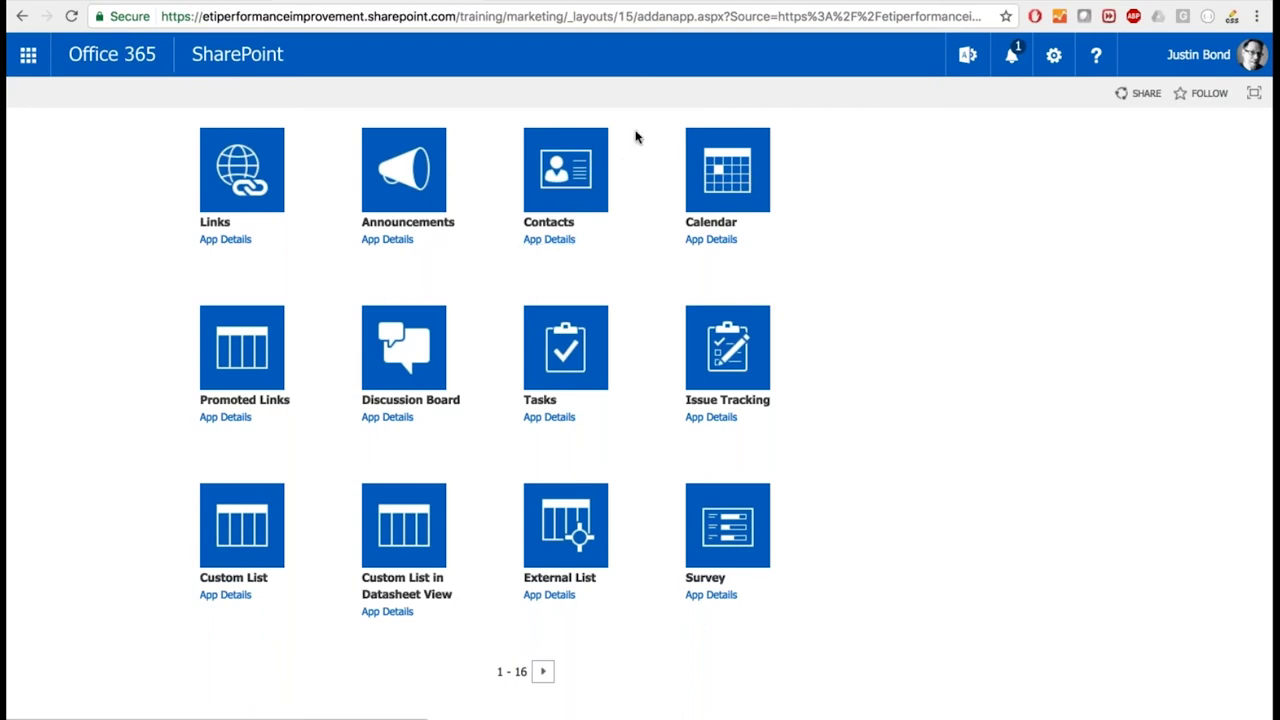
Add a Calendar app named Training to the Marketing site.
click(557, 205)
scroll(606, 251, up, 2)
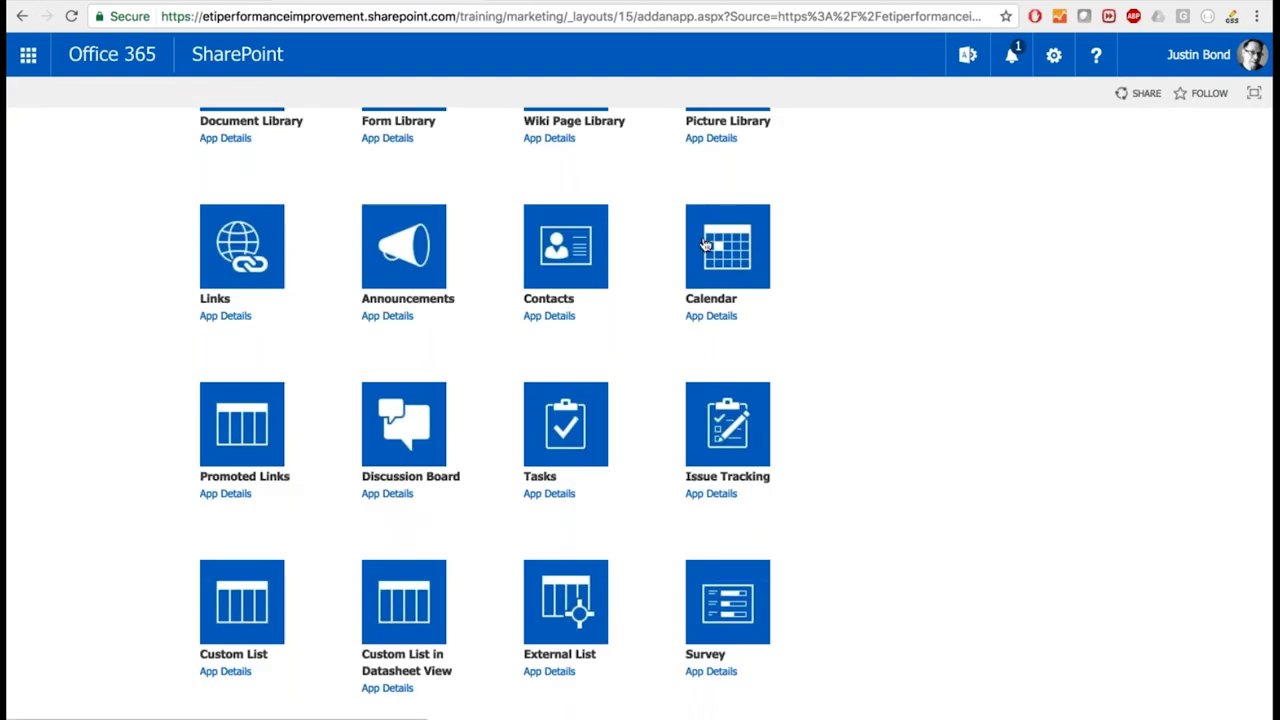
click(705, 245)
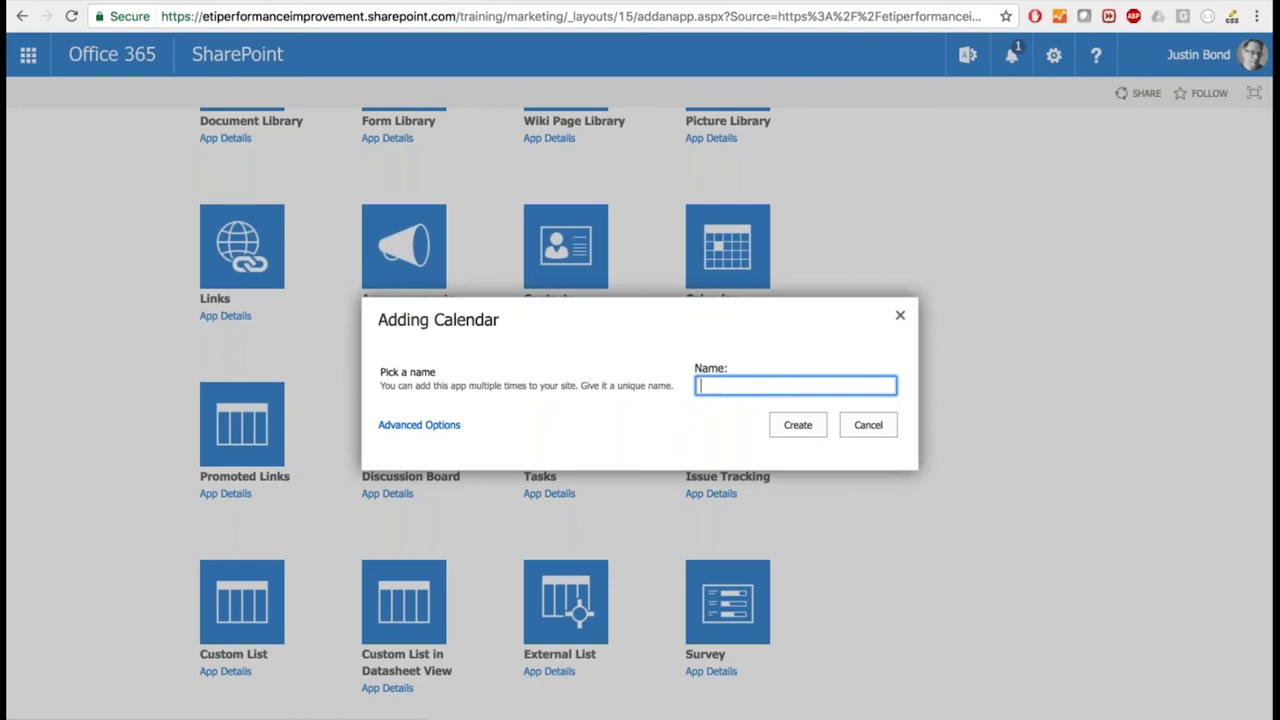
text(Training)
click(779, 425)
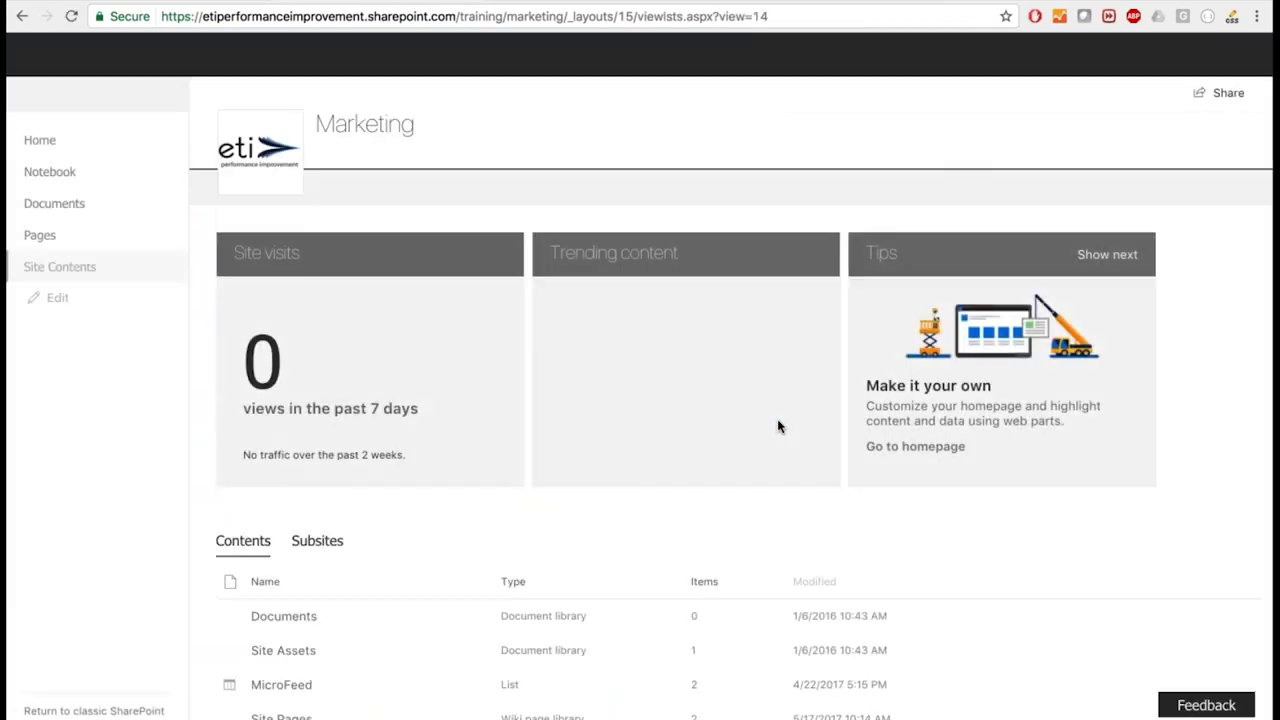
Open the Training calendar from the site contents and view it by day and by week.
scroll(507, 460, down, 1)
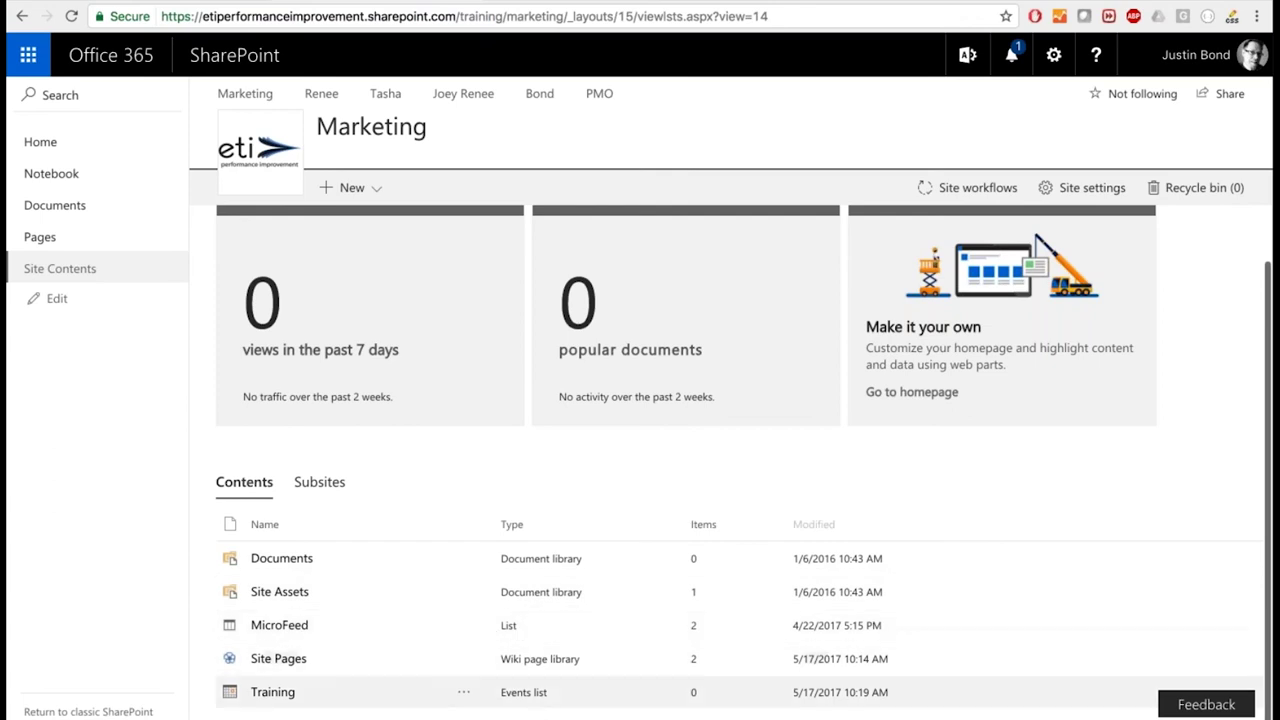
click(270, 692)
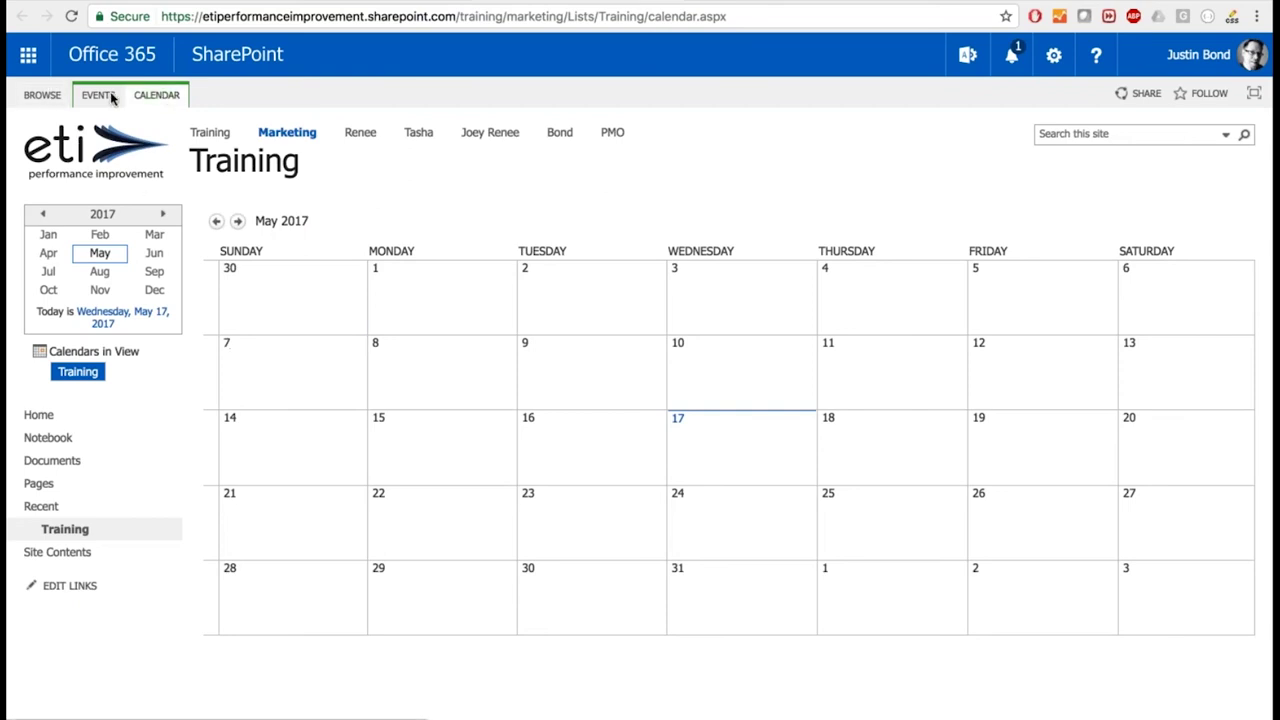
click(157, 96)
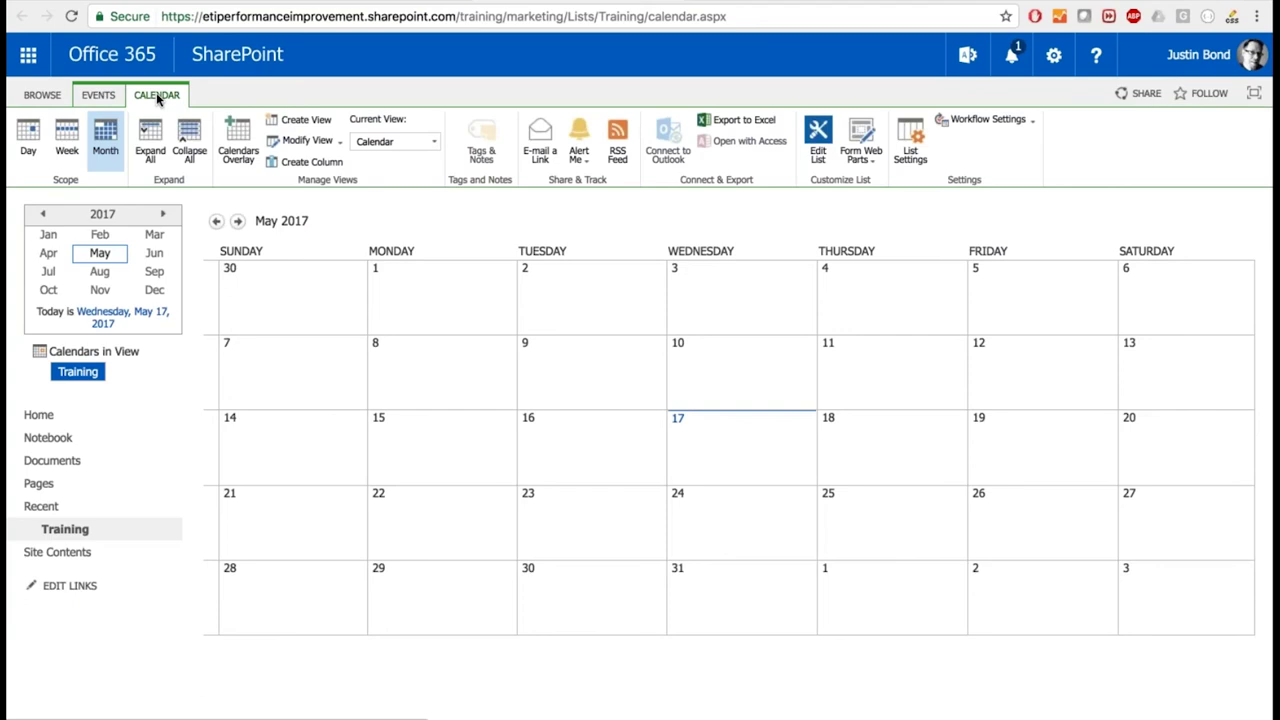
click(30, 140)
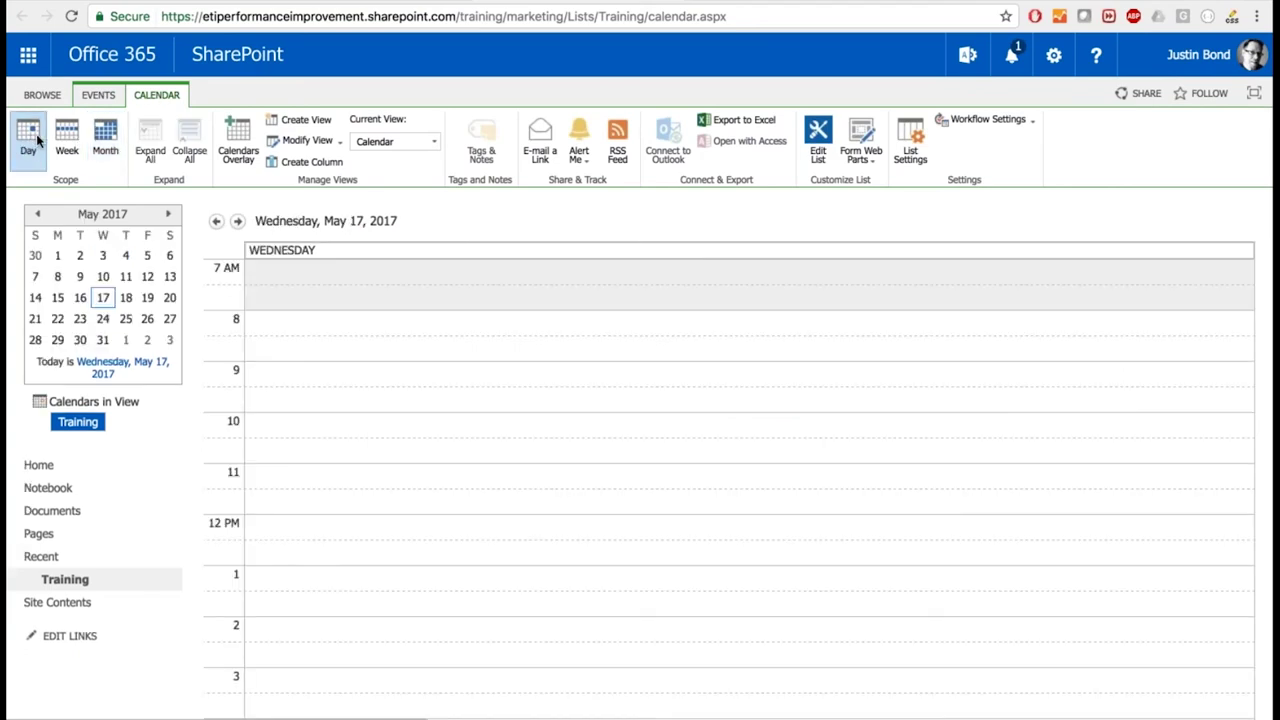
click(70, 142)
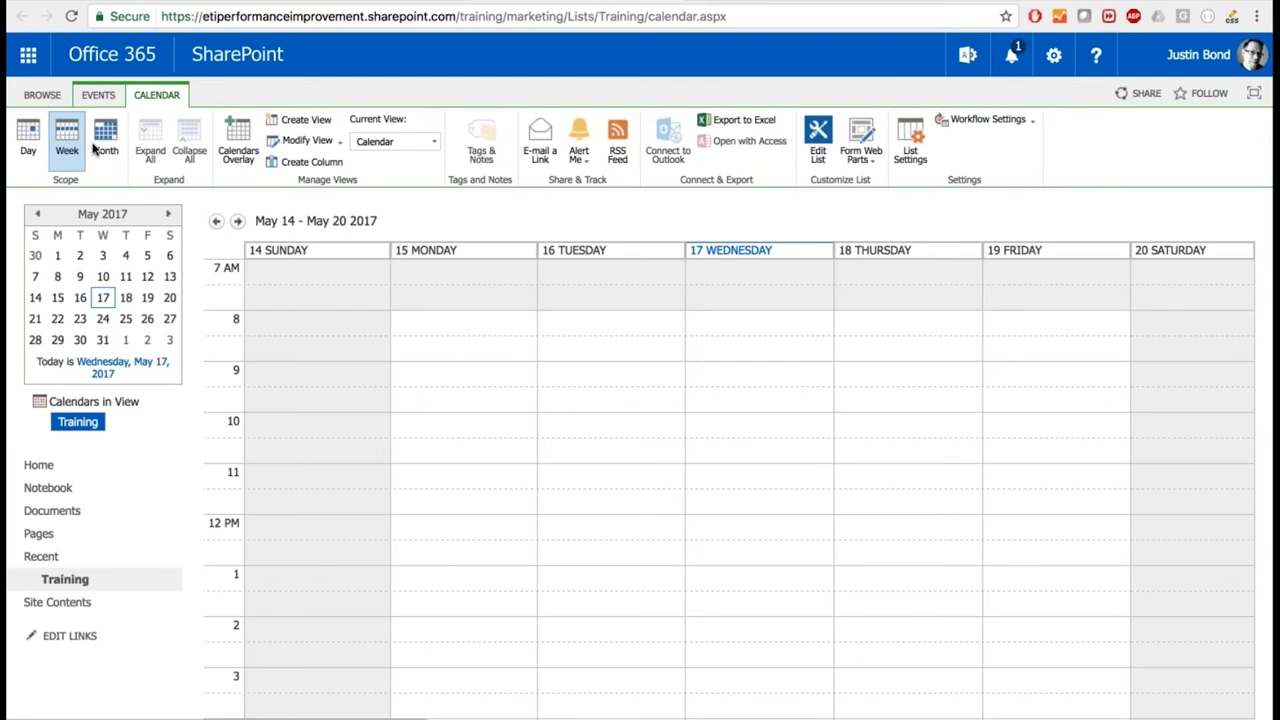
click(240, 145)
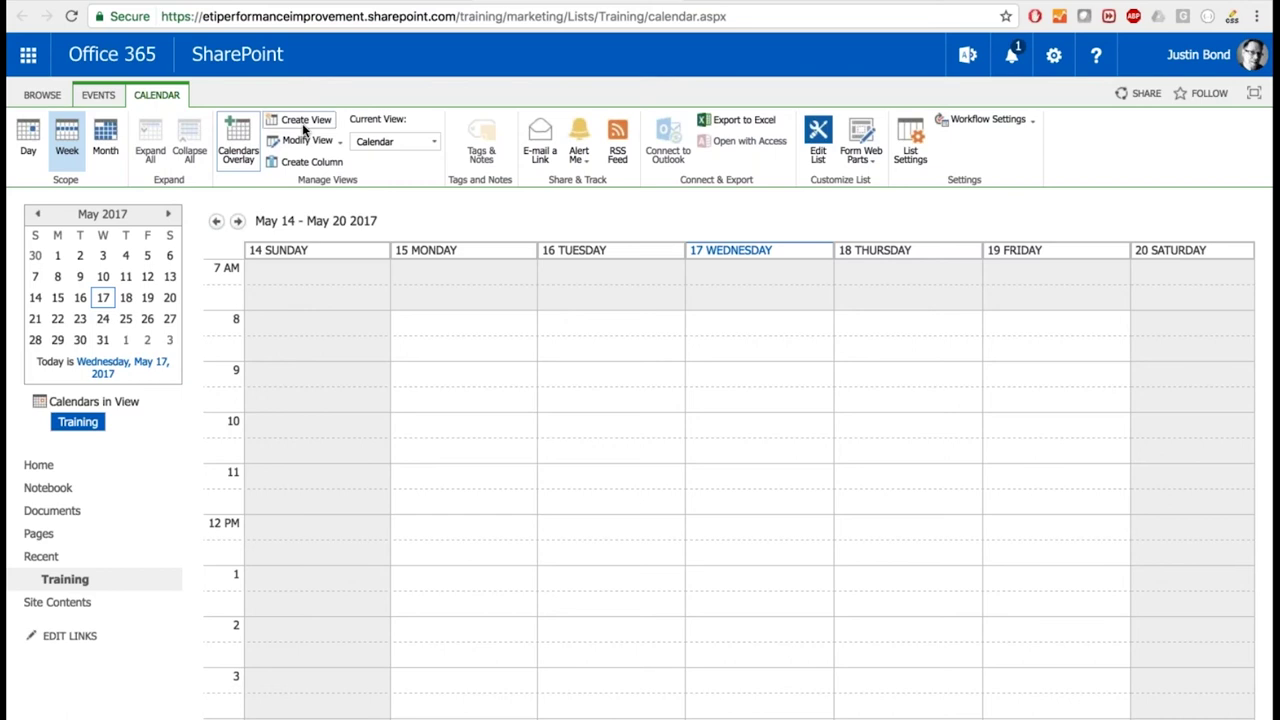
click(44, 95)
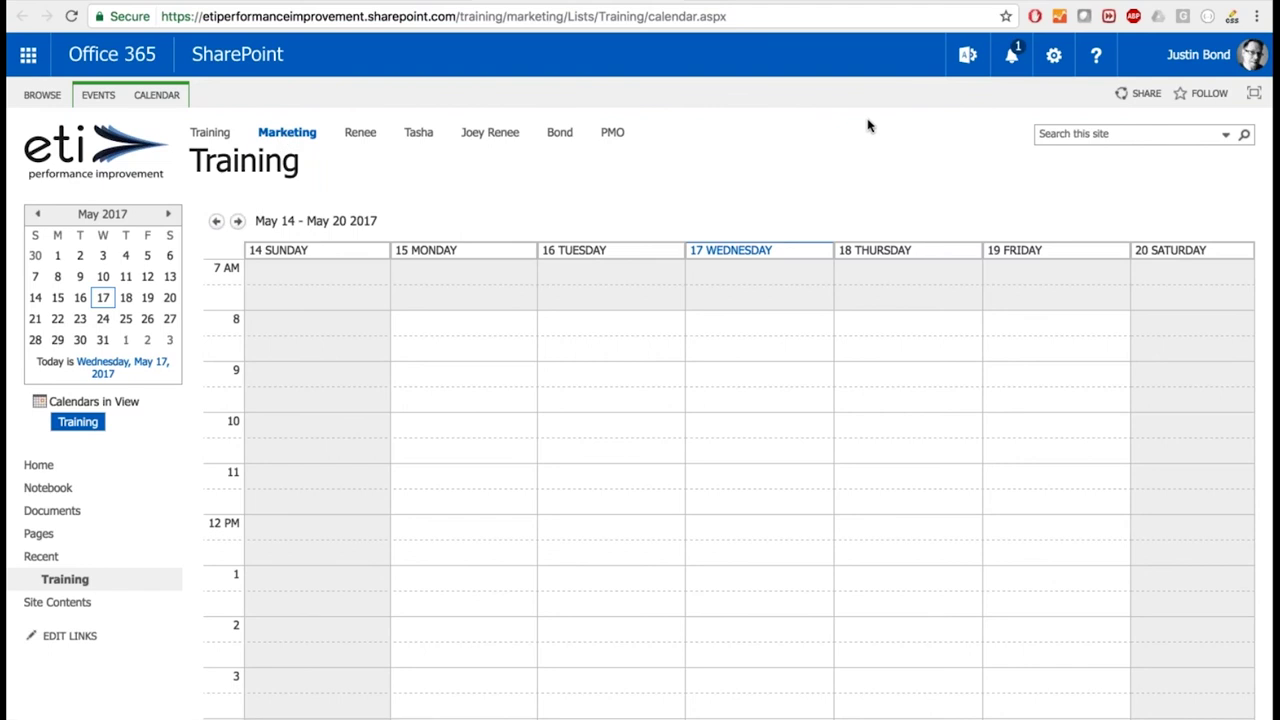
Add a Tasks app named Task Training to the Marketing site.
click(1053, 60)
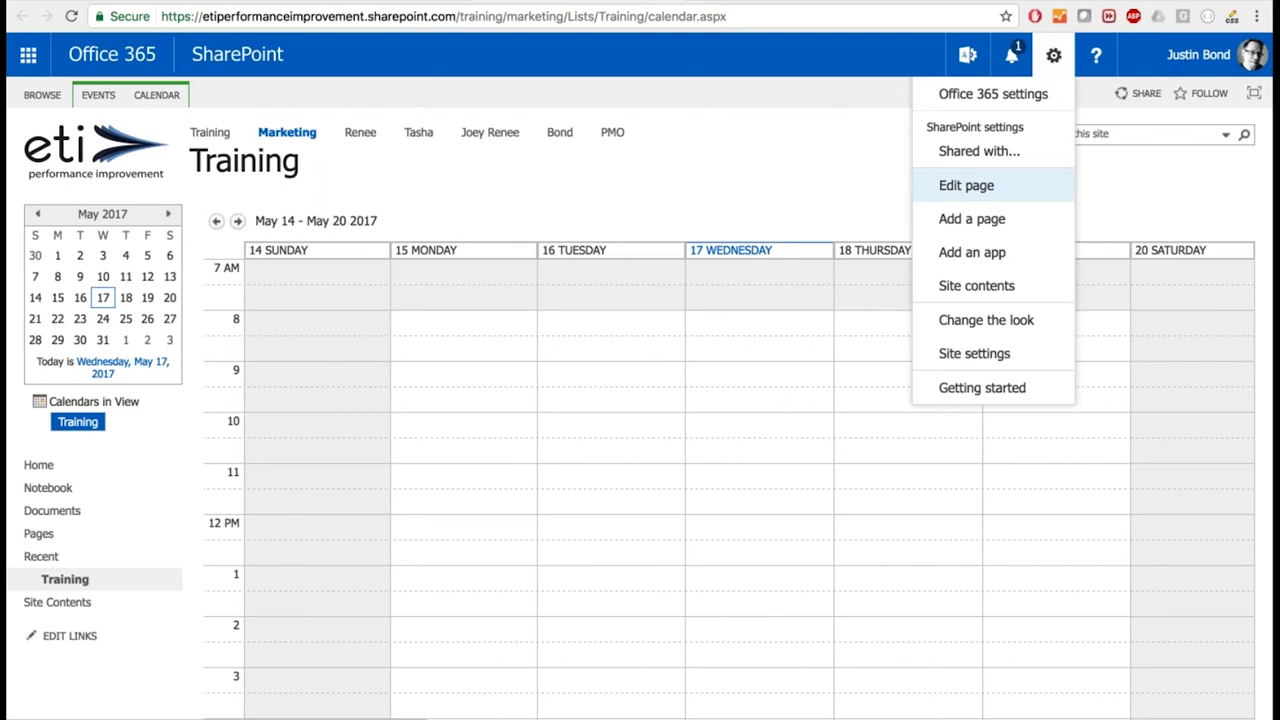
click(975, 252)
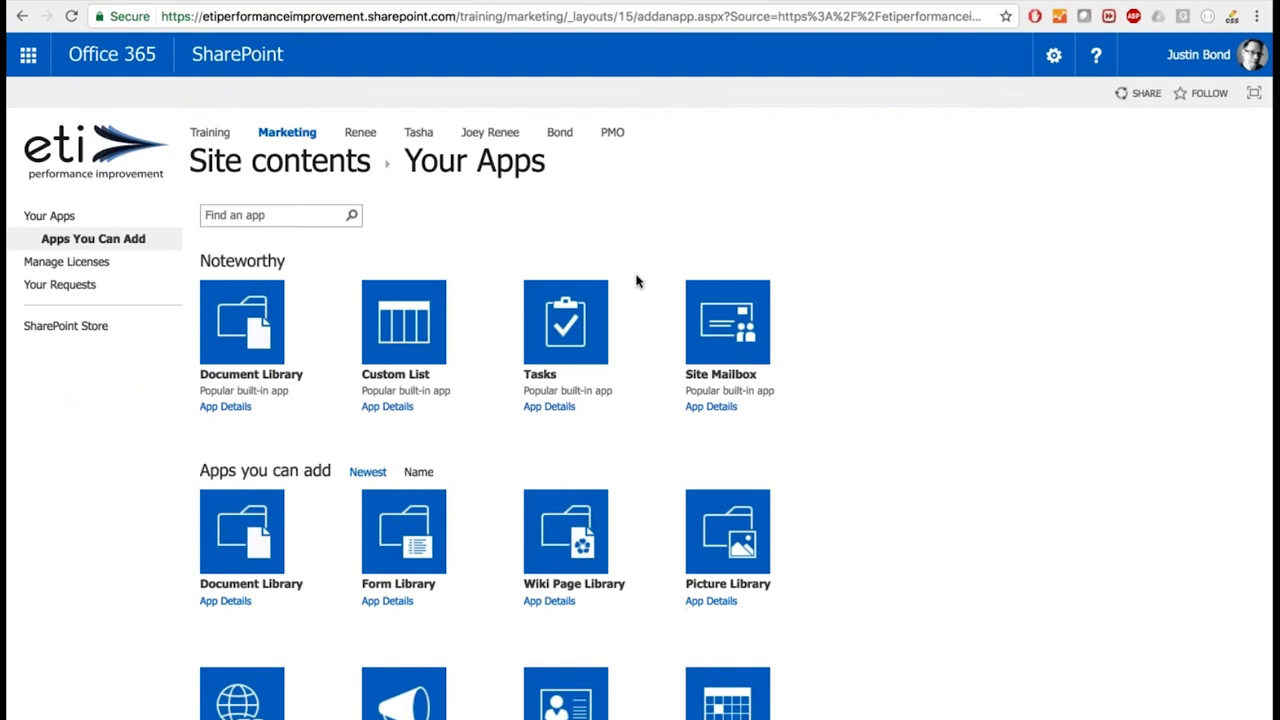
scroll(636, 282, down, 2)
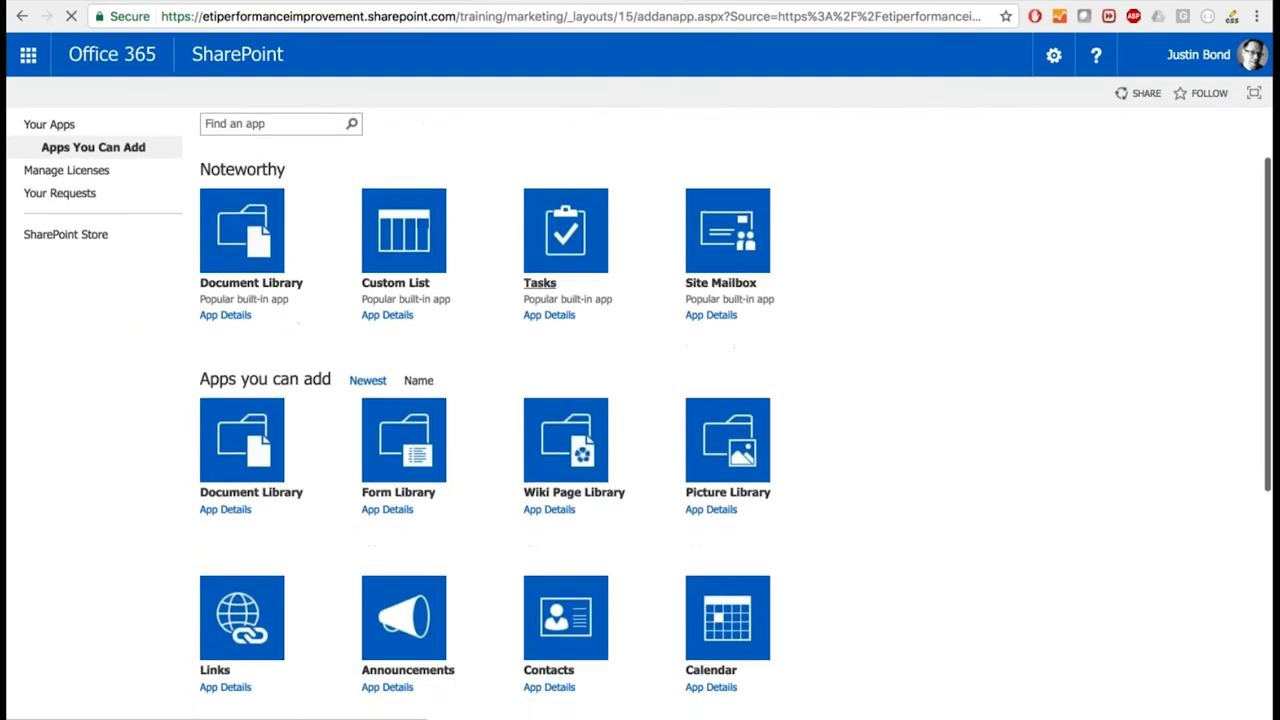
click(557, 250)
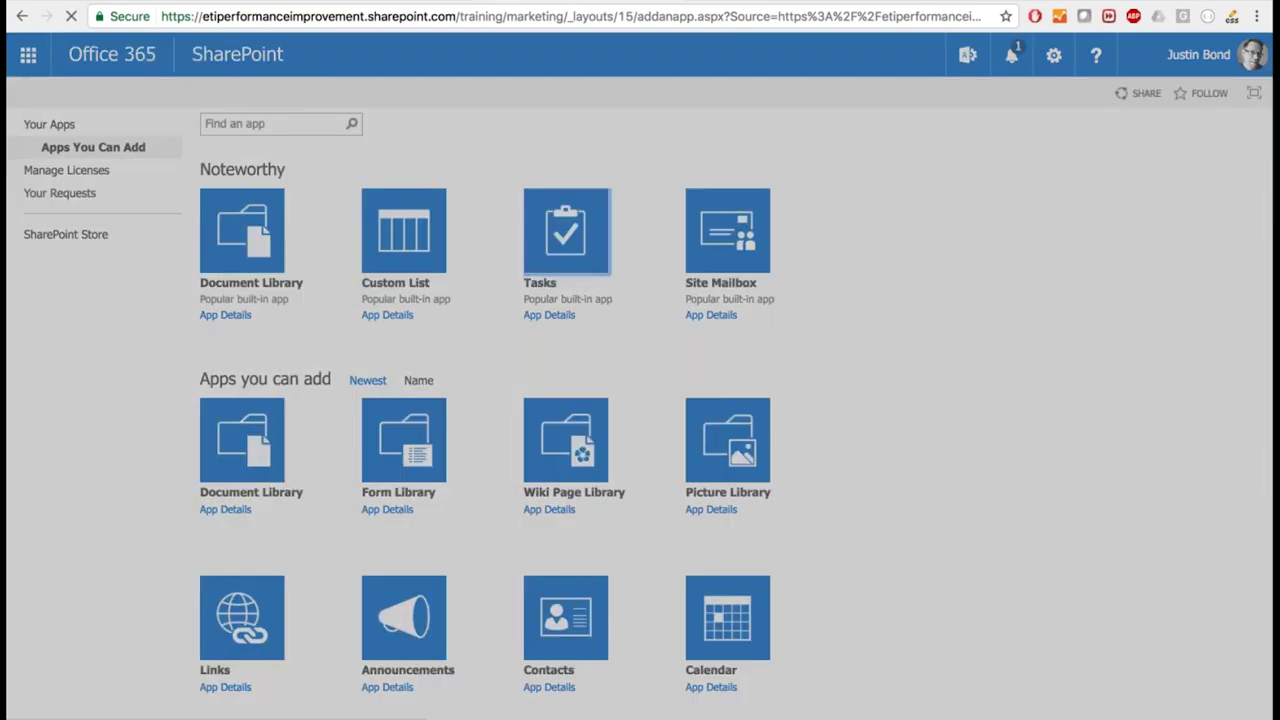
text(T)
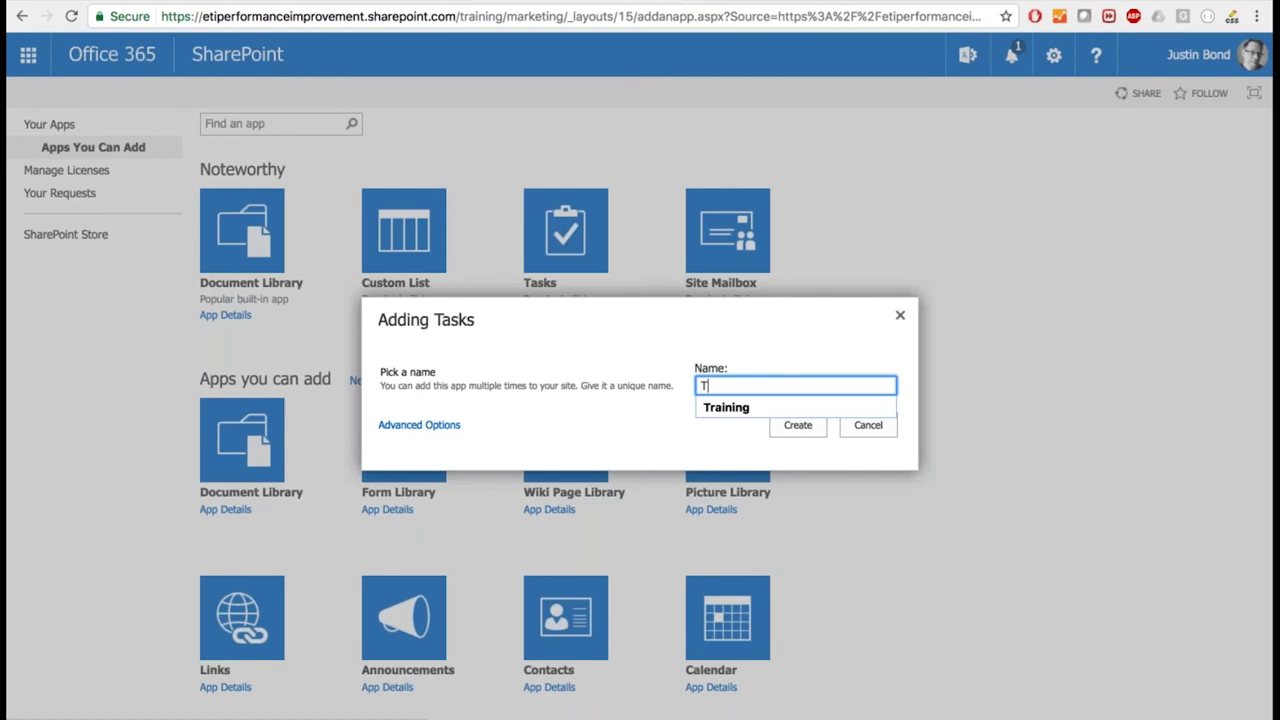
text(ask Trai)
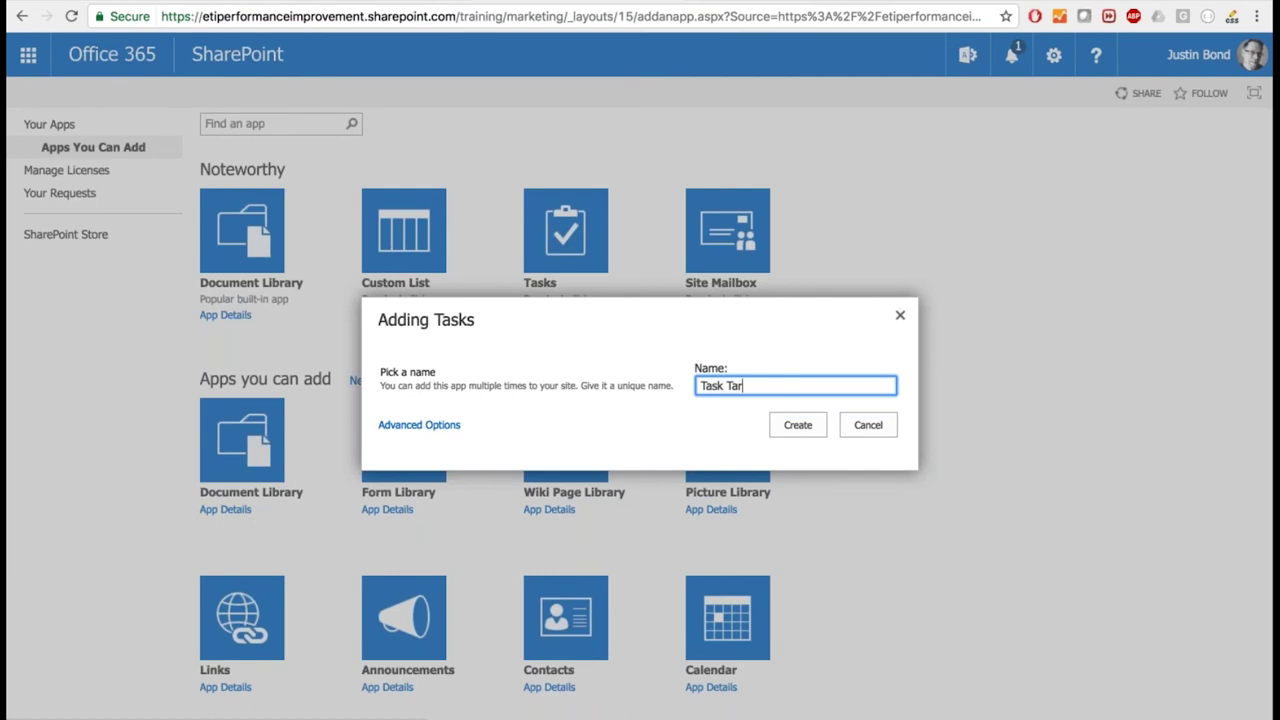
key(BackSpace)
key(BackSpace)
text(raining)
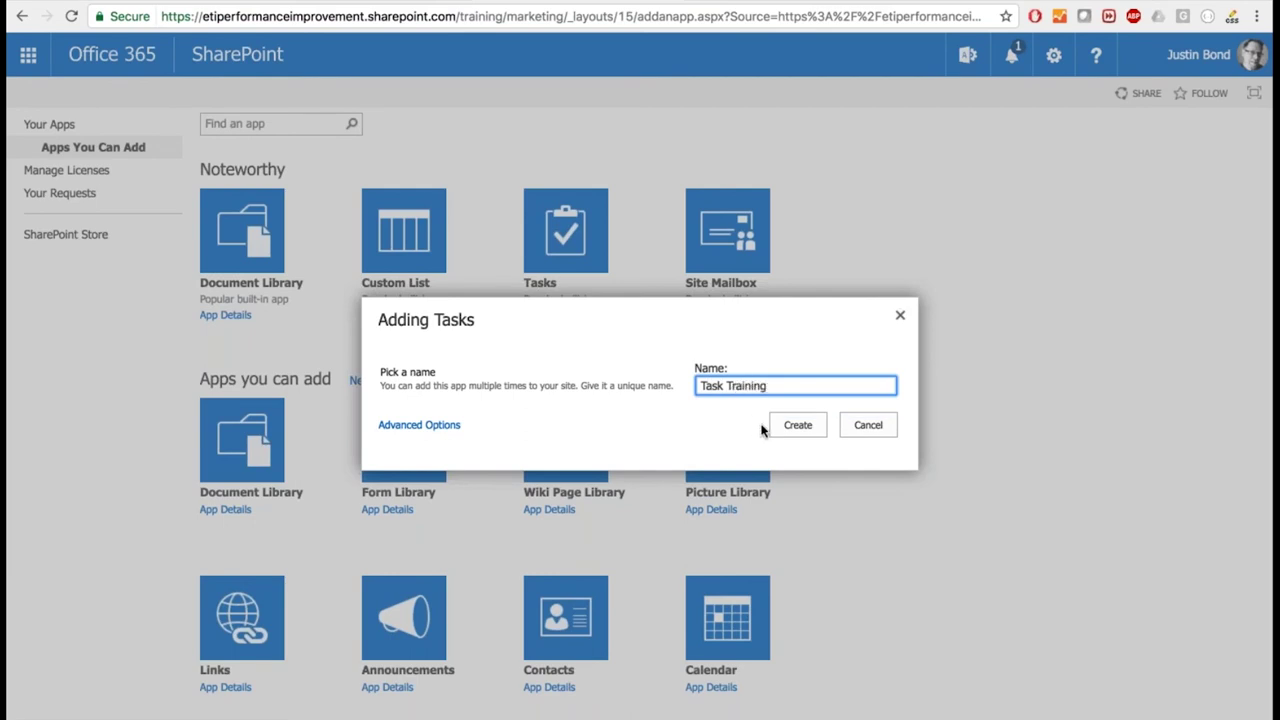
click(797, 426)
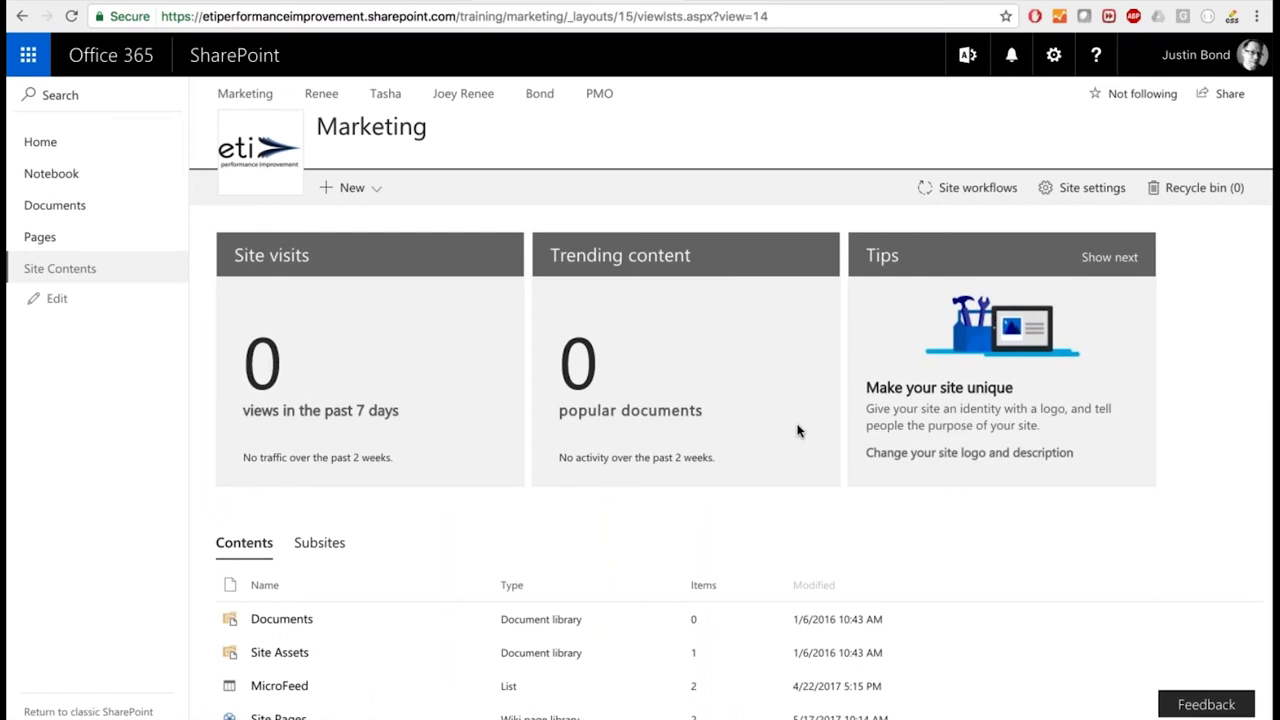
Open the Task Training list from the site contents and start a new task named Order Paper.
scroll(798, 431, down, 1)
scroll(798, 431, down, 1)
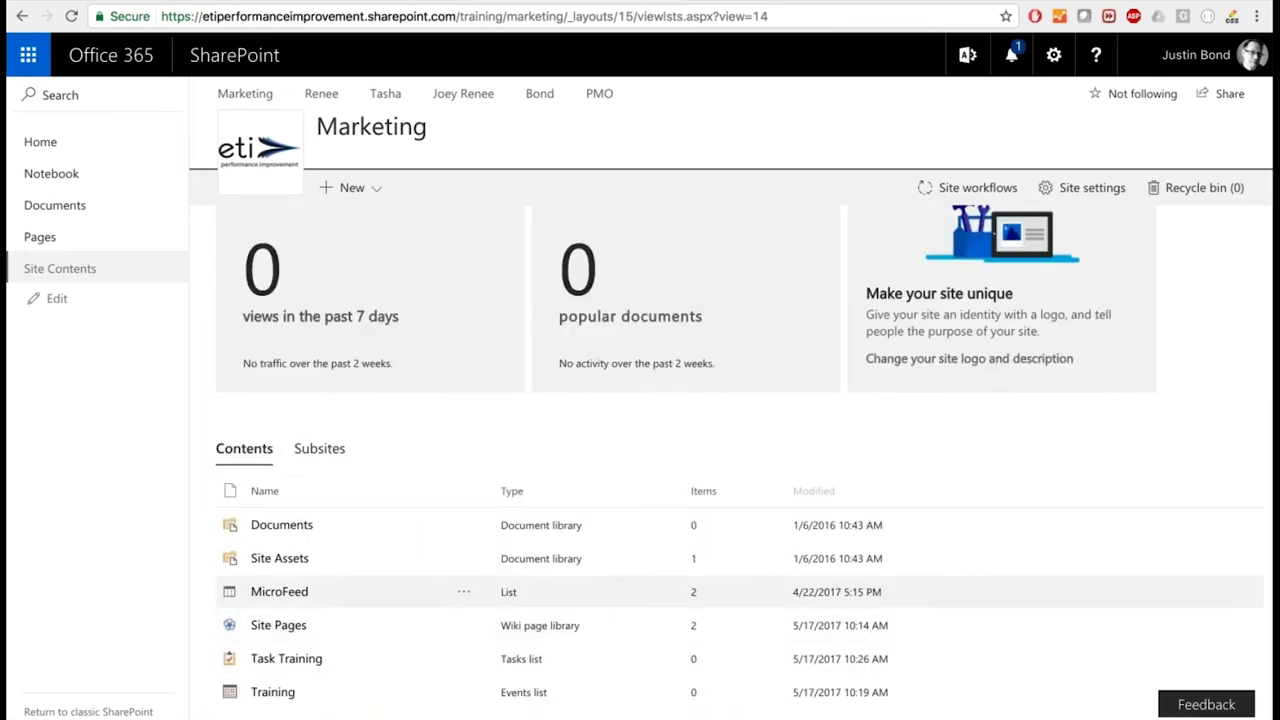
click(283, 662)
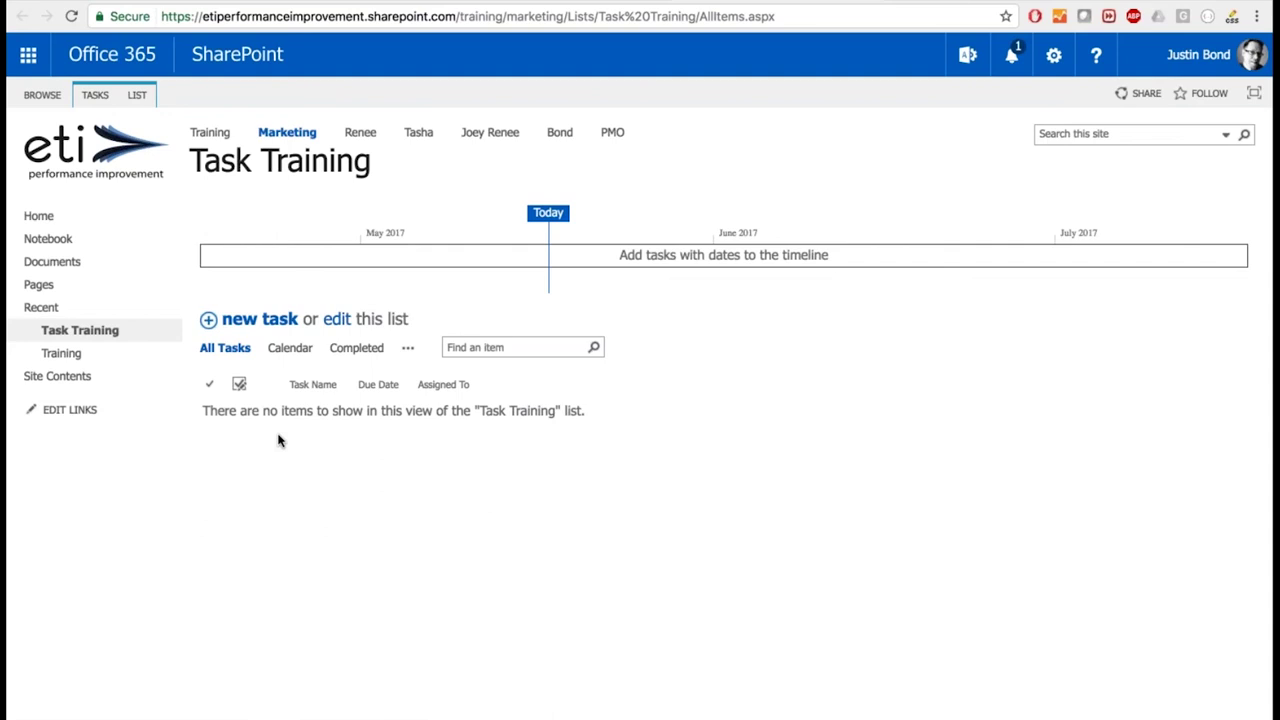
click(259, 322)
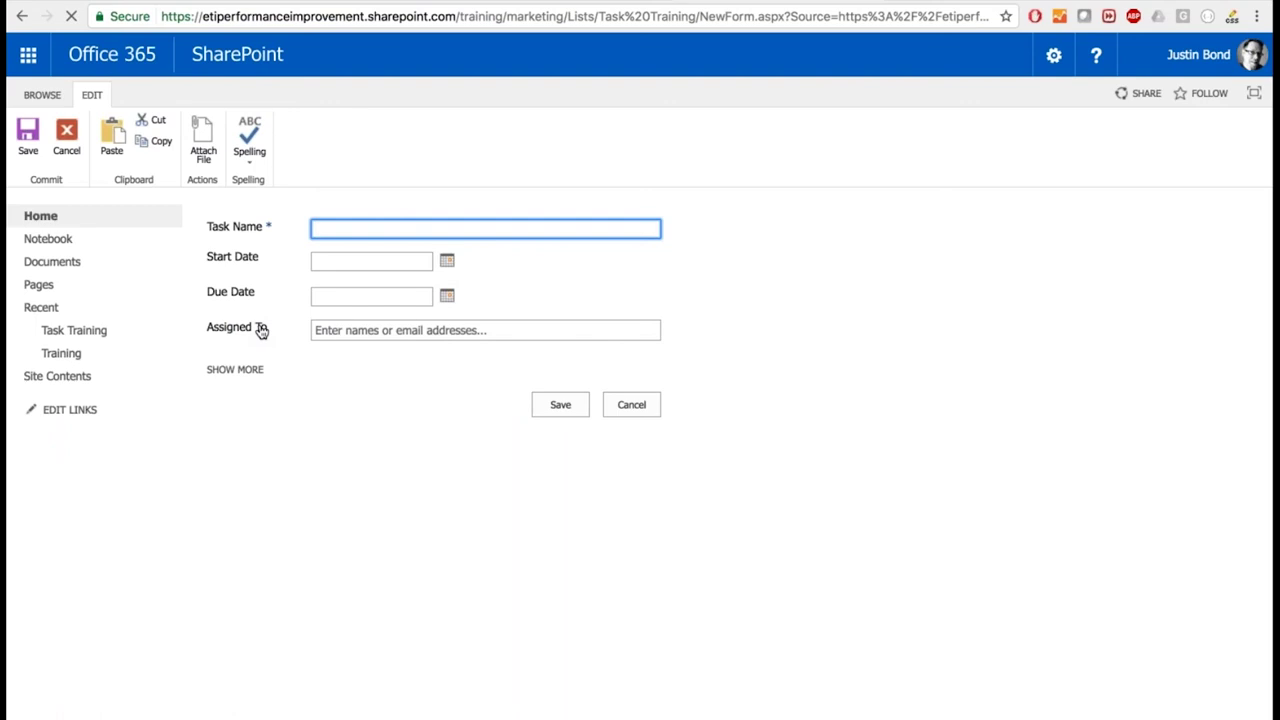
text(Order )
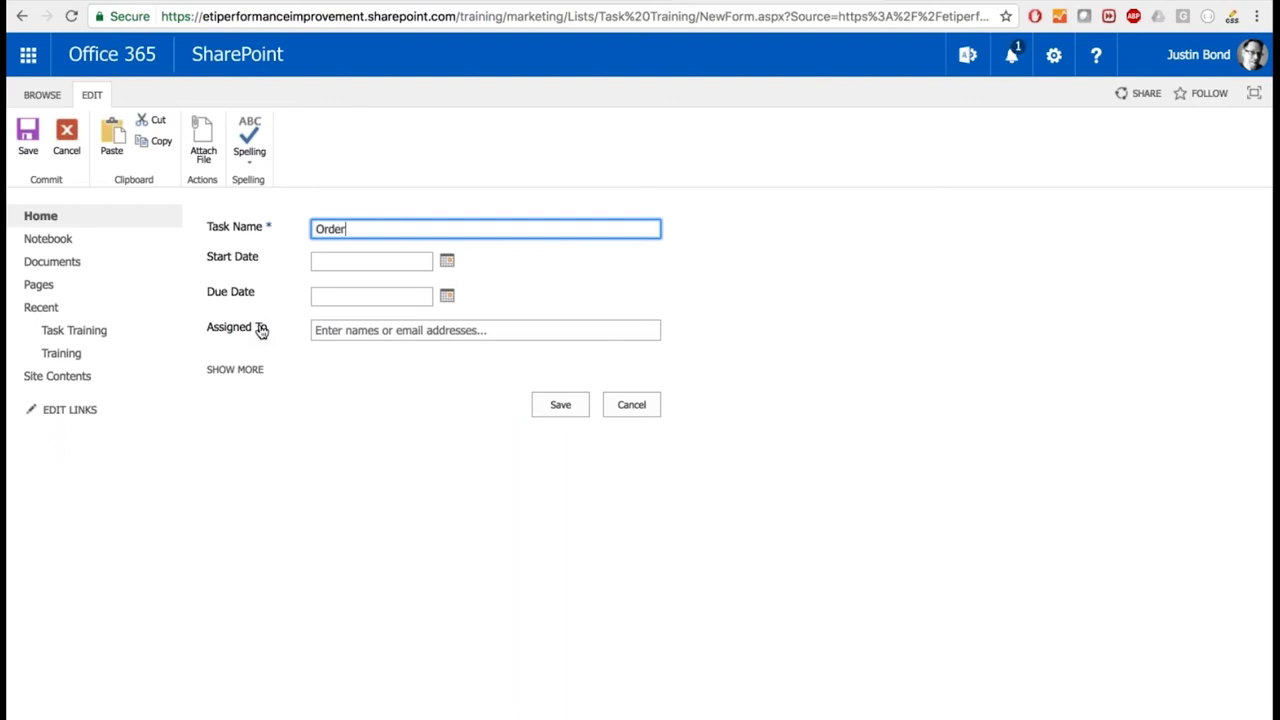
text(Paper)
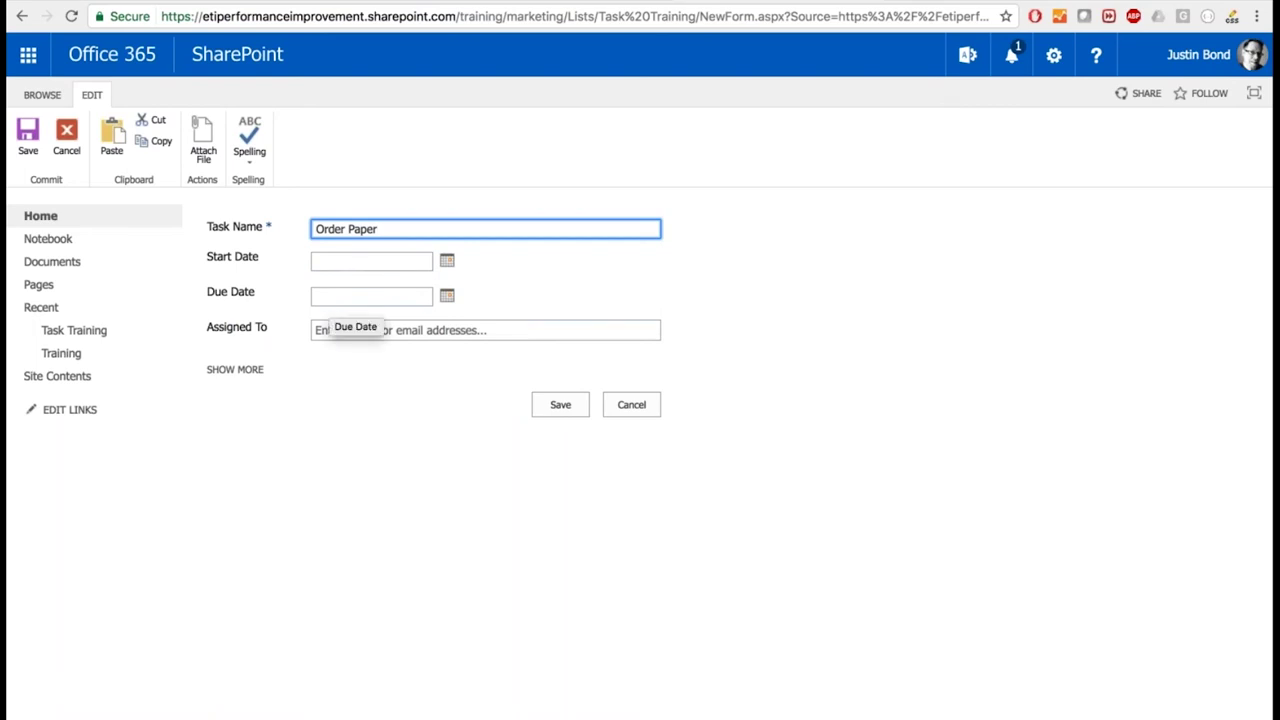
Examine the new task form's name, date and assignment fields, and expand the form to show its additional fields.
drag(201, 328, 264, 332)
click(264, 332)
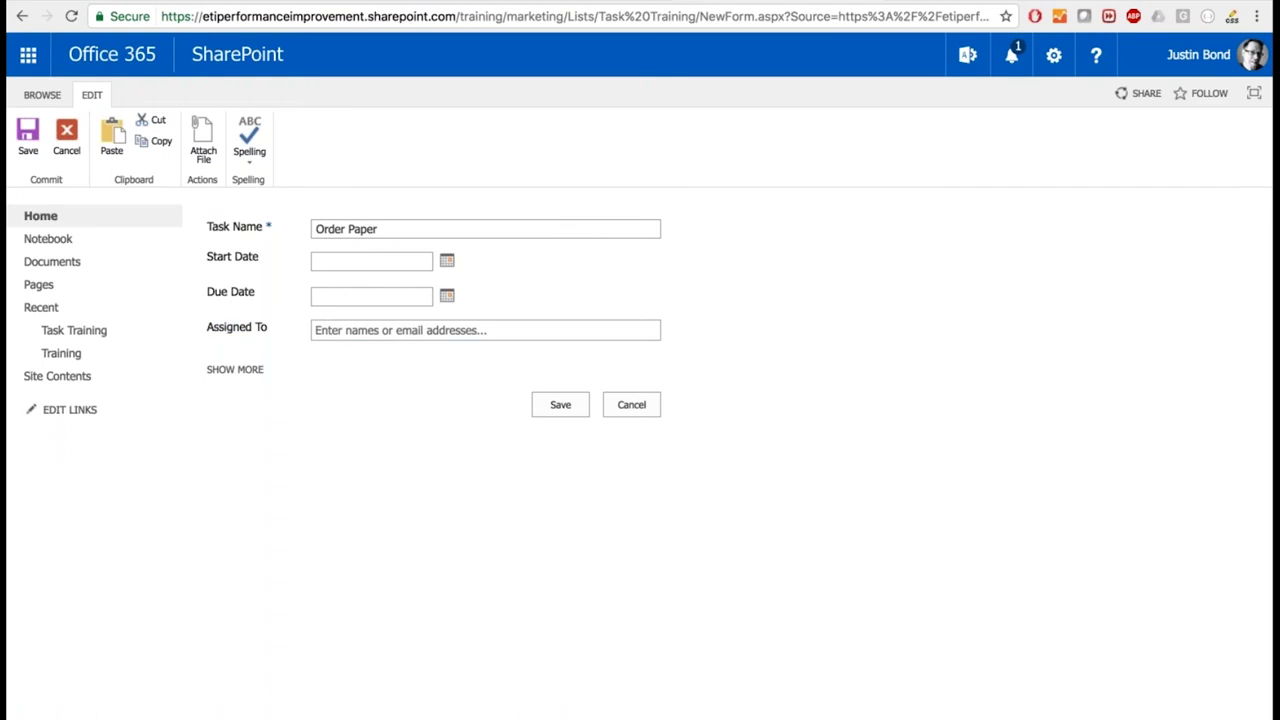
click(316, 332)
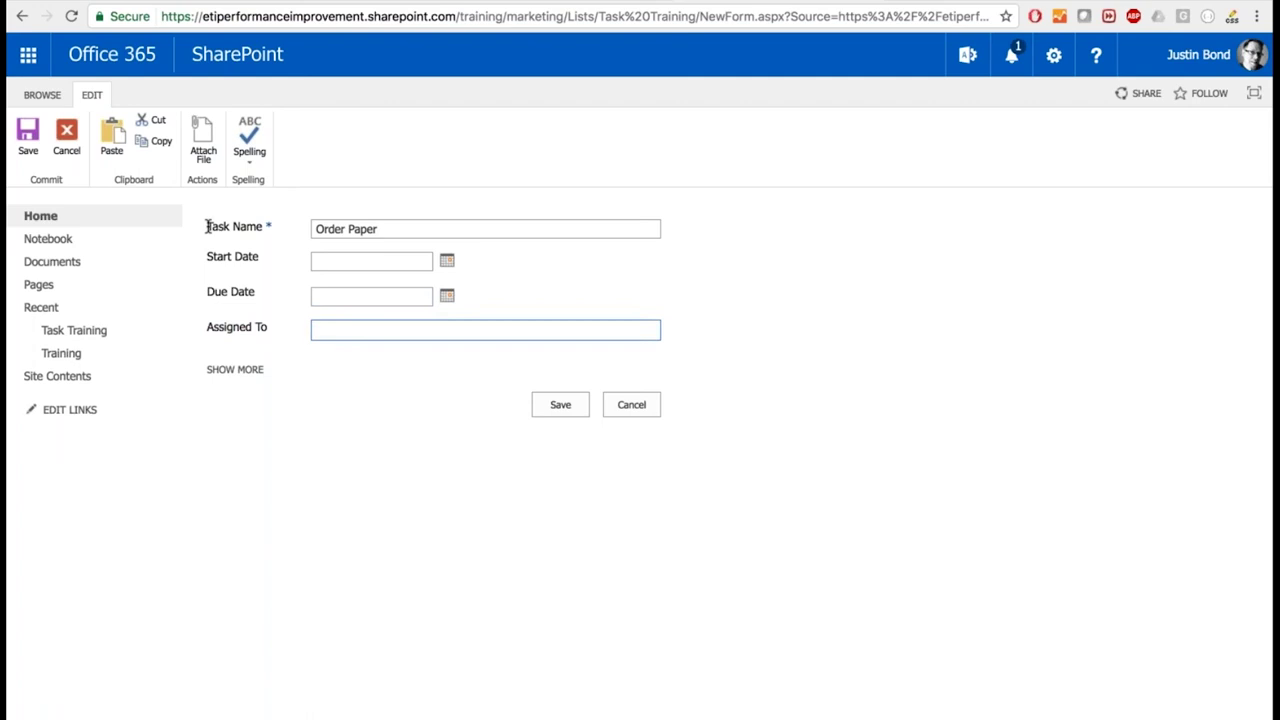
drag(206, 226, 262, 226)
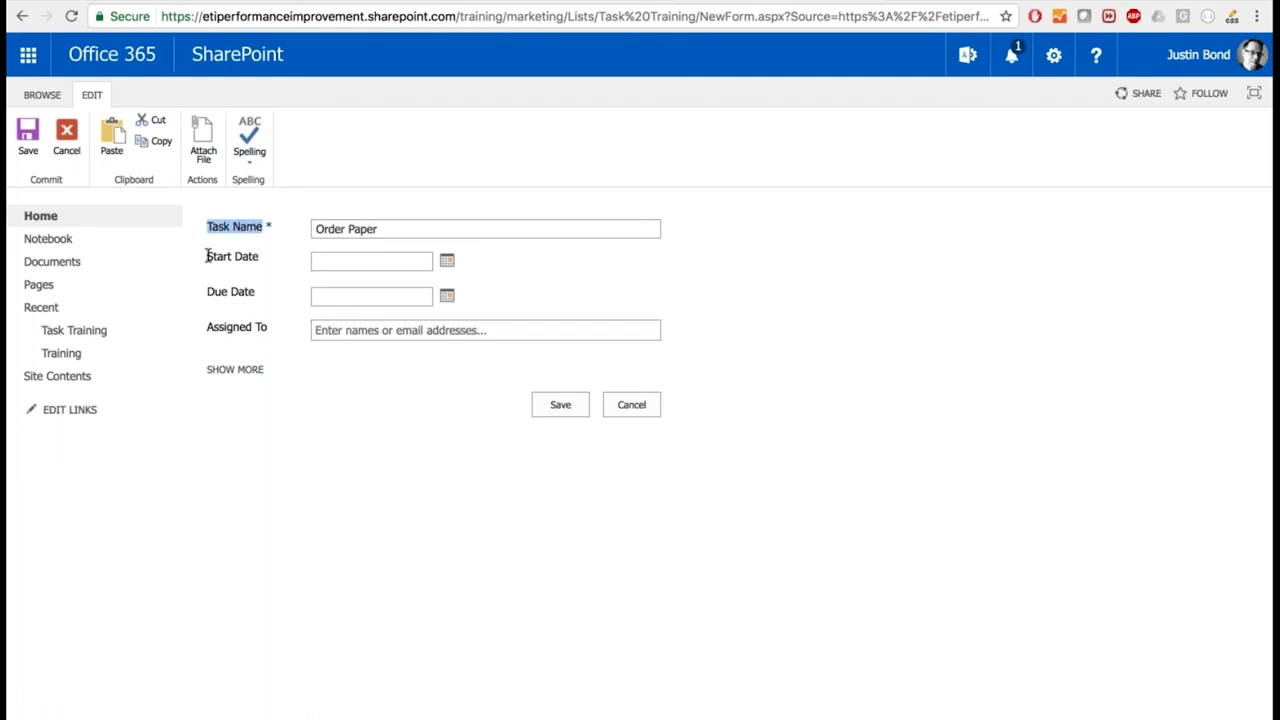
drag(207, 256, 243, 257)
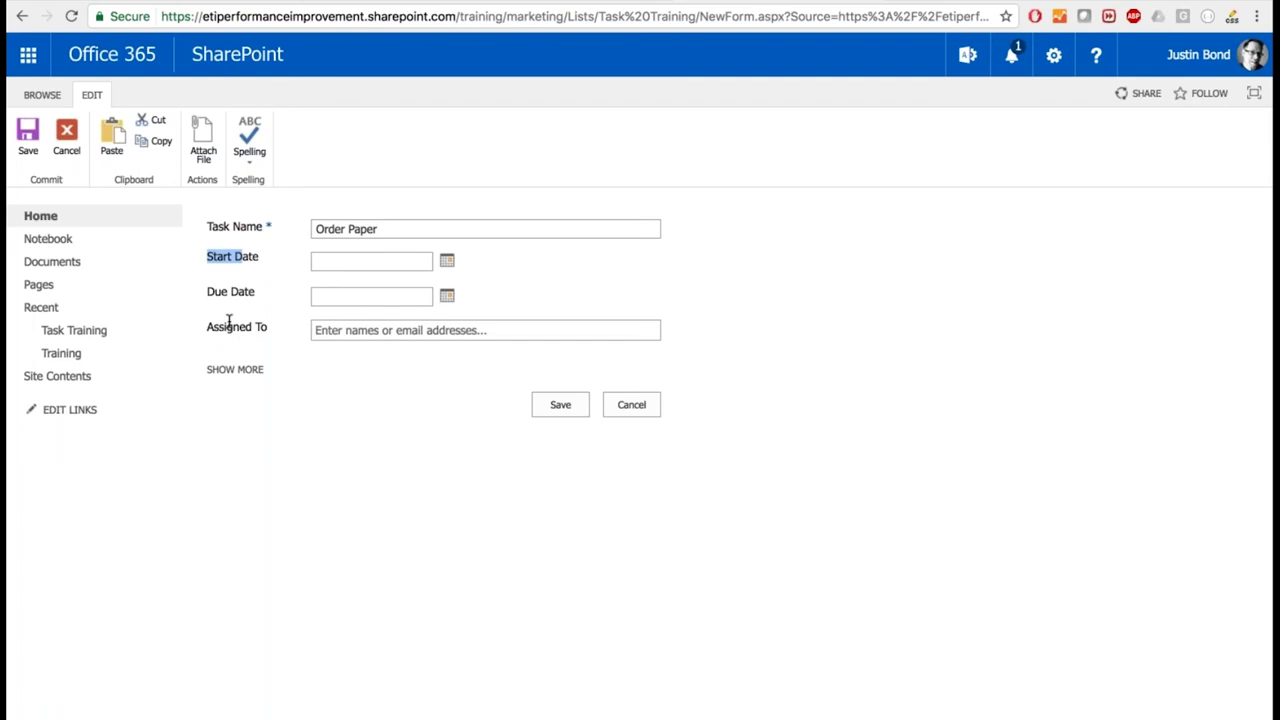
click(229, 322)
drag(207, 226, 257, 224)
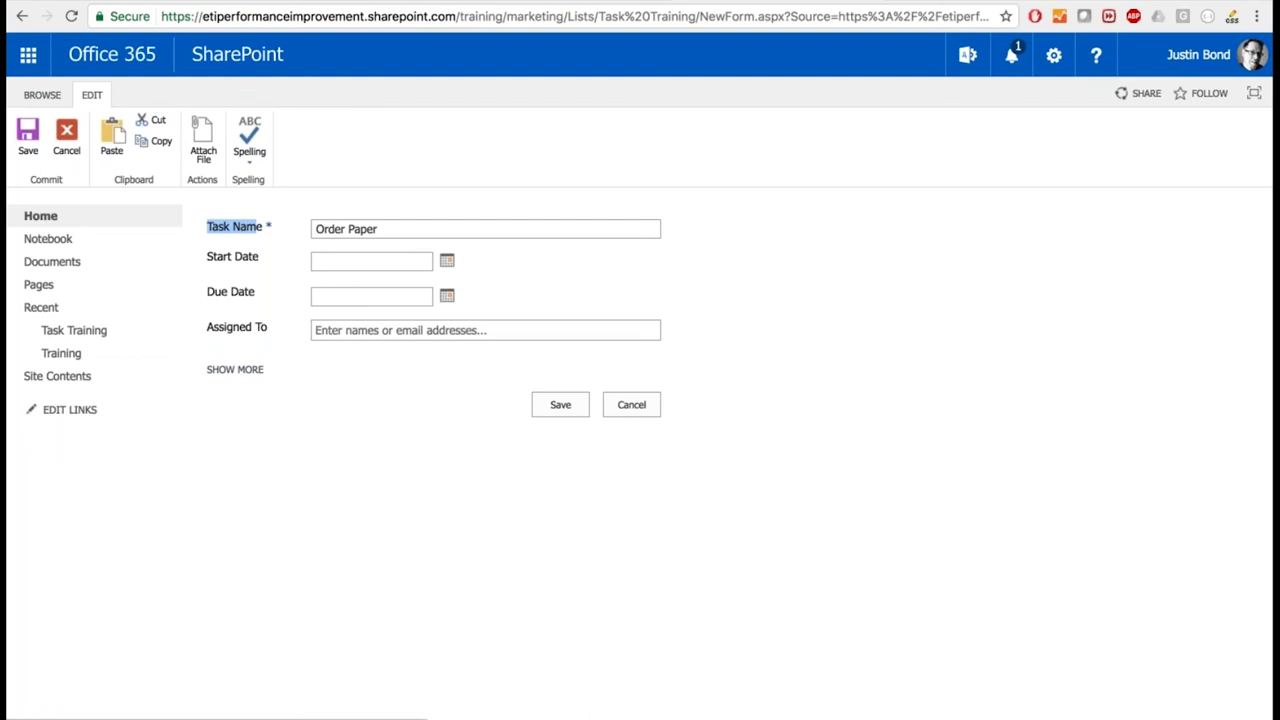
click(280, 396)
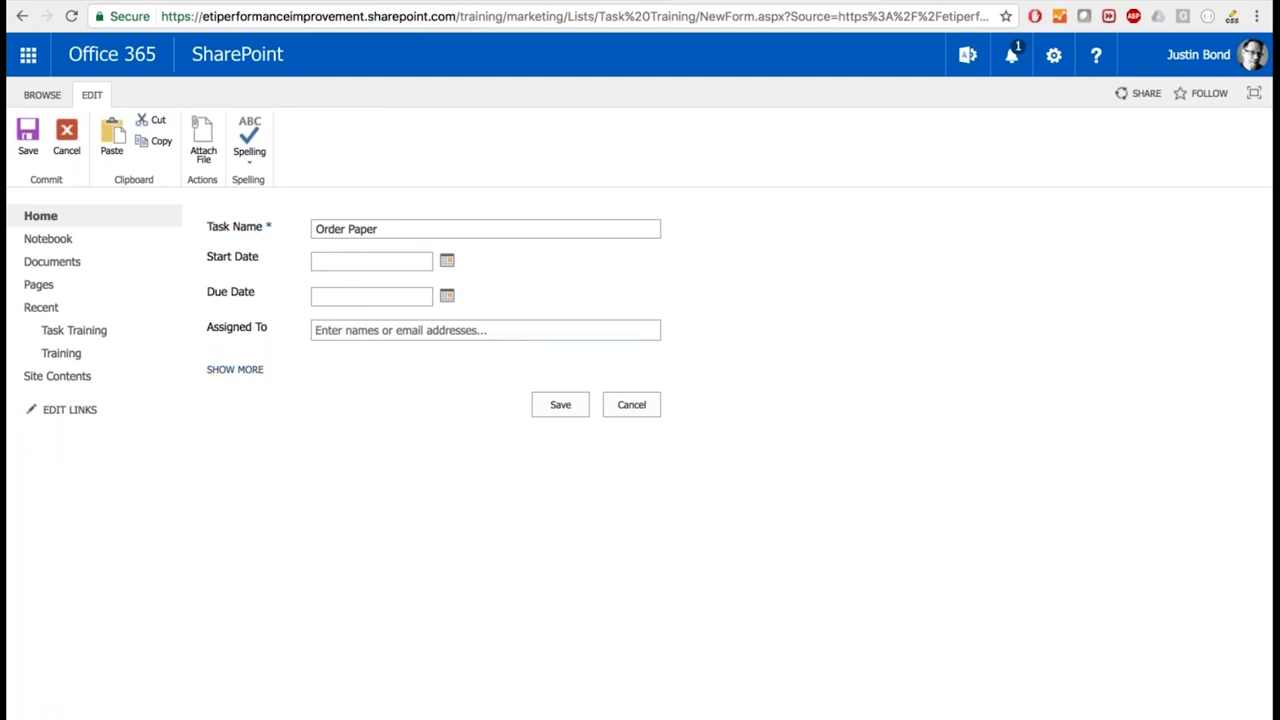
click(243, 368)
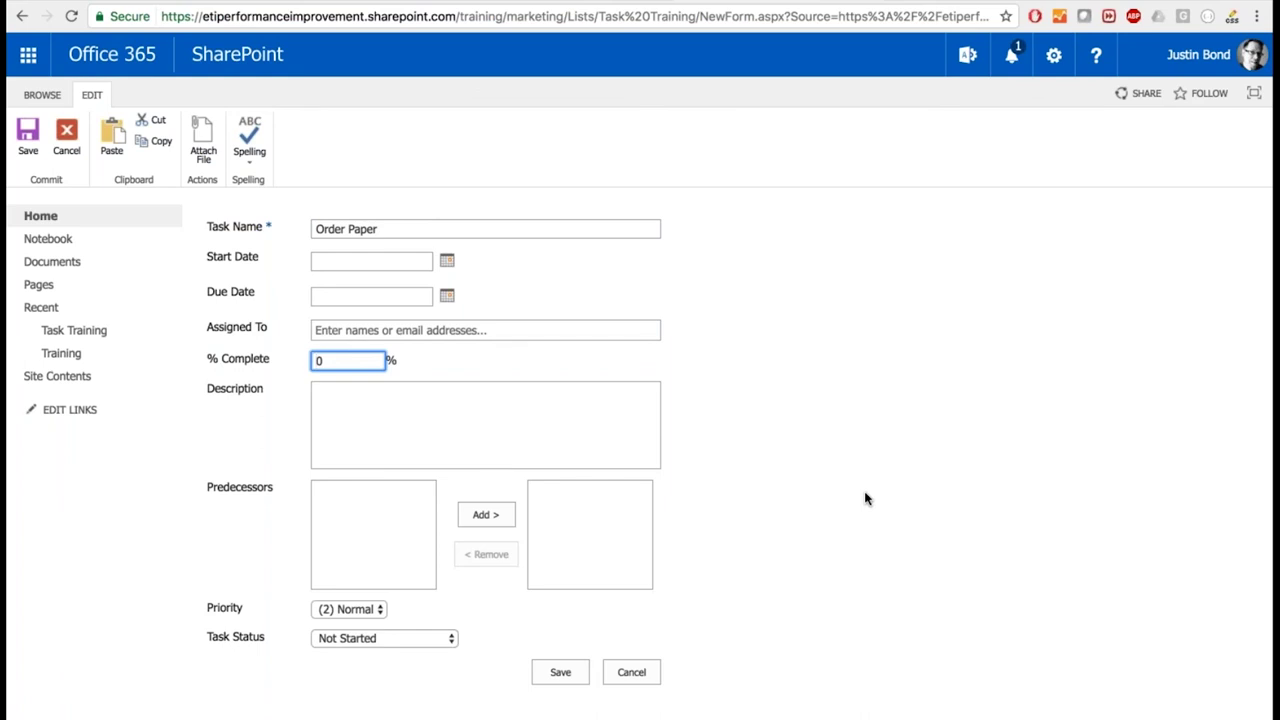
Save the Order Paper task and mark the lower Order Paper entry in the task list as complete.
click(557, 678)
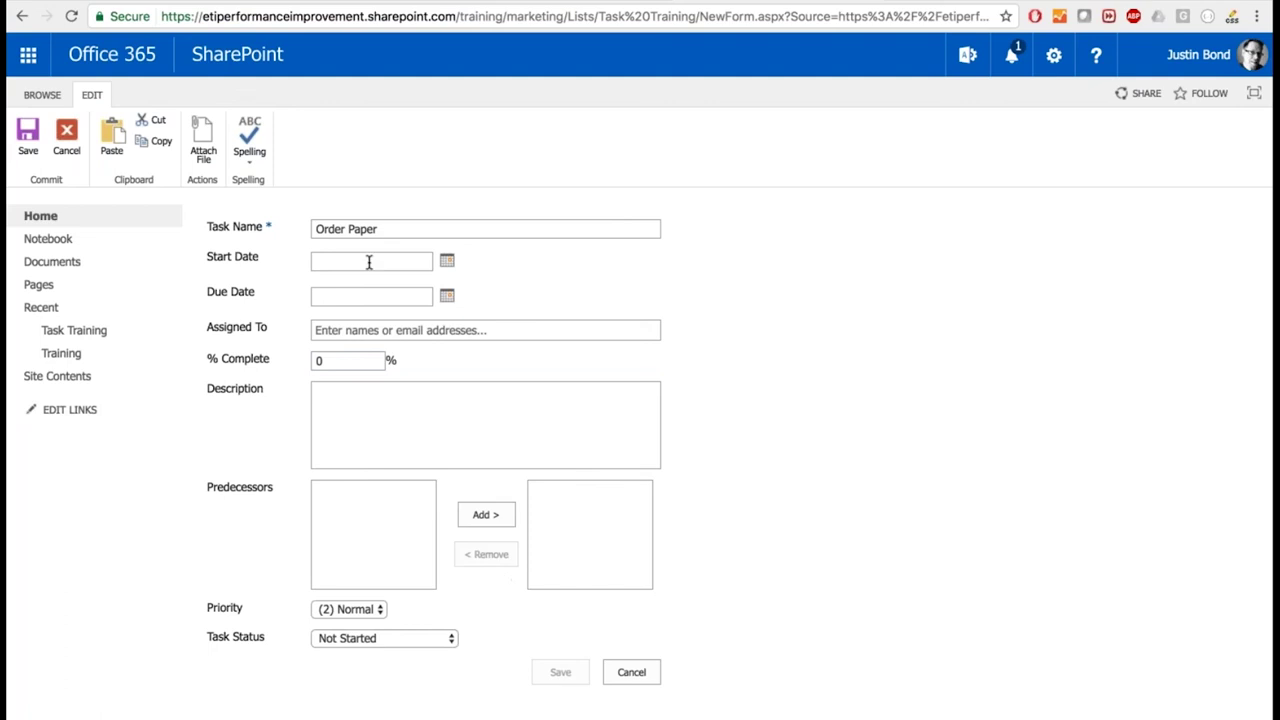
click(28, 140)
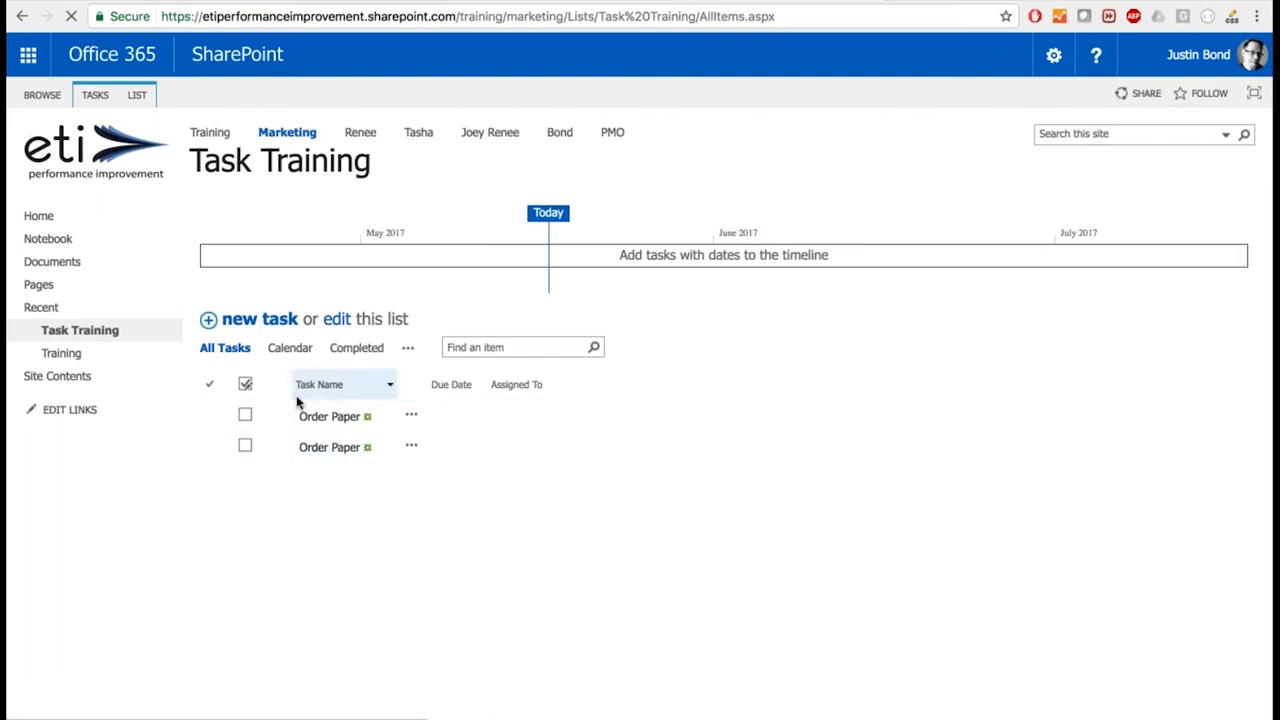
click(245, 446)
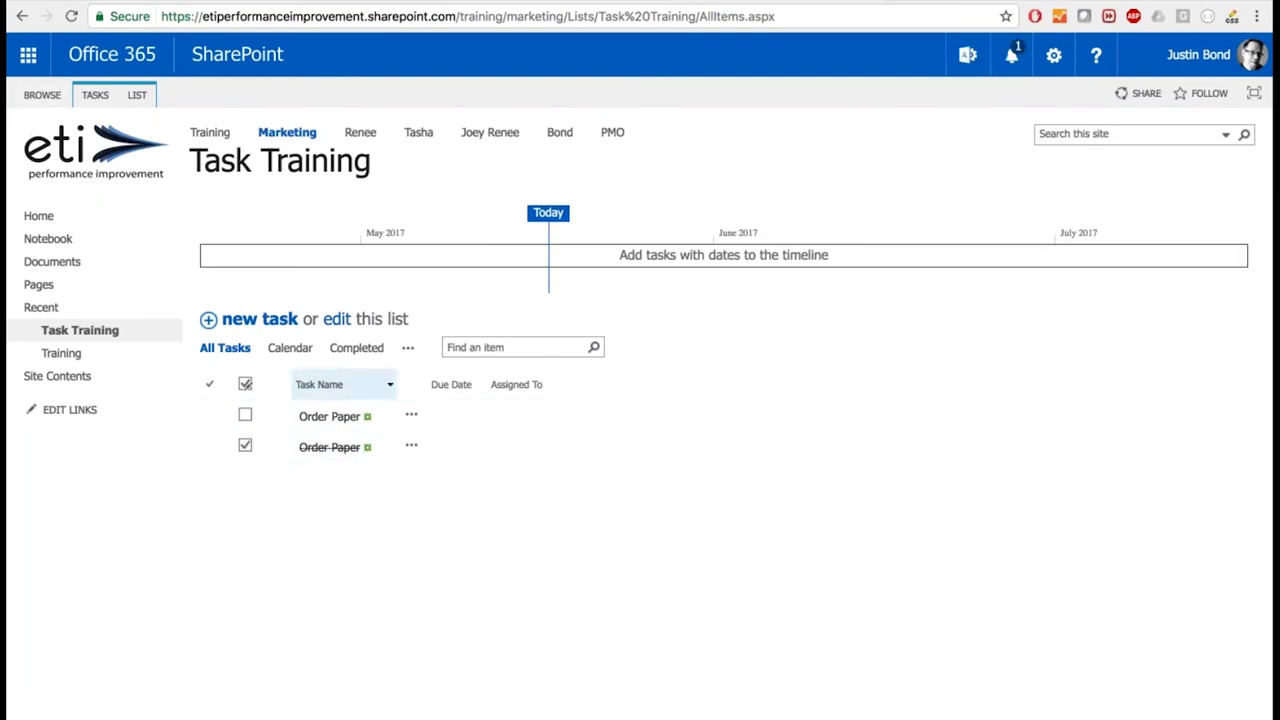
Review the list-level and task-level commands available for the Task Training list.
click(136, 95)
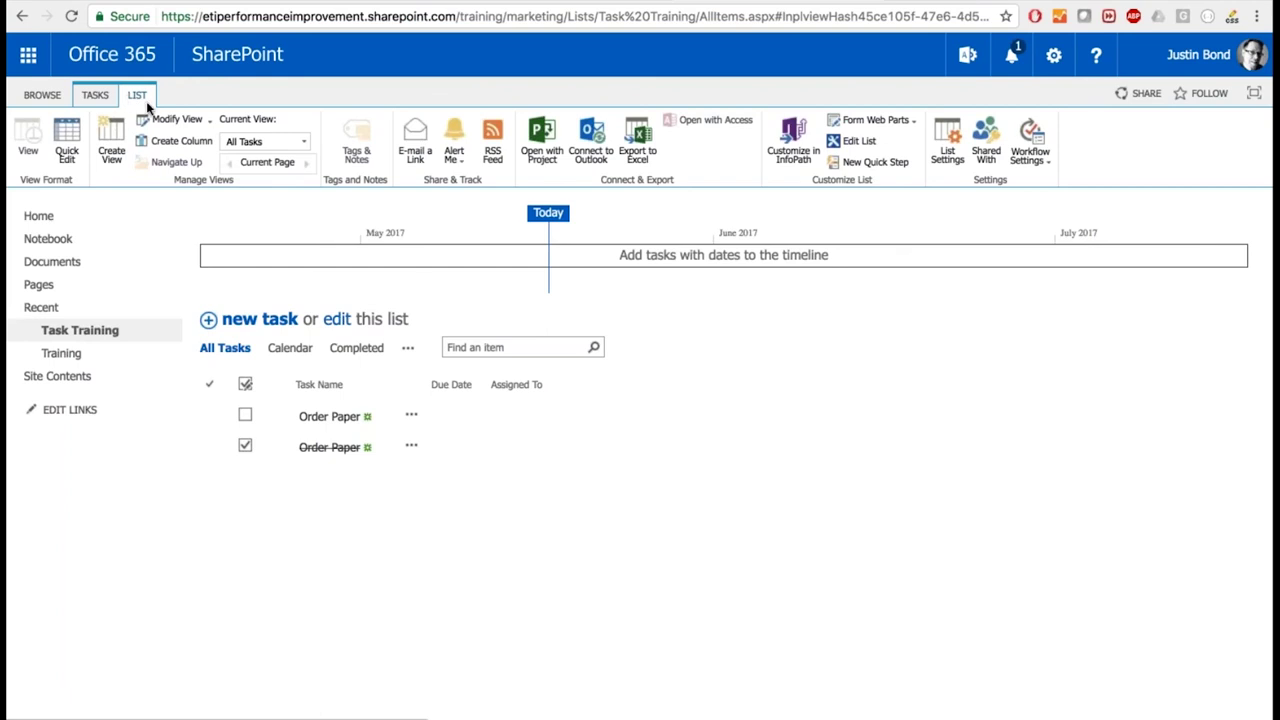
click(94, 97)
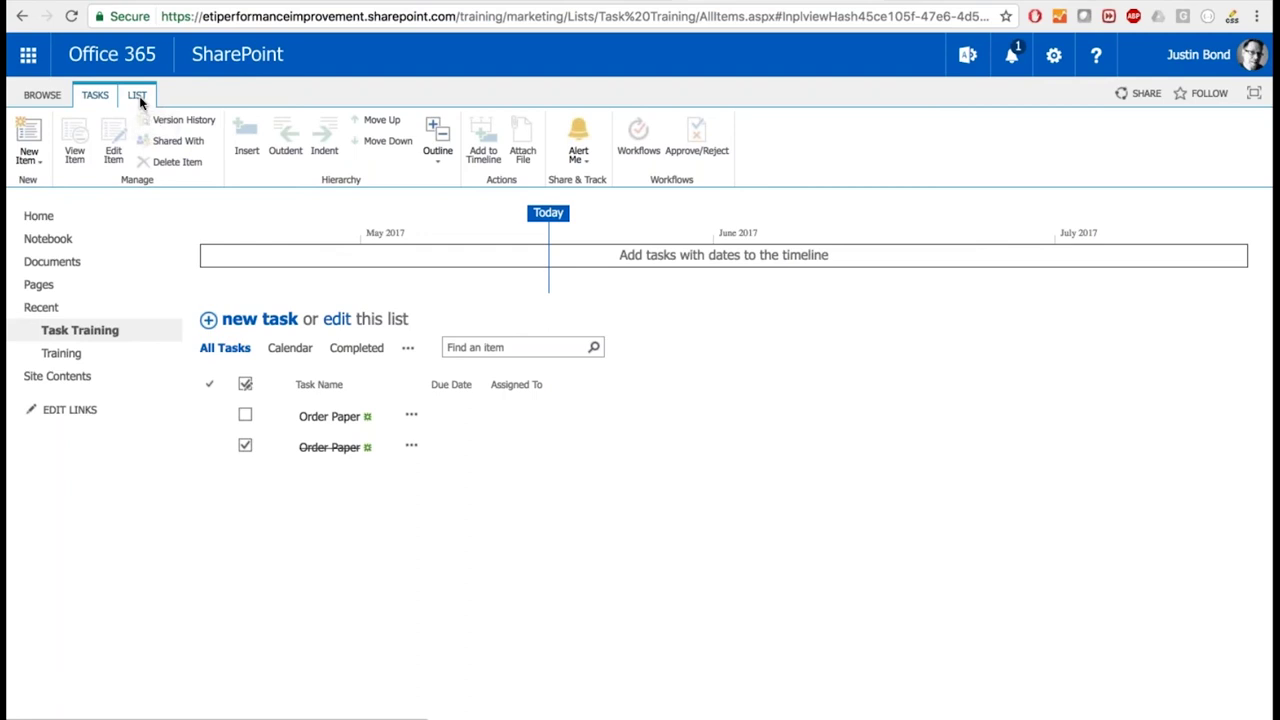
click(137, 96)
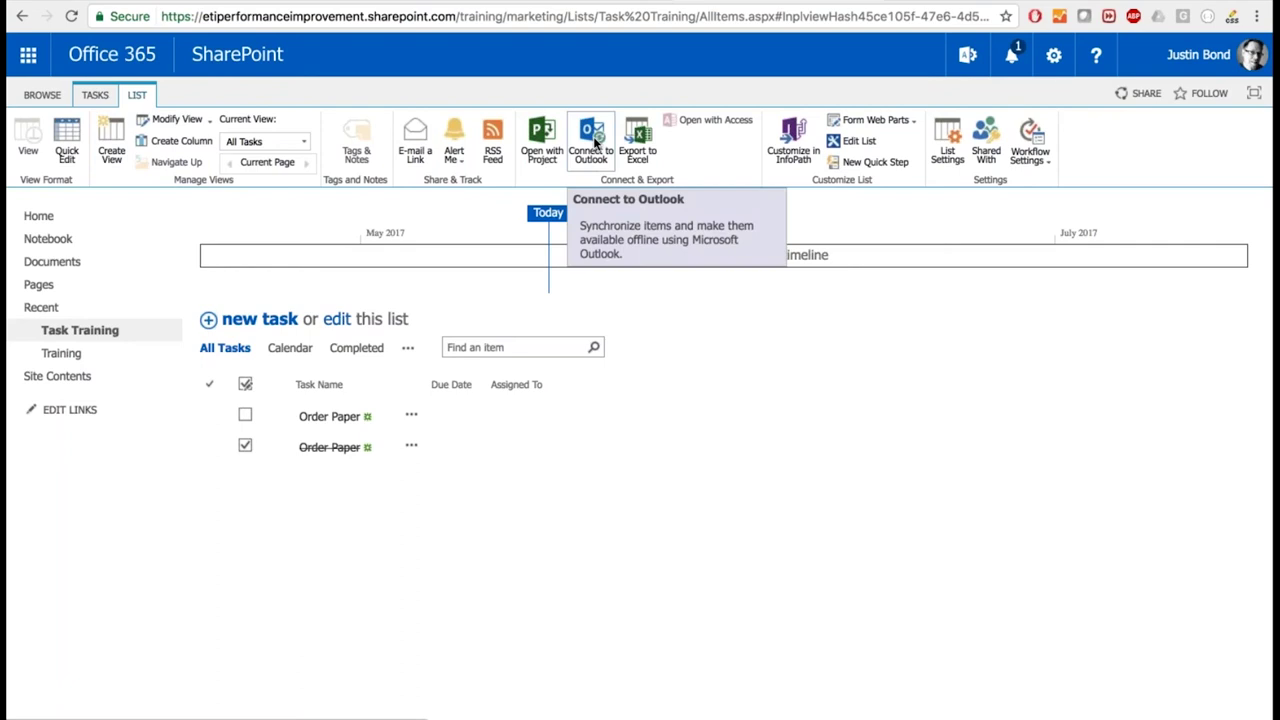
click(100, 95)
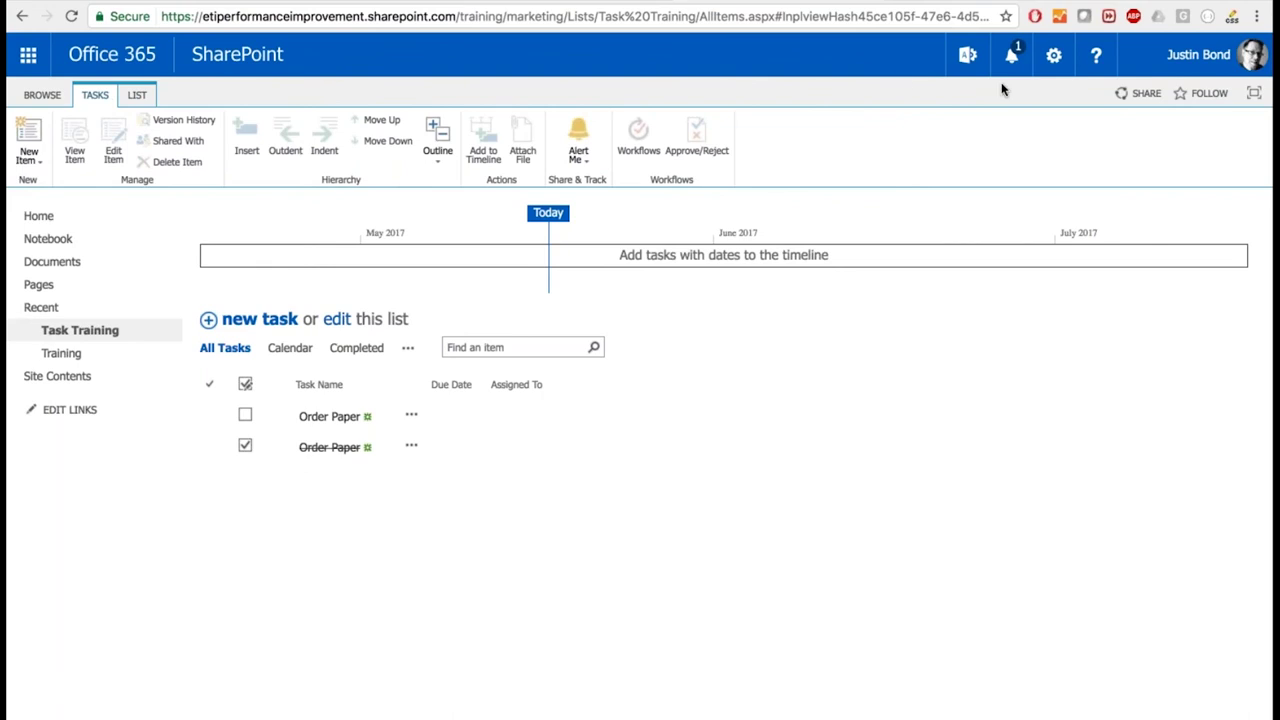
Open the Marketing site contents and go on to the page for adding apps to review the available apps.
click(1055, 57)
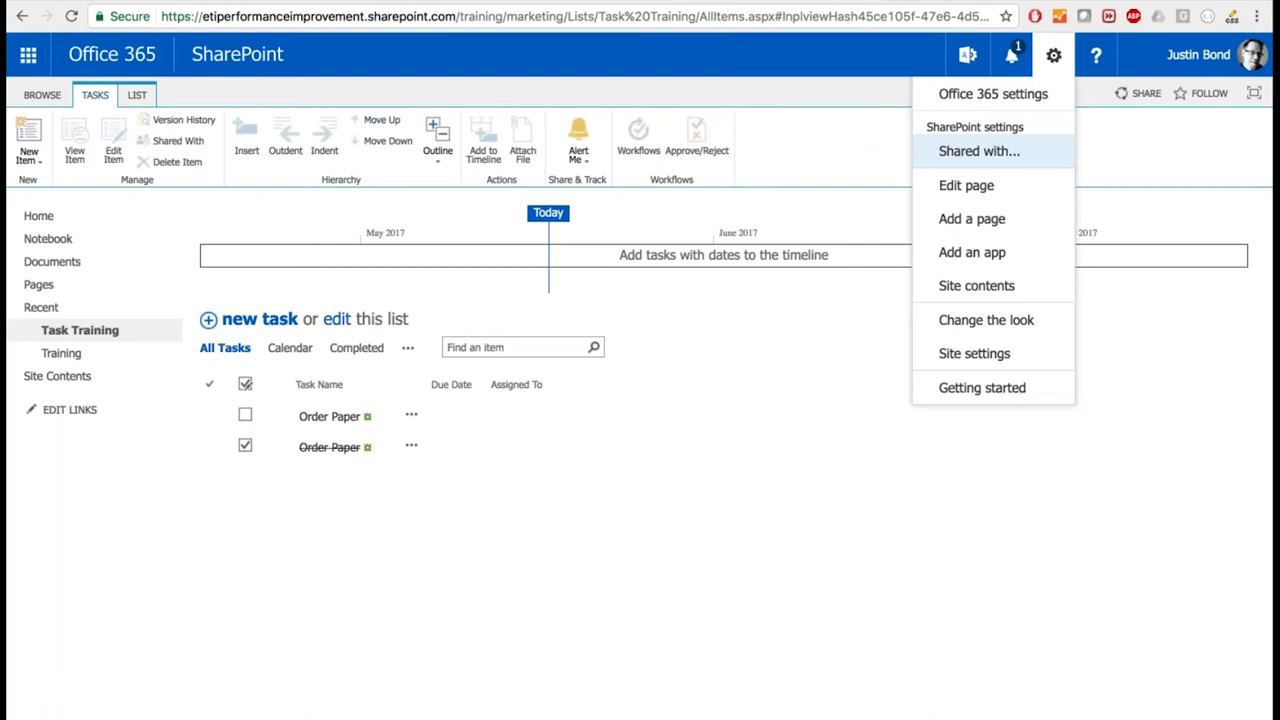
click(997, 286)
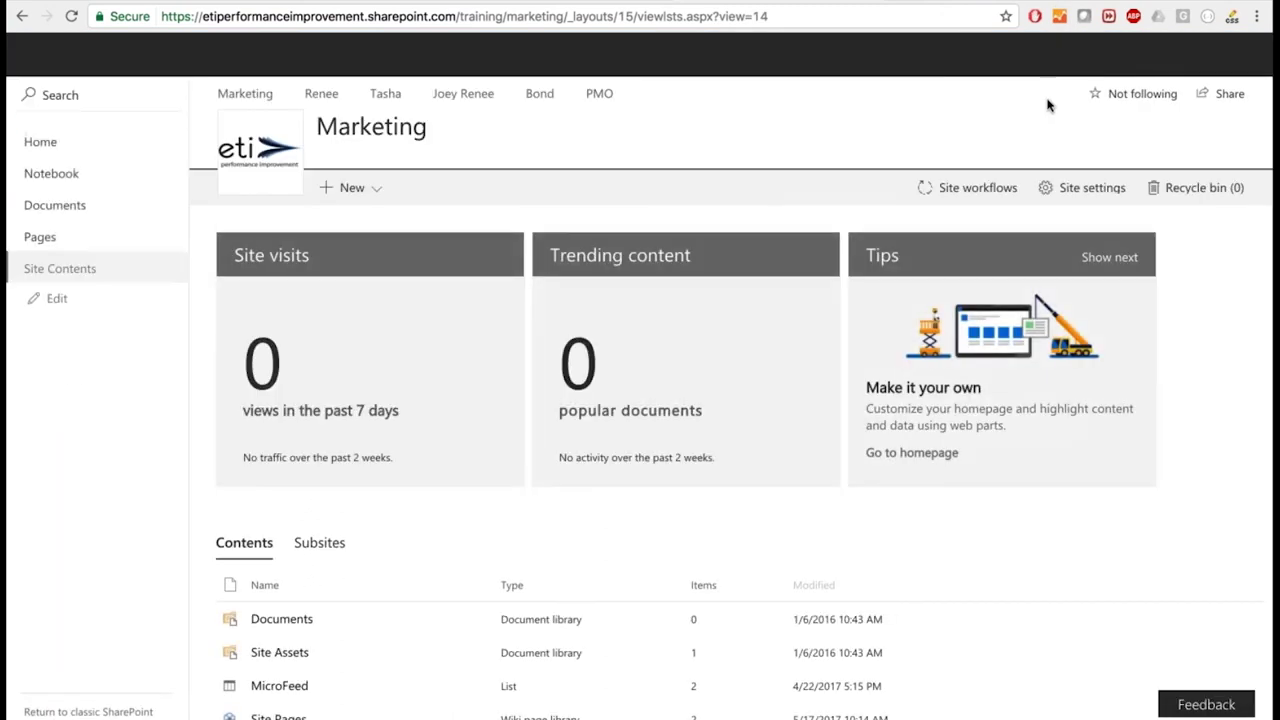
click(1053, 55)
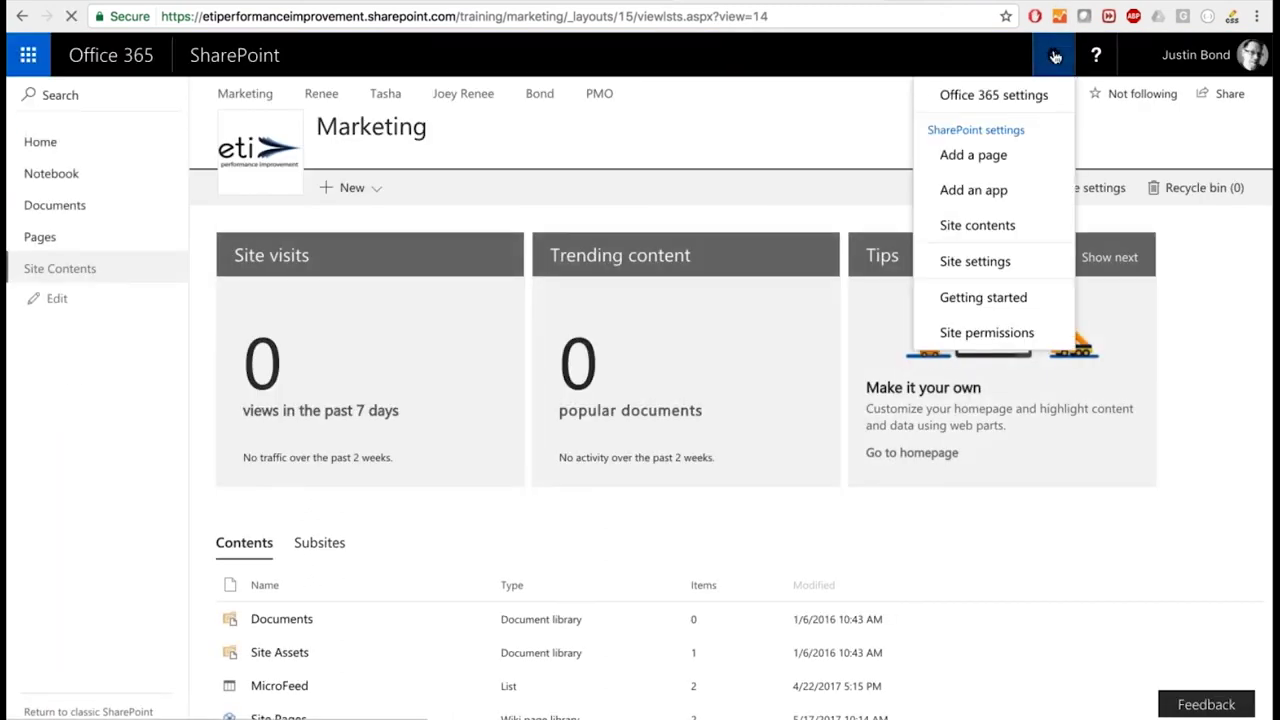
click(1019, 199)
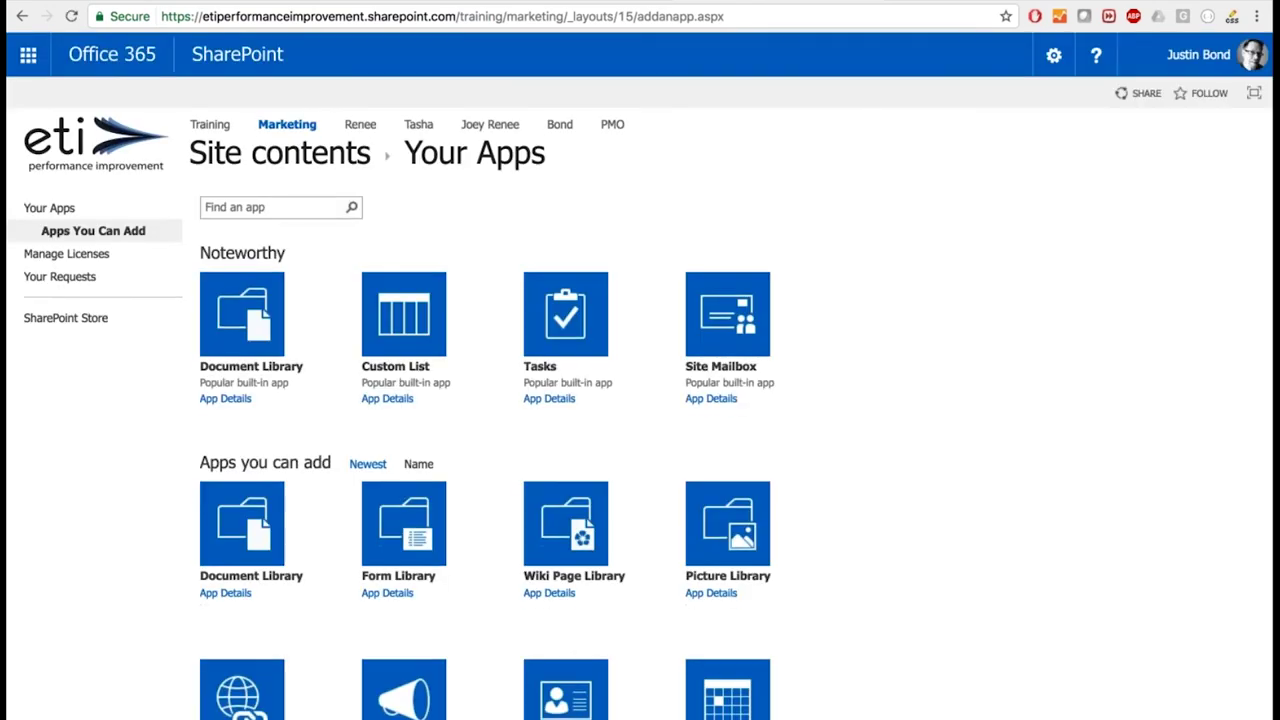
scroll(640, 400, down, 4)
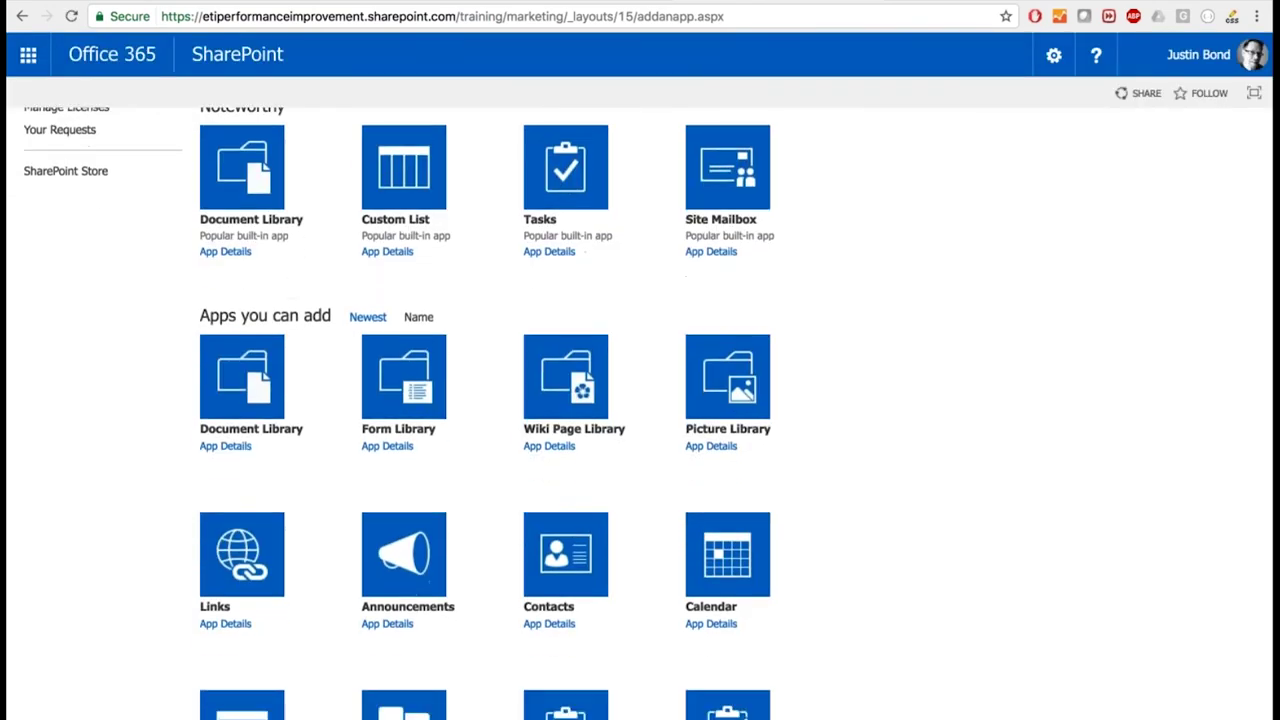
scroll(549, 336, down, 5)
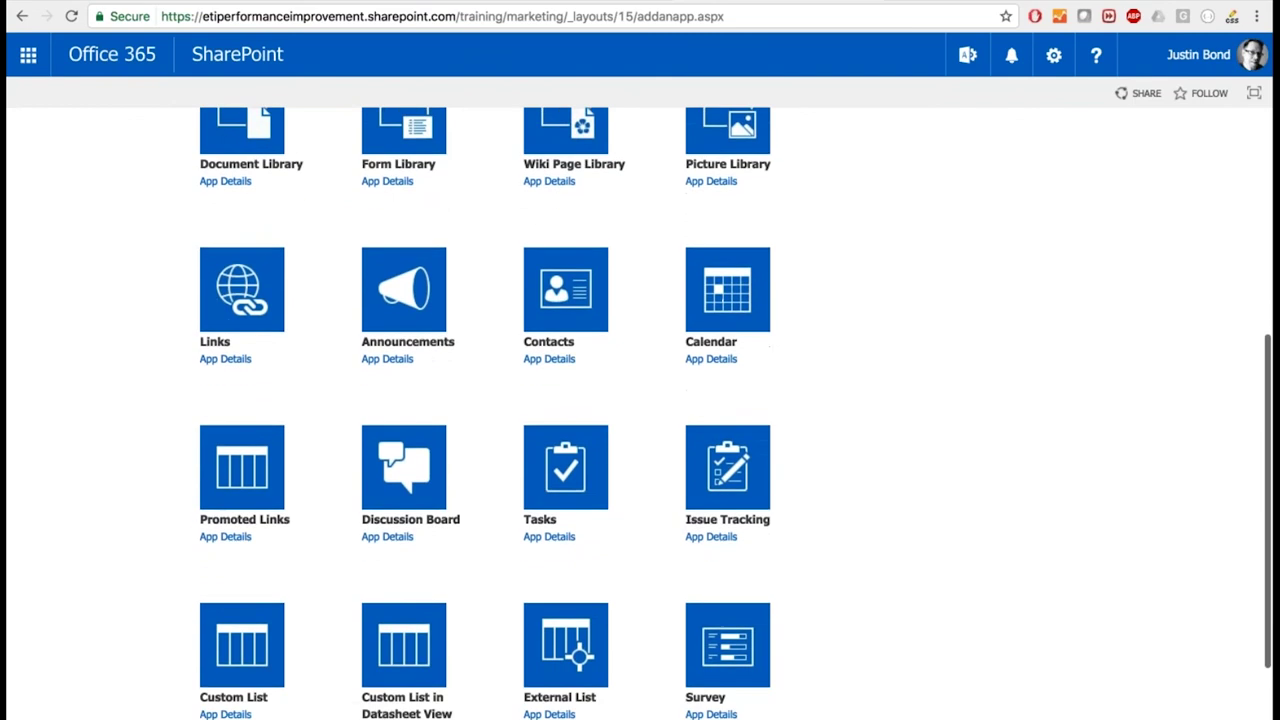
scroll(437, 343, down, 1)
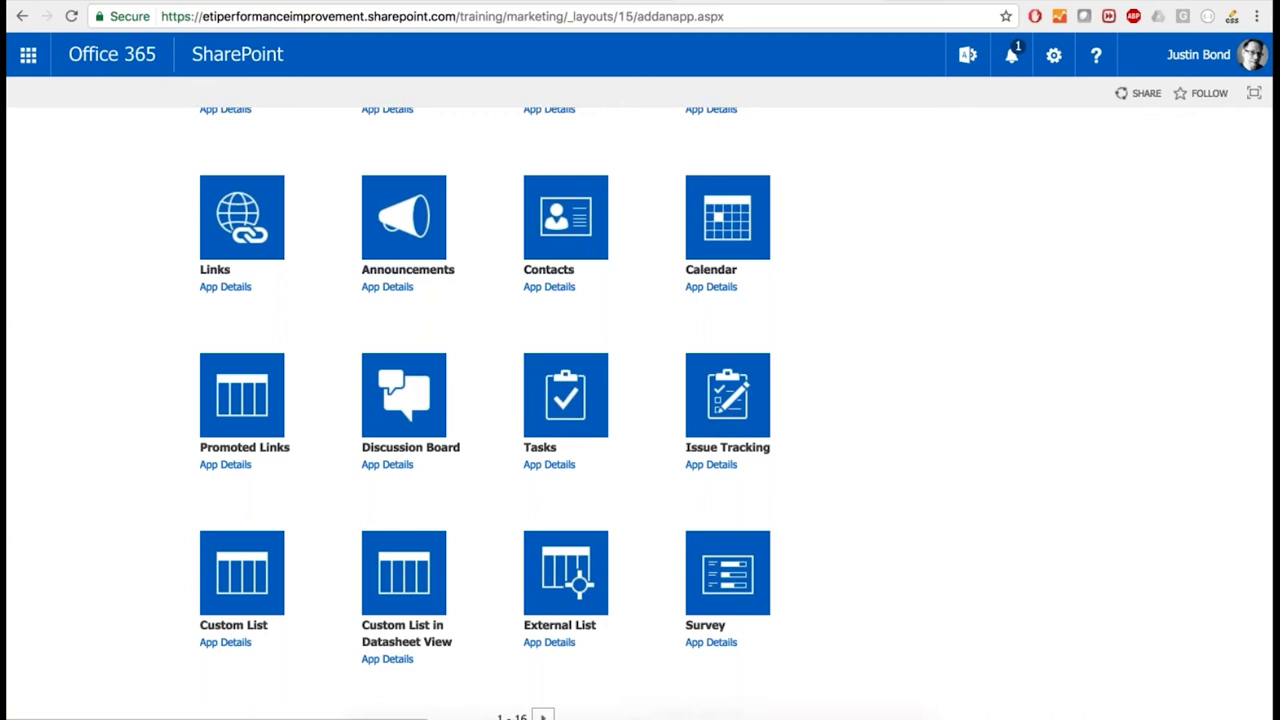
mouse_move(729, 681)
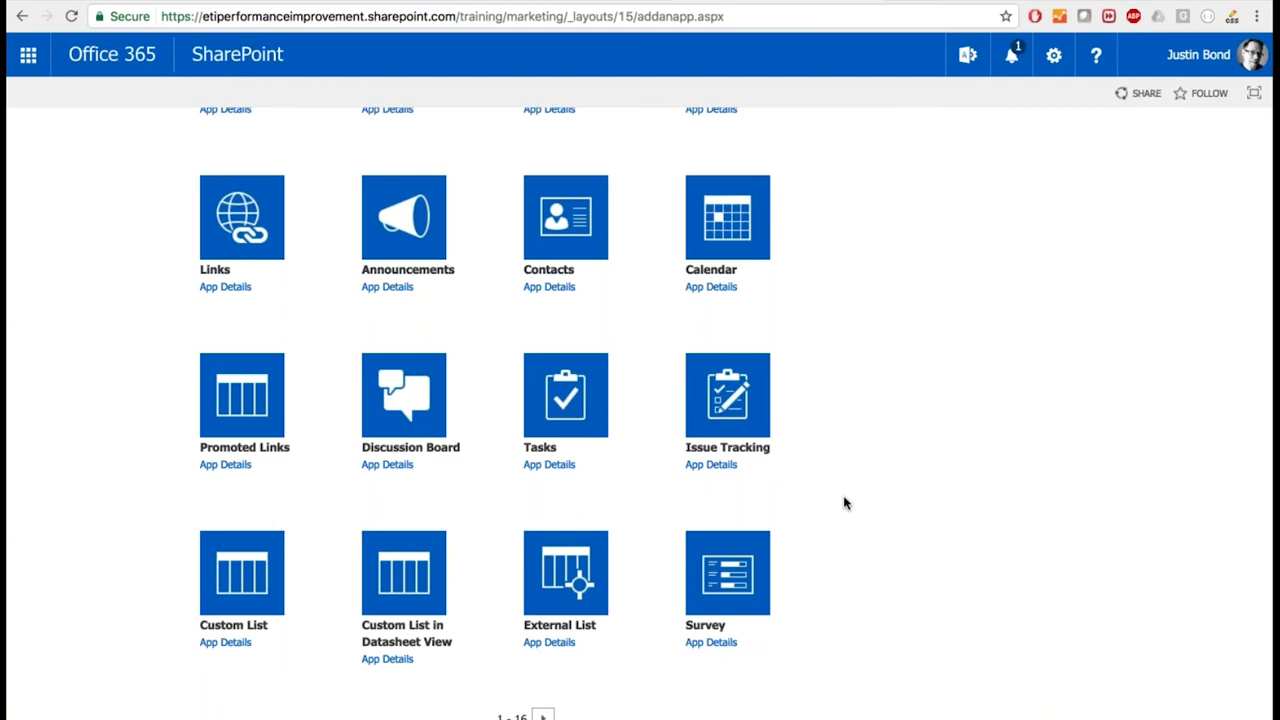
Add a Discussion Board app named Training Discussion to the Marketing site.
click(399, 405)
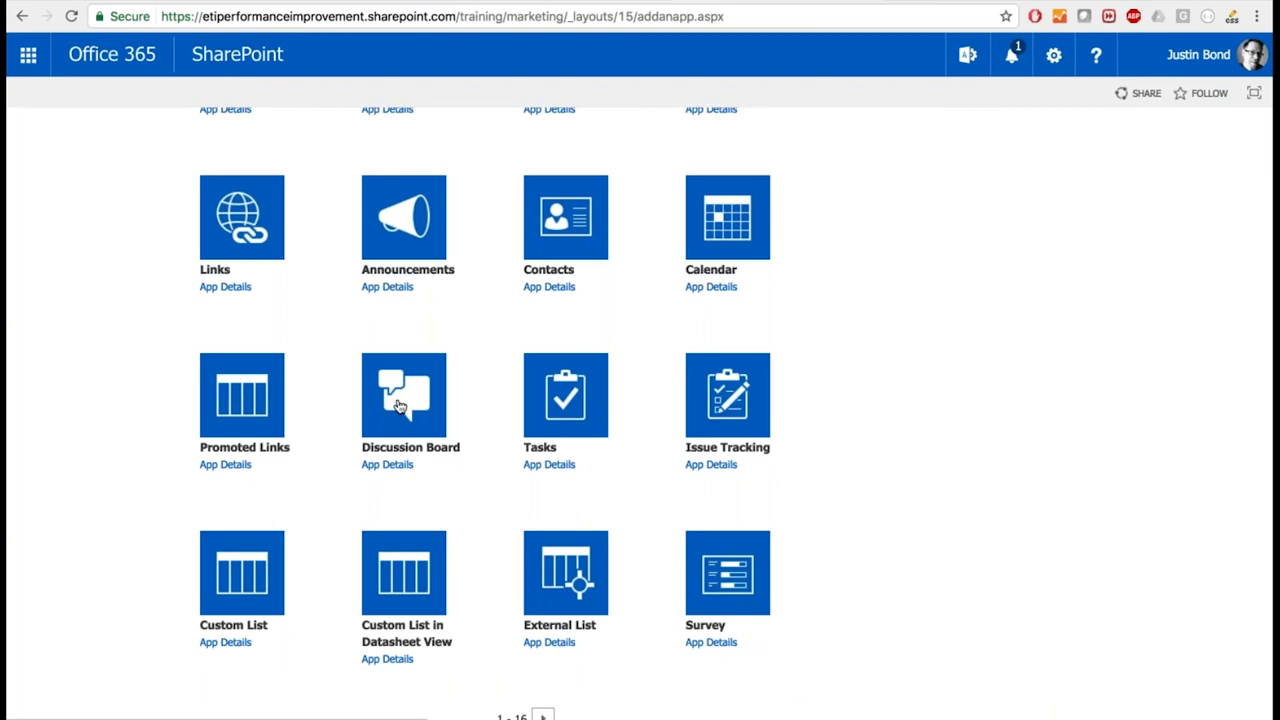
click(399, 405)
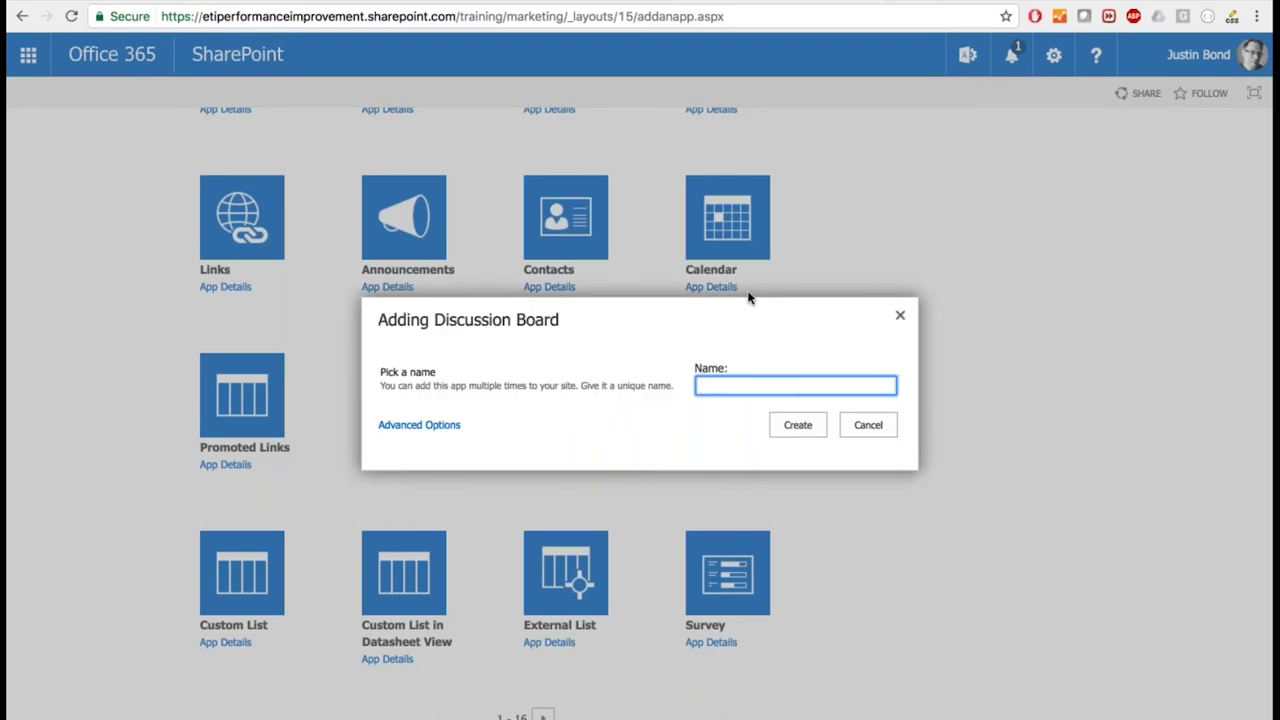
text(Training)
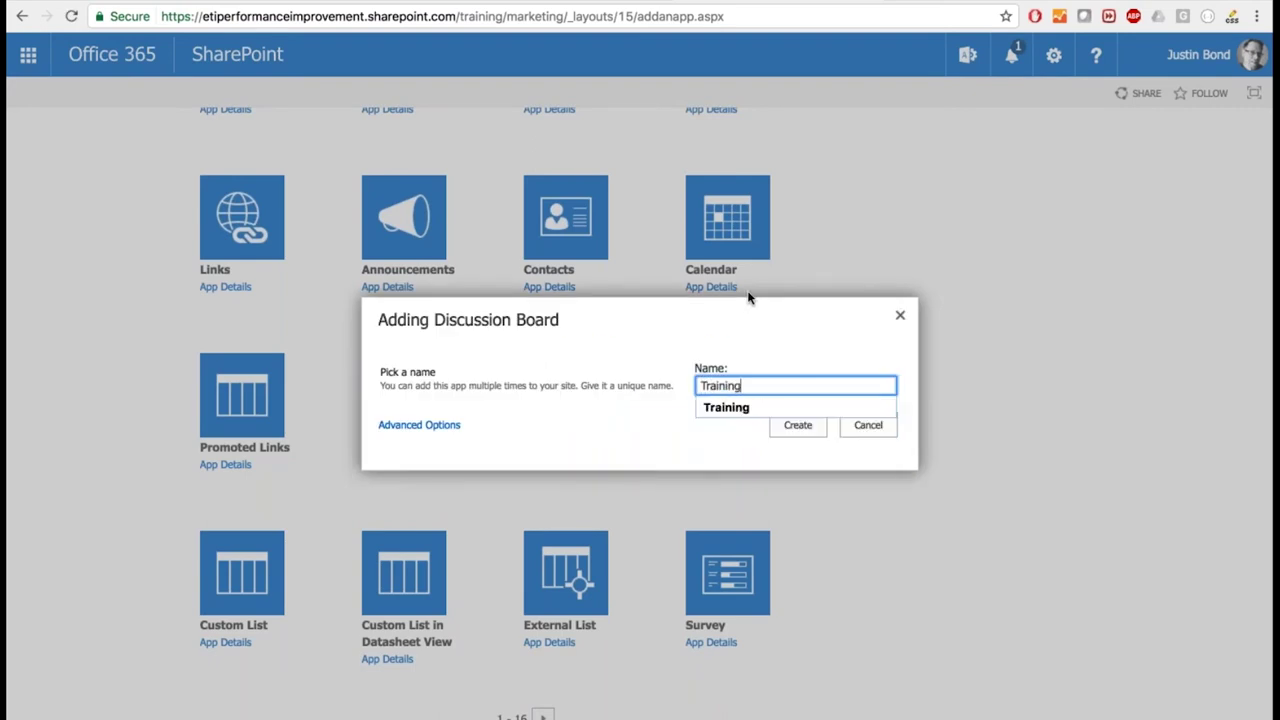
text( Discussion)
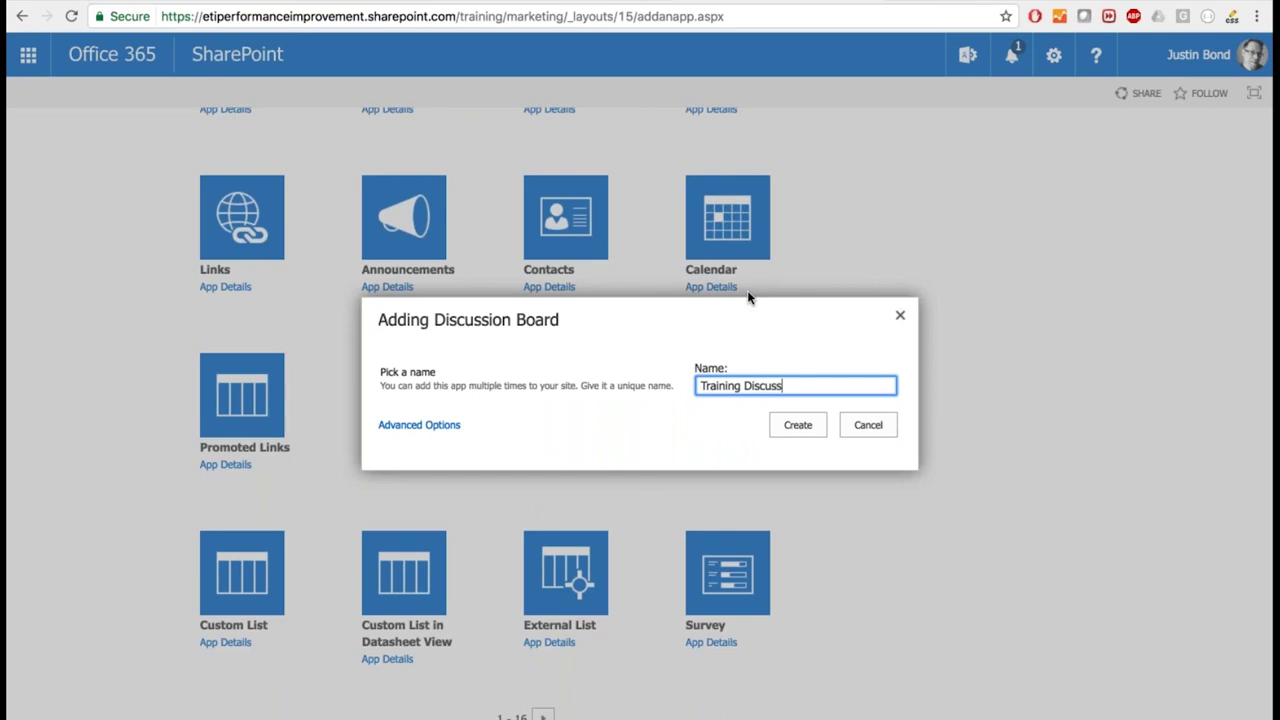
click(805, 436)
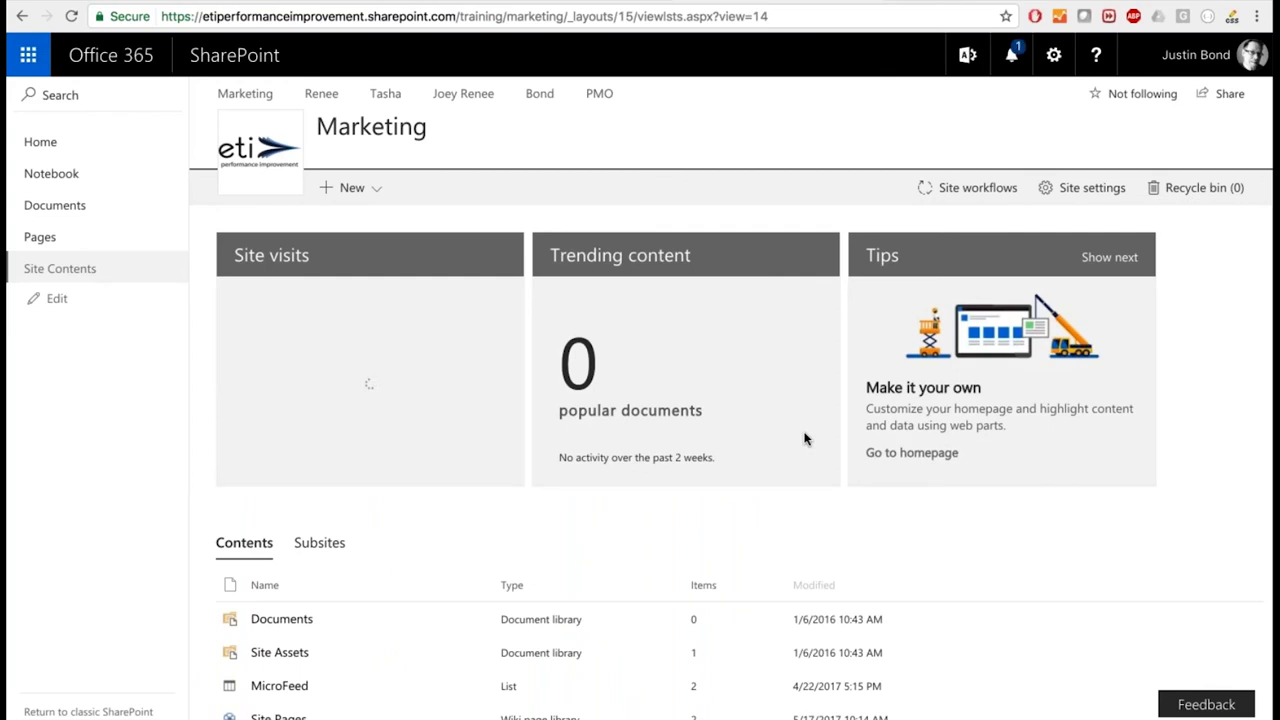
Open the Training Discussion board and start a new discussion with the subject "Where is the staff this month?".
scroll(805, 438, down, 1)
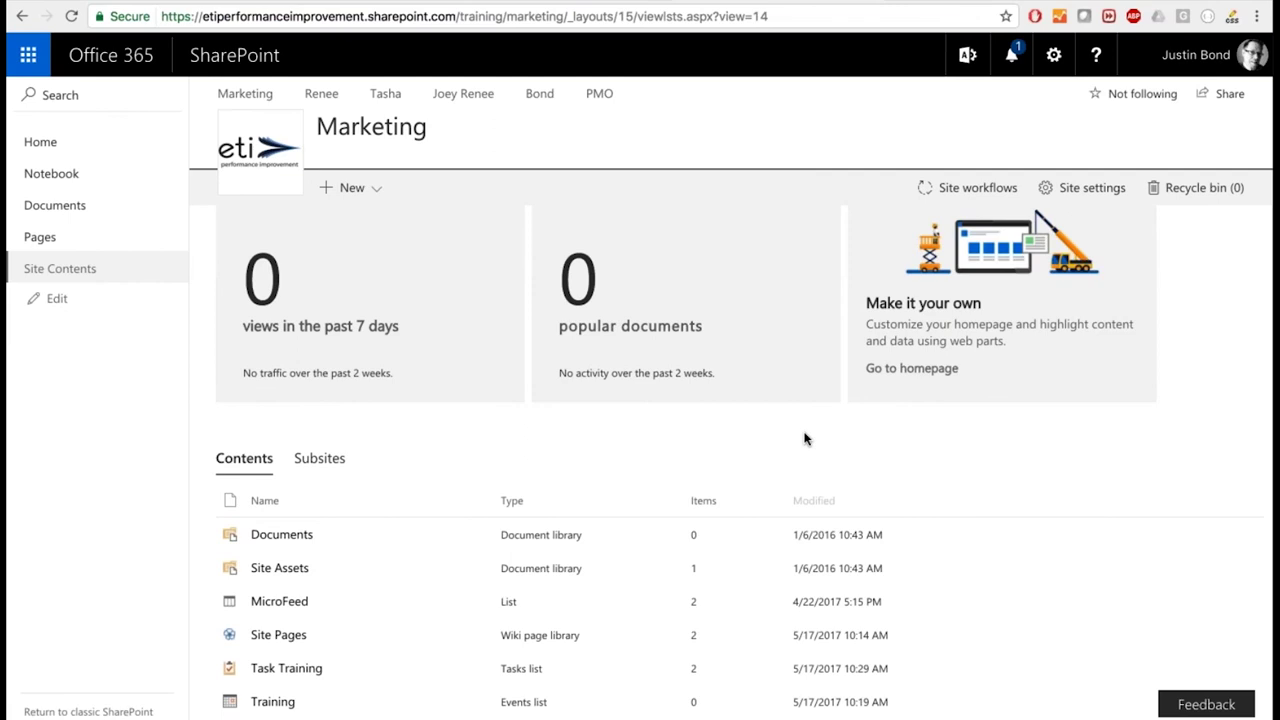
scroll(805, 438, down, 1)
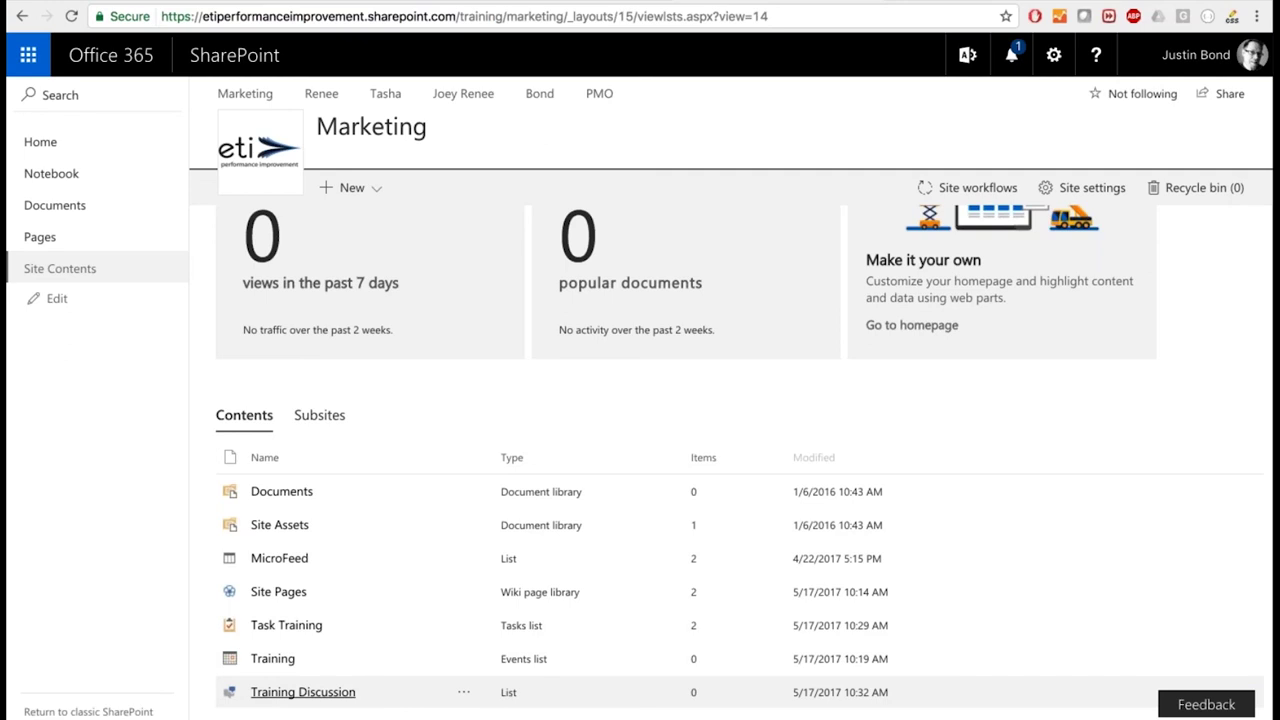
click(348, 692)
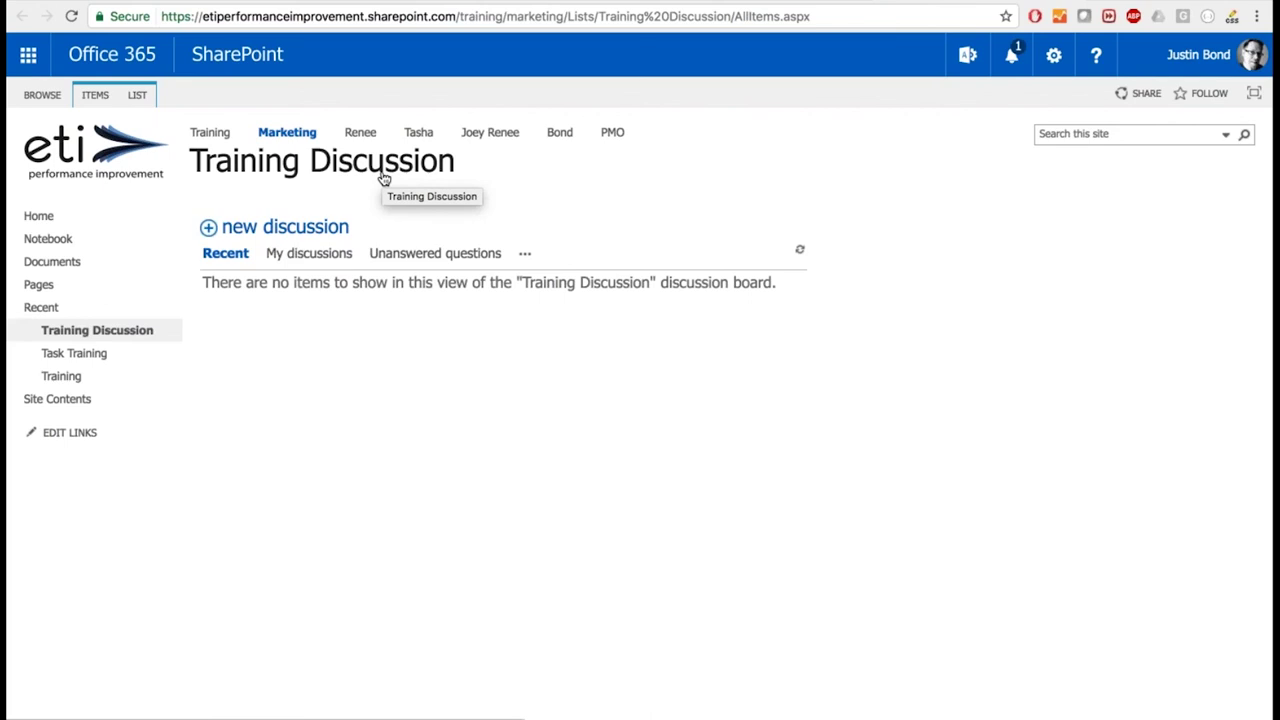
click(278, 233)
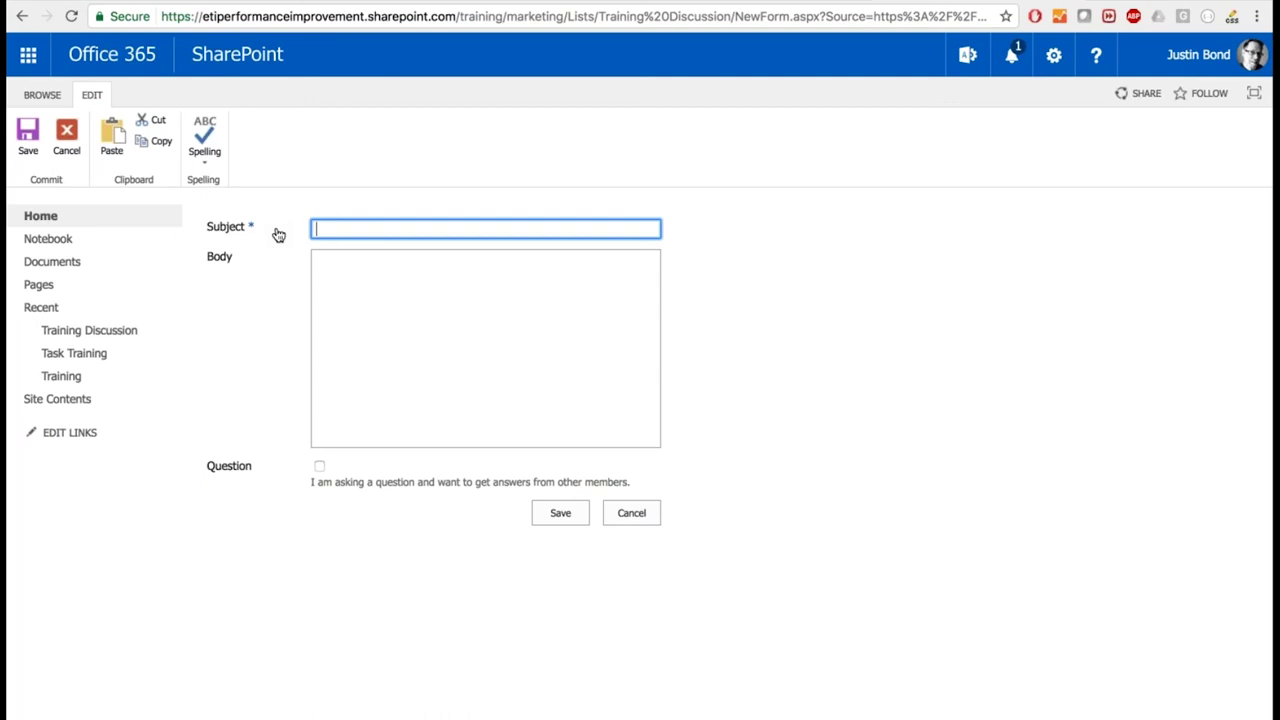
text(Where is the staff this month?)
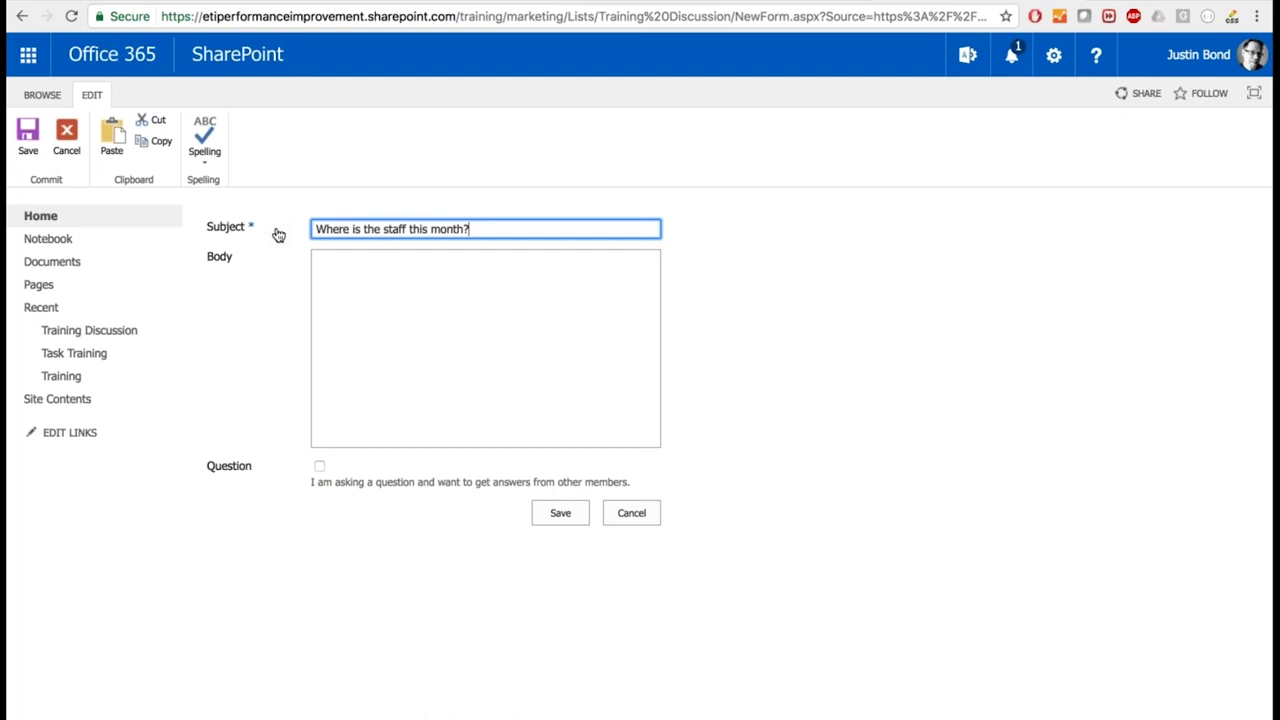
click(335, 287)
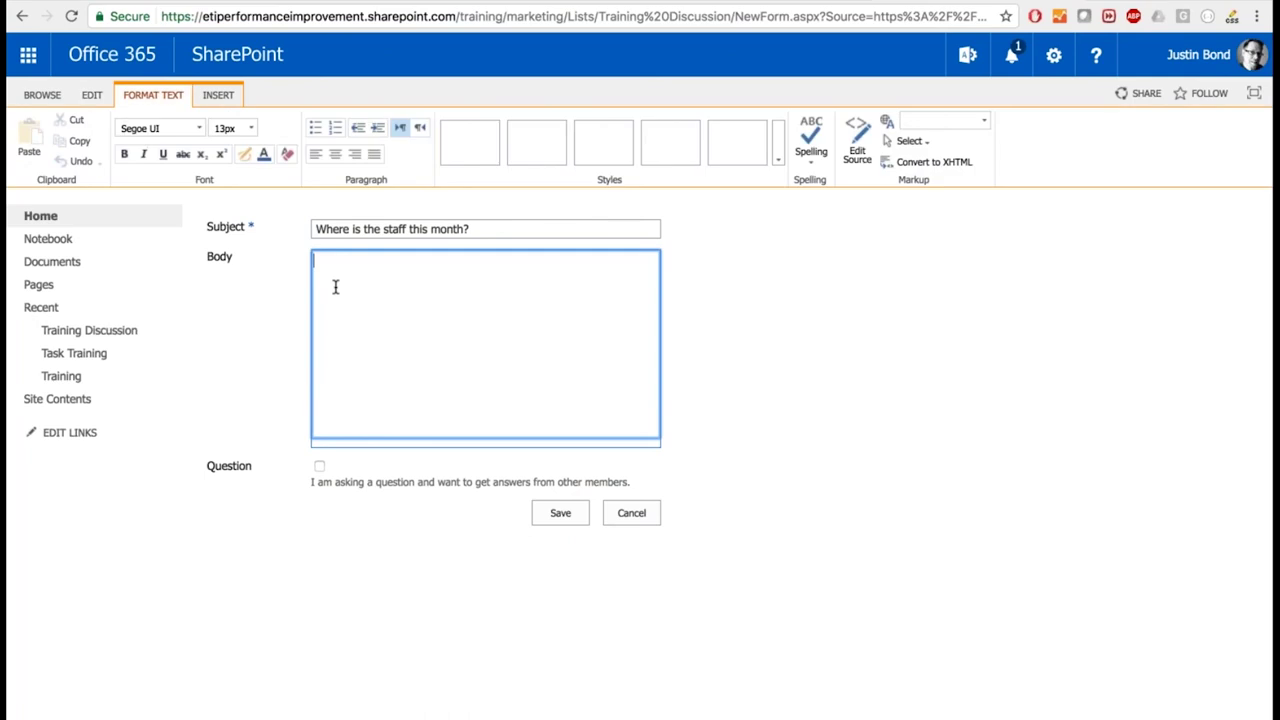
text(Pane)
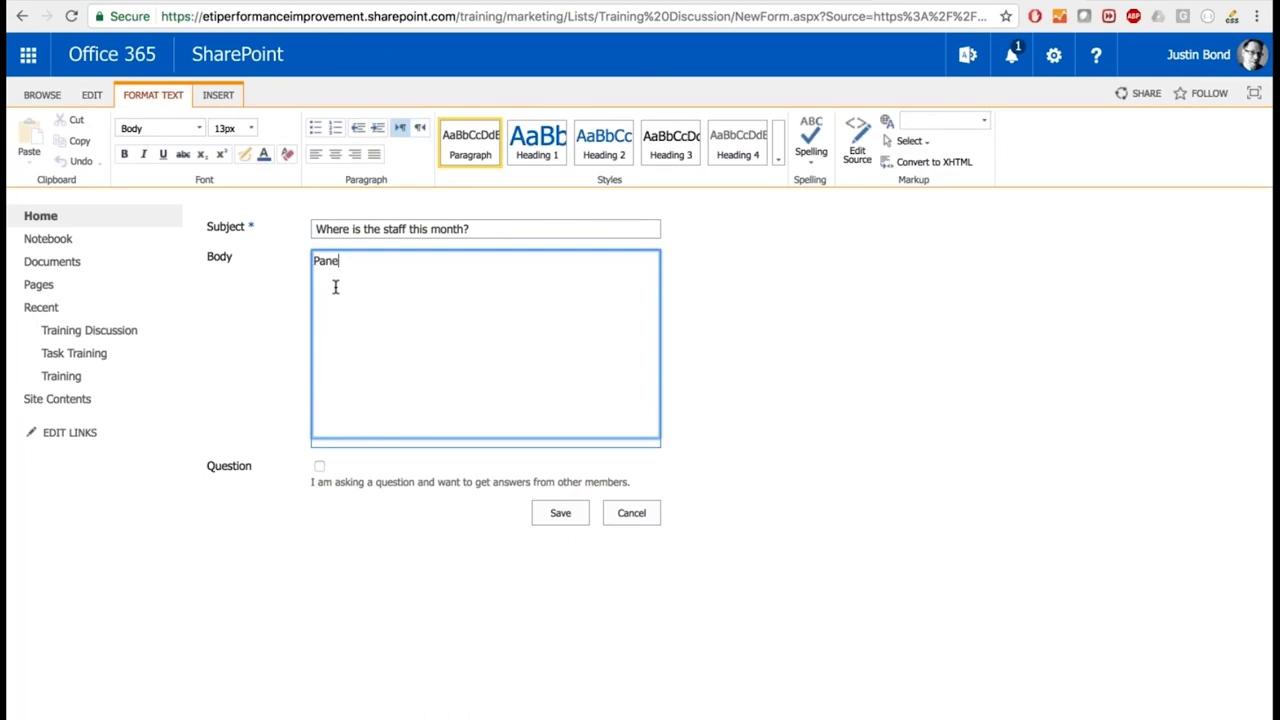
text(ra Bread at 2:30)
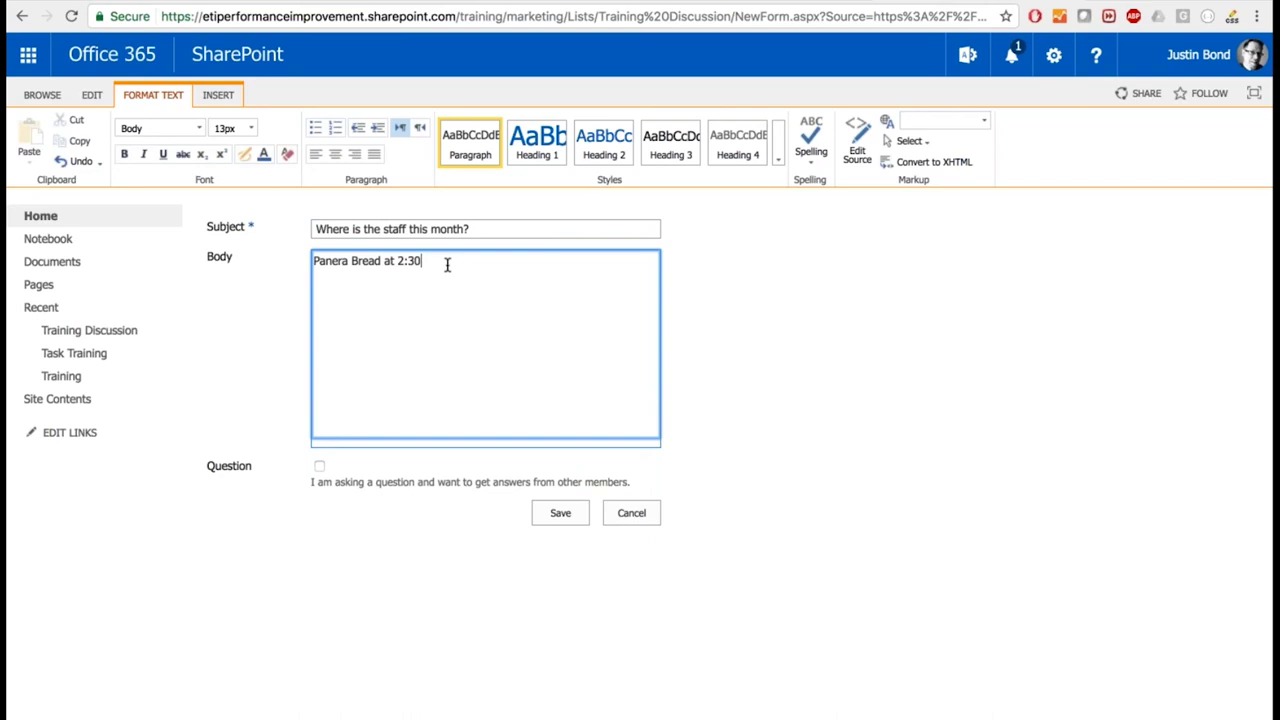
drag(449, 263, 280, 264)
key(BackSpace)
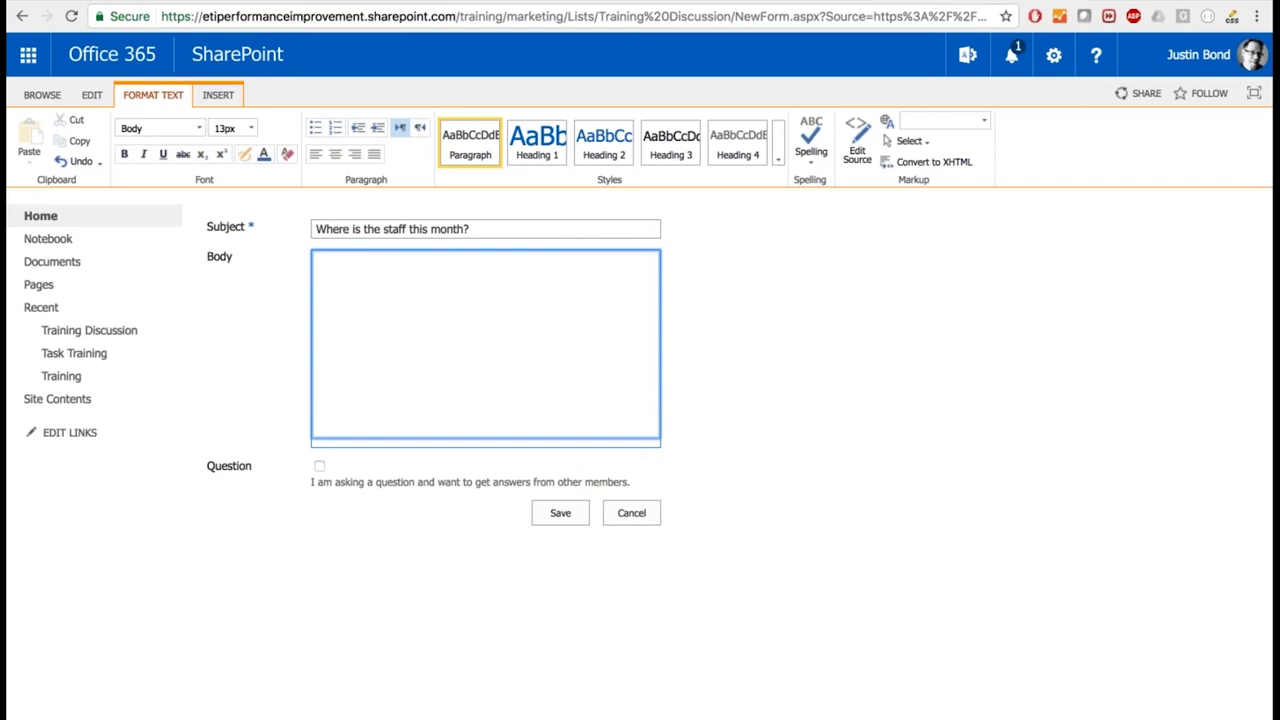
Mark the new discussion as a question for other members and save it.
click(318, 468)
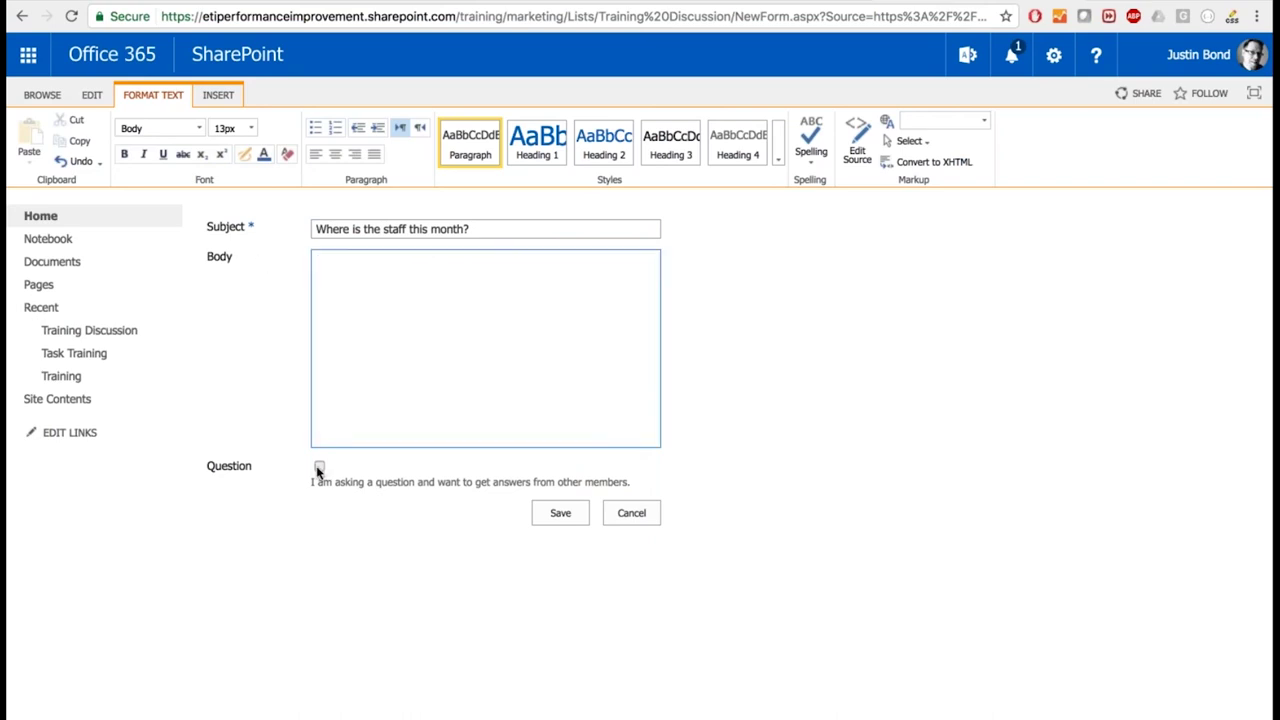
click(550, 513)
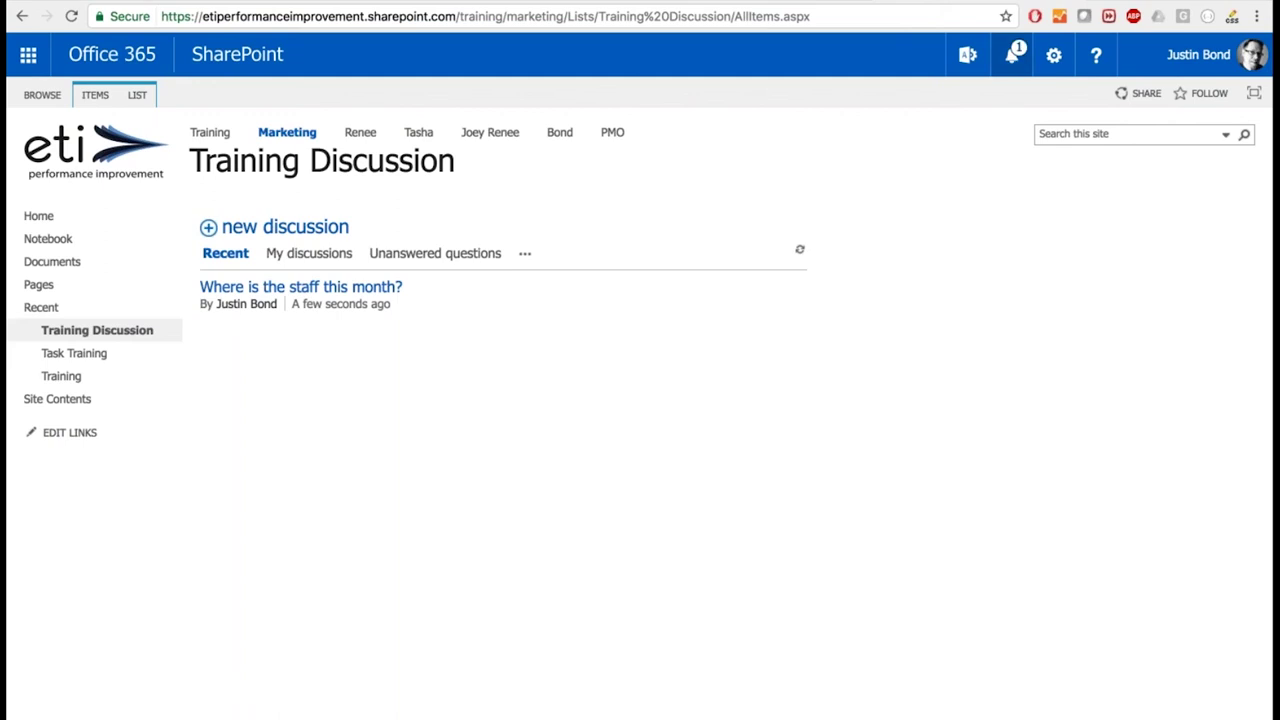
click(1054, 55)
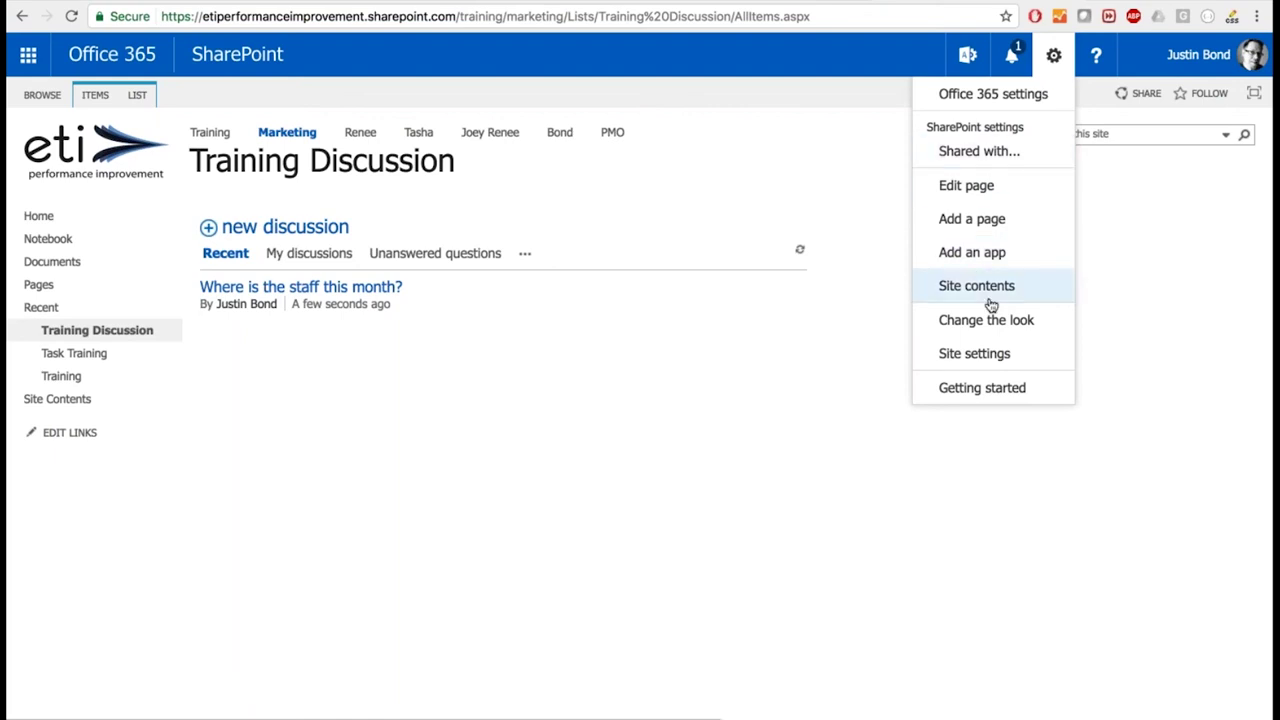
click(791, 330)
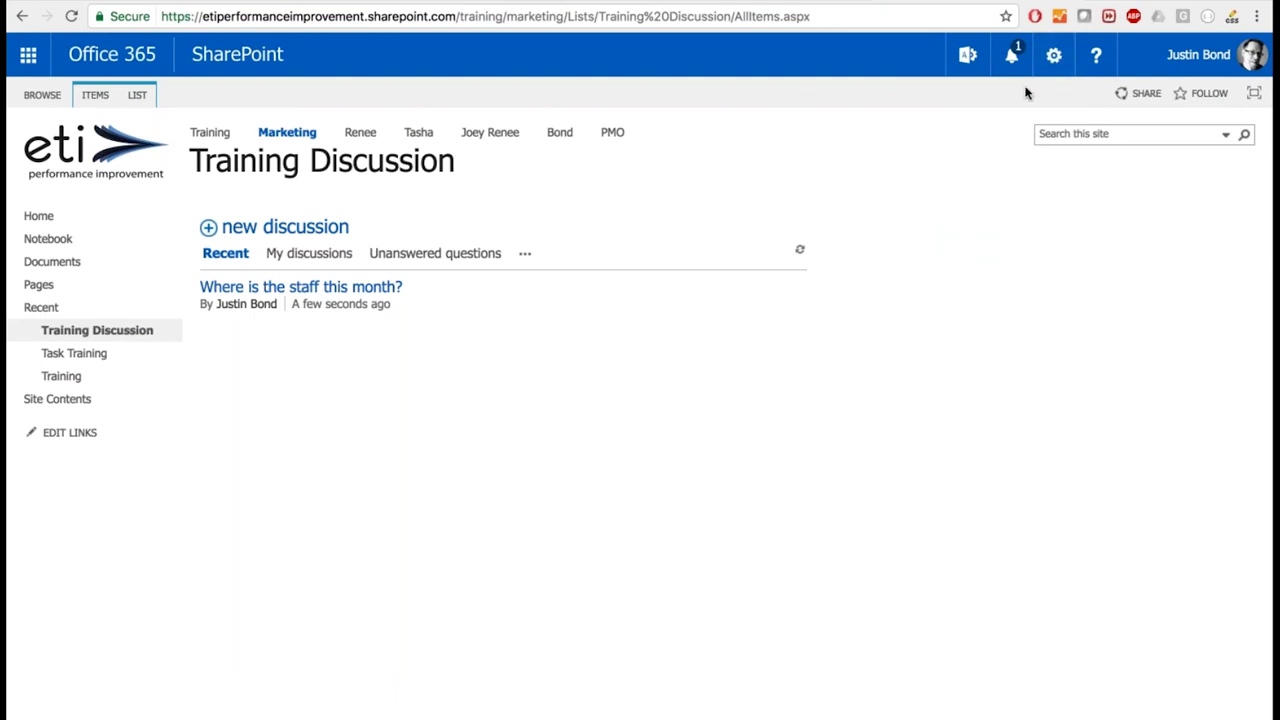
Create a new Excel workbook in the Marketing site's Documents library.
click(55, 263)
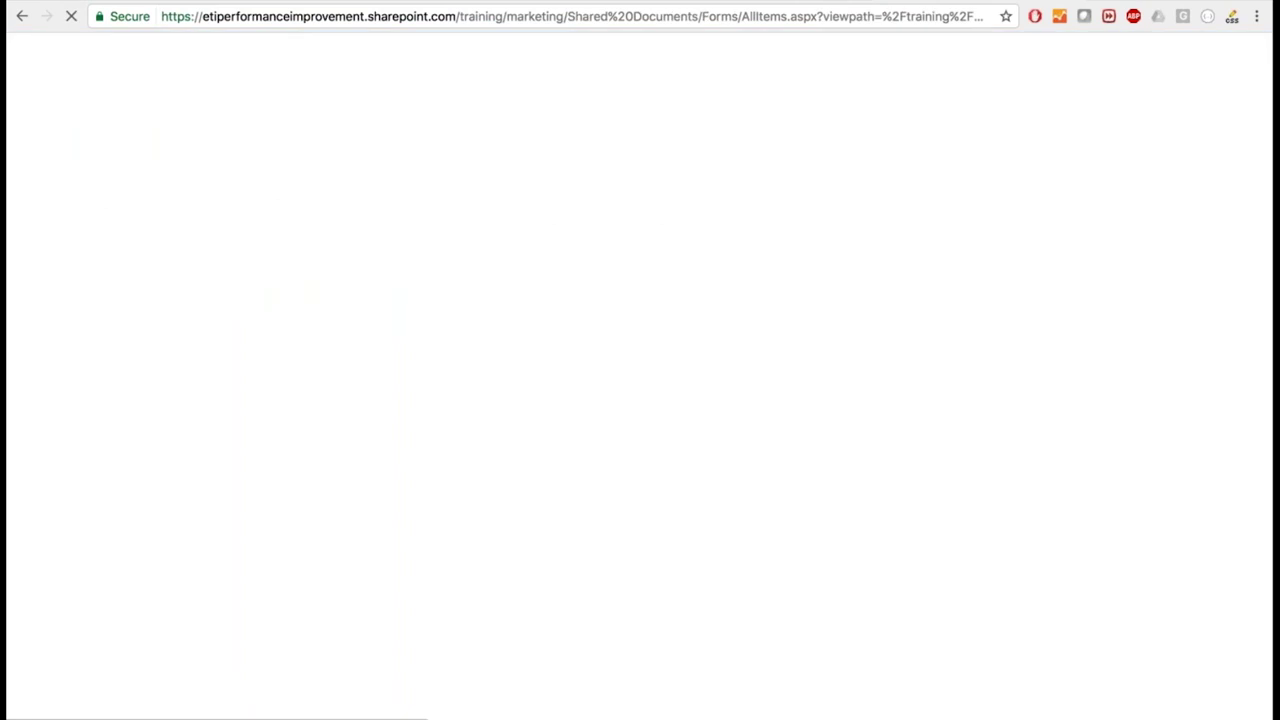
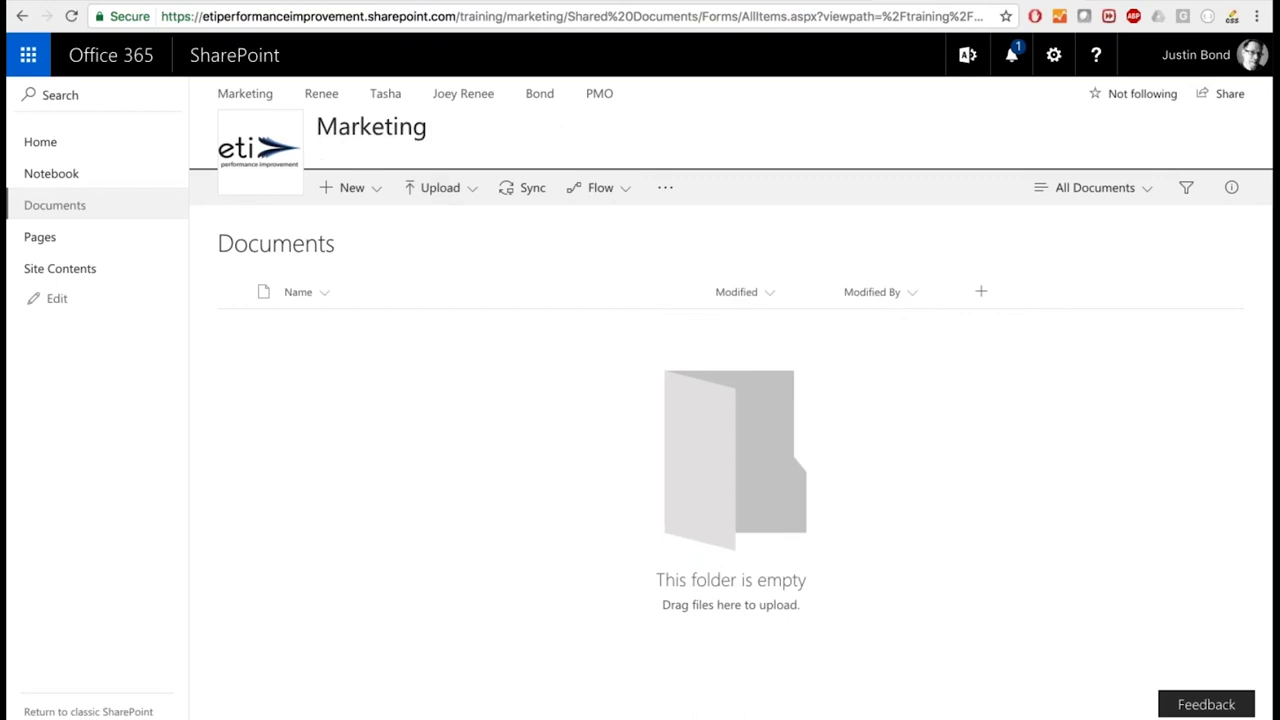
click(372, 193)
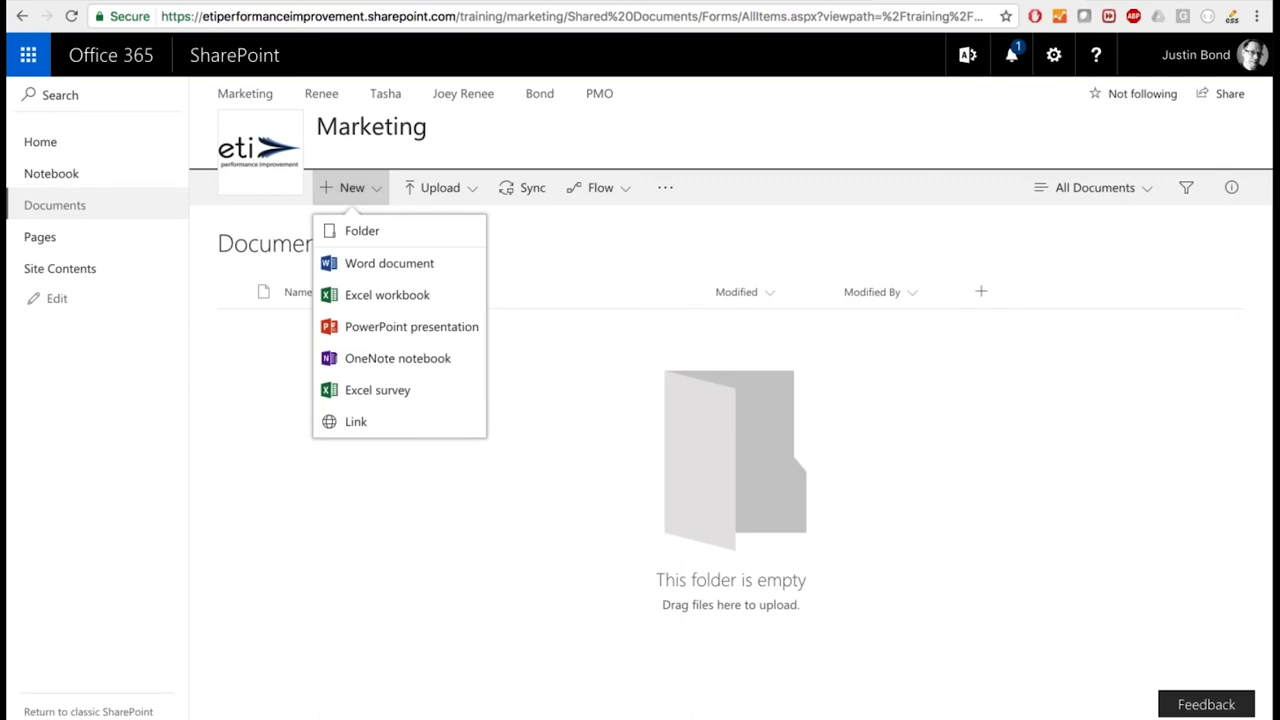
click(357, 299)
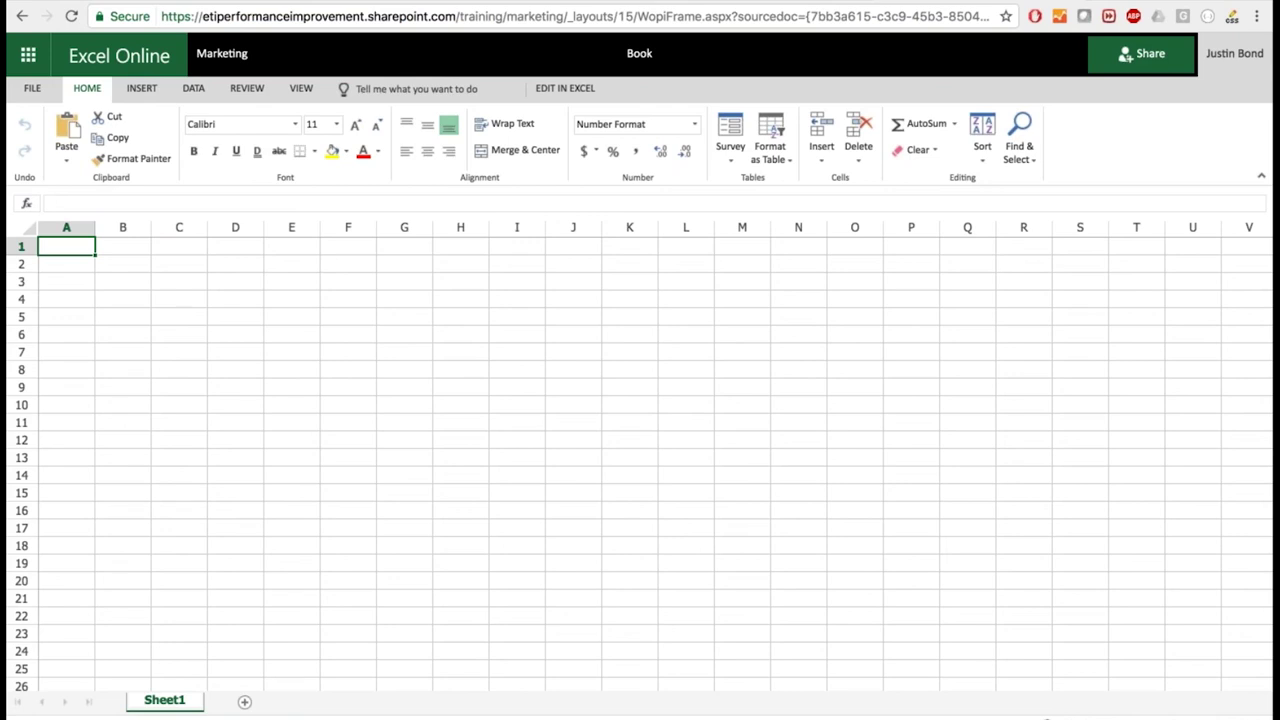
Enter Jan in cell A1 and fill the month series down to Sep in A9.
text(Jan)
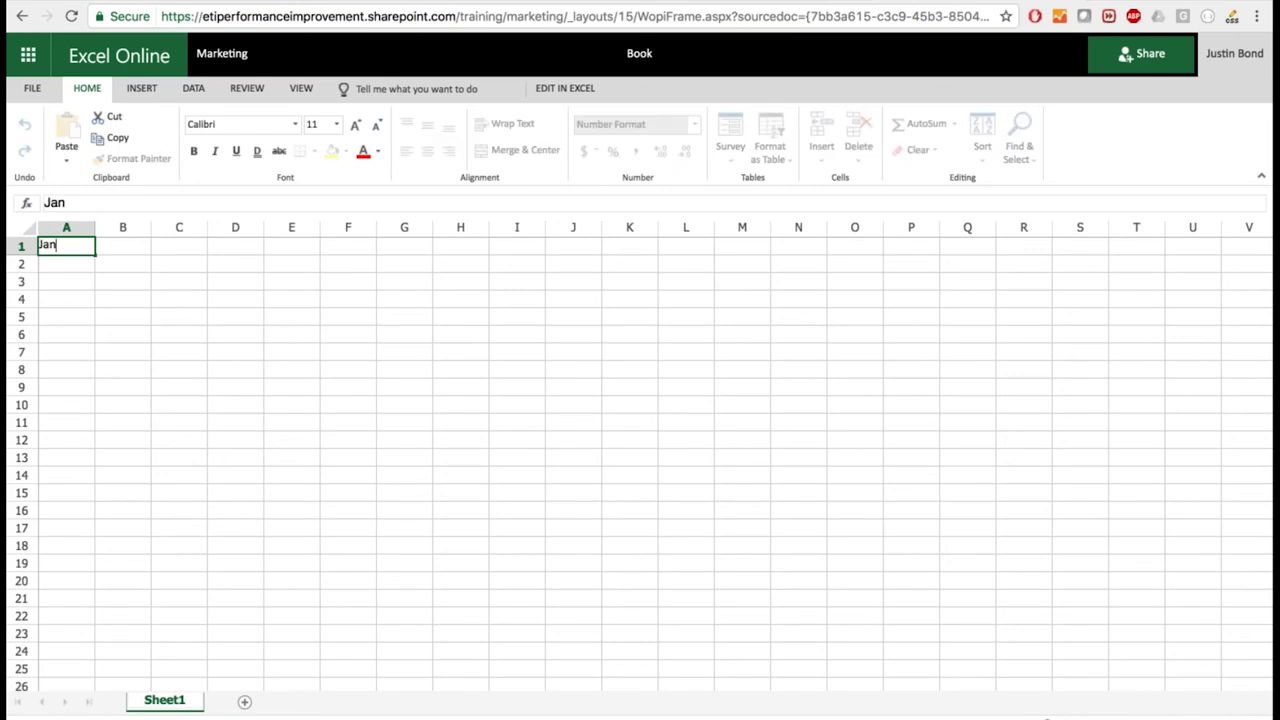
key(Return)
click(93, 252)
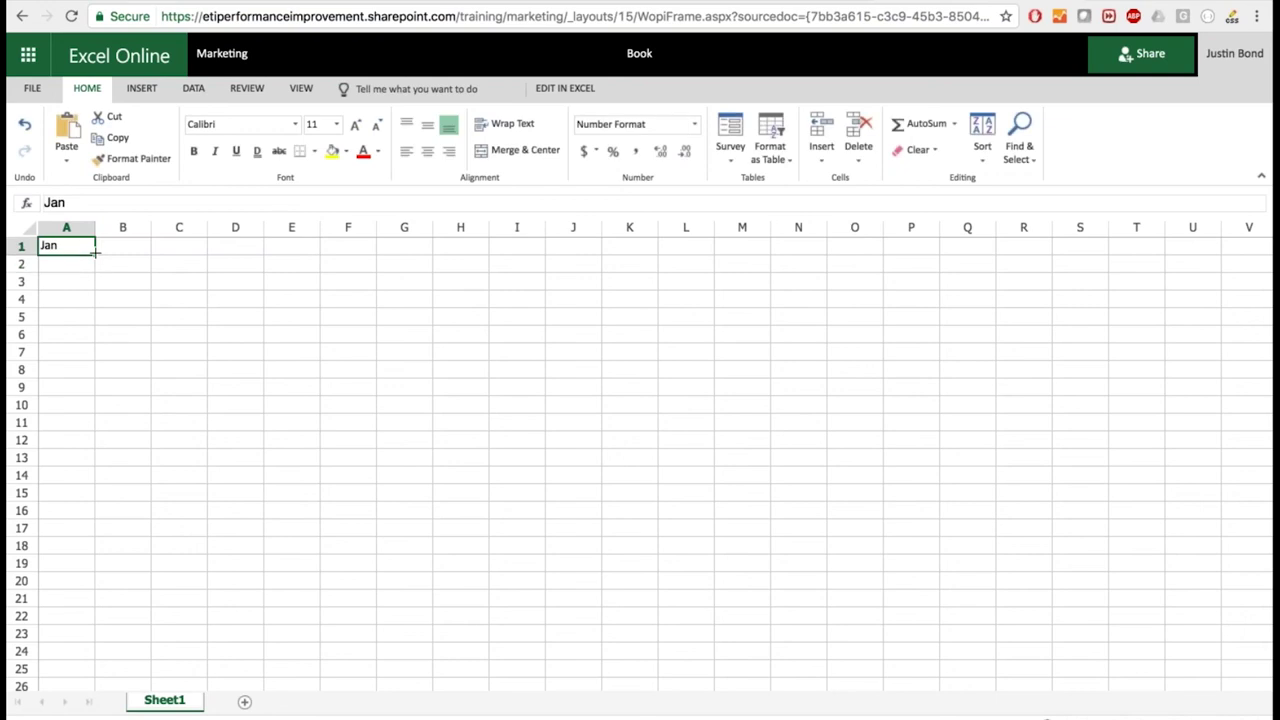
drag(93, 252, 92, 388)
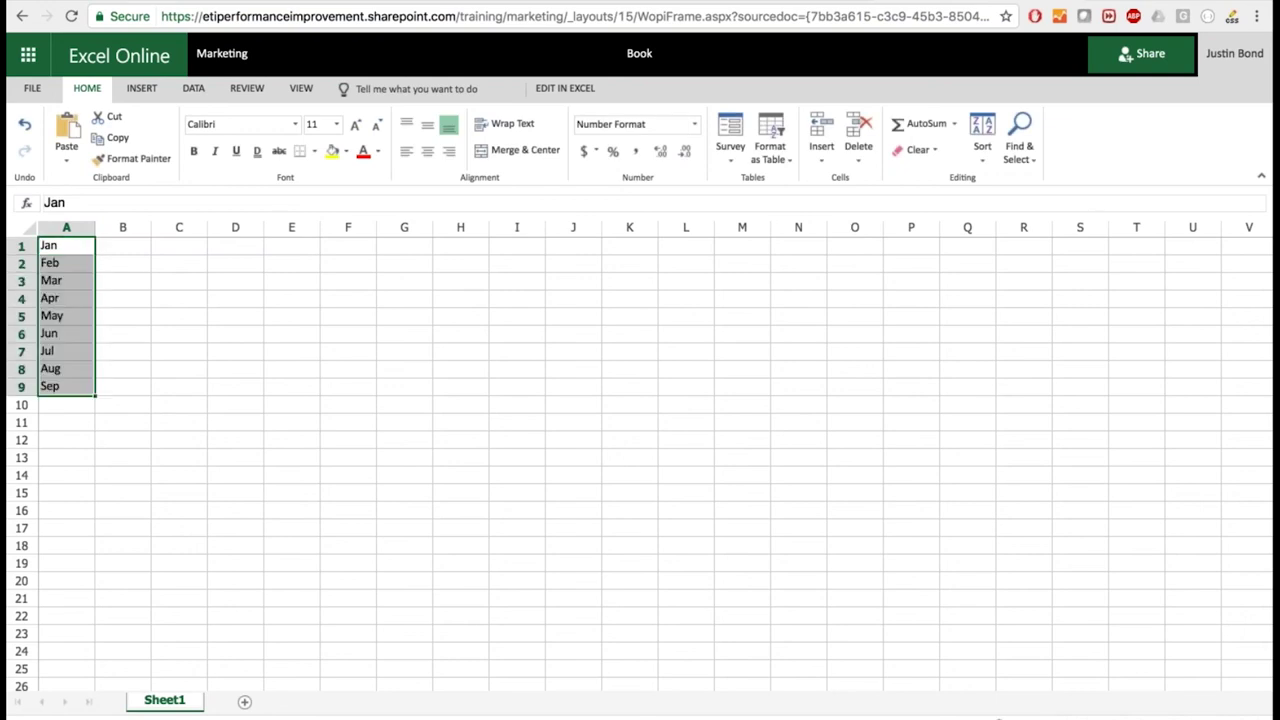
Enter 1 in cell B1 and fill it down through B9, alongside the months.
click(123, 250)
text(1)
click(123, 298)
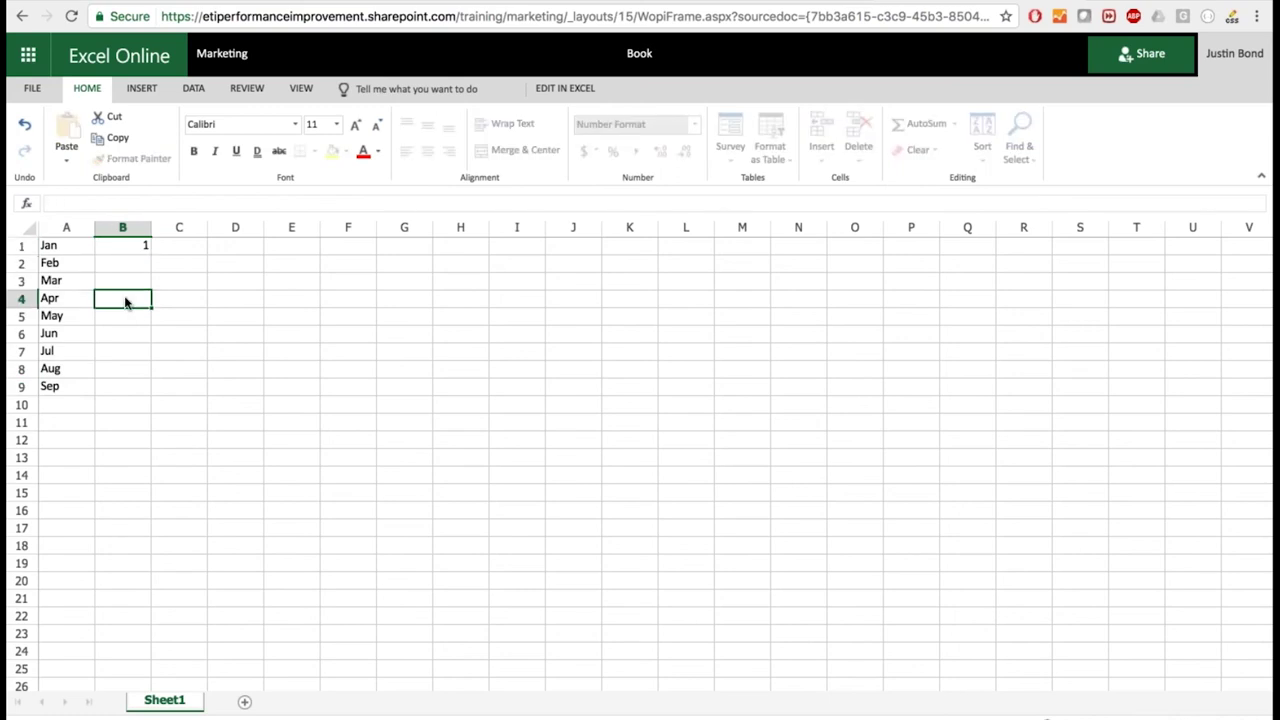
drag(137, 248, 180, 248)
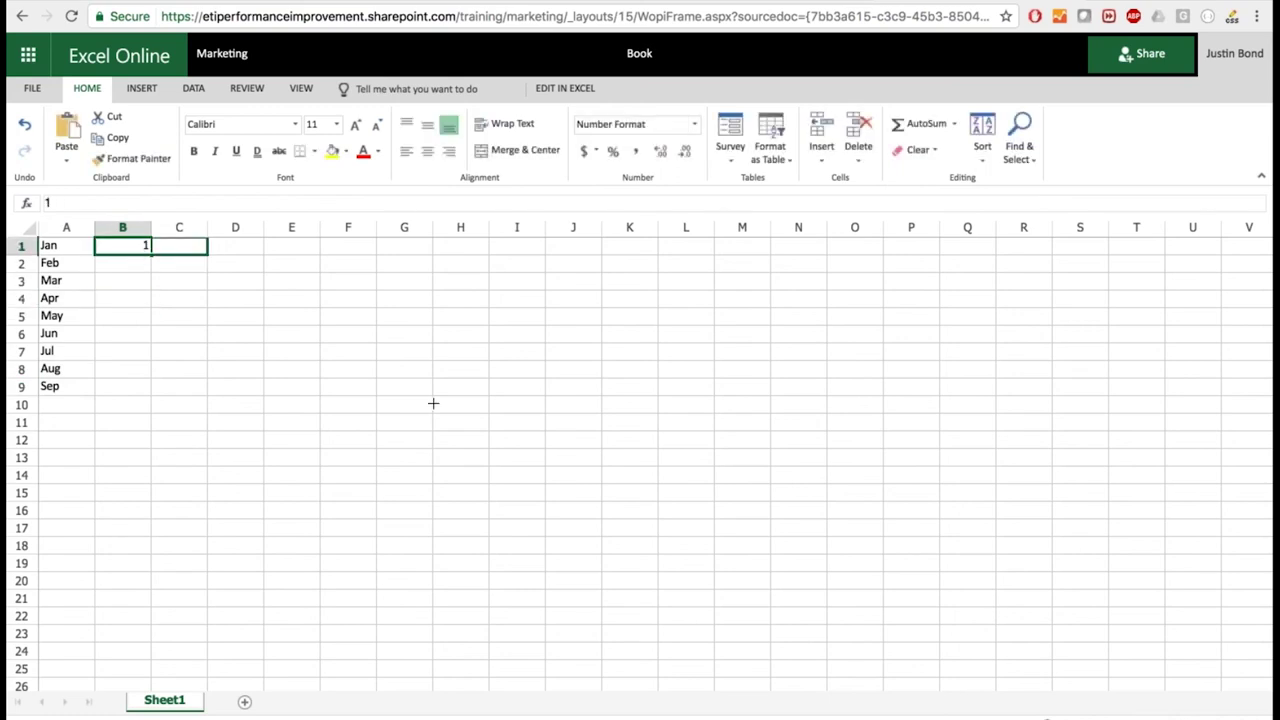
drag(433, 403, 403, 383)
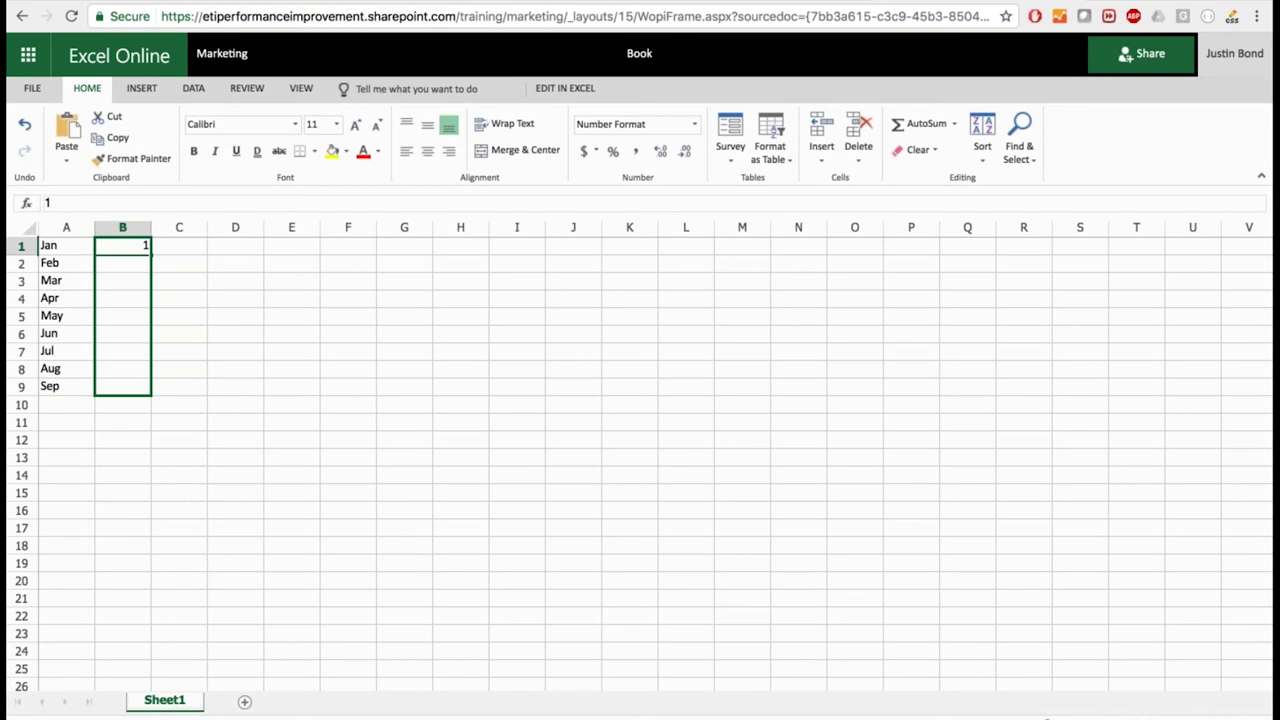
drag(151, 395, 151, 395)
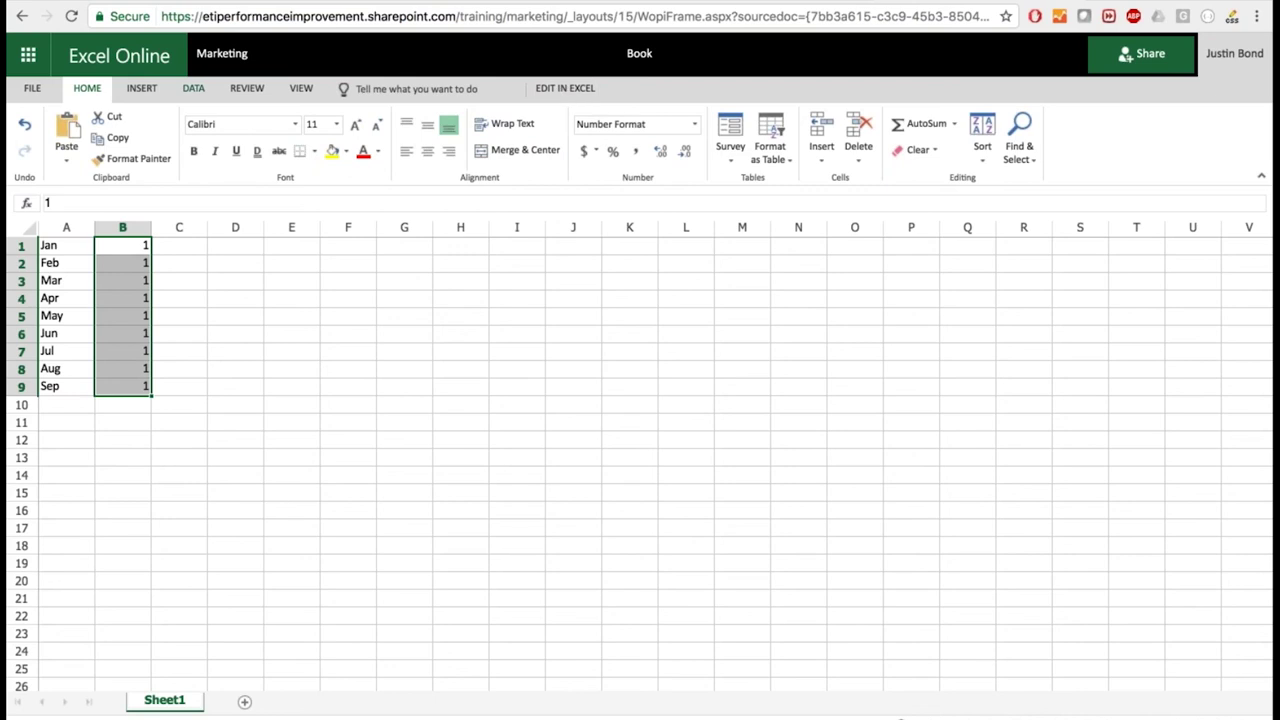
Examine the workbook's file commands and recent documents, and return to the sheet.
click(41, 92)
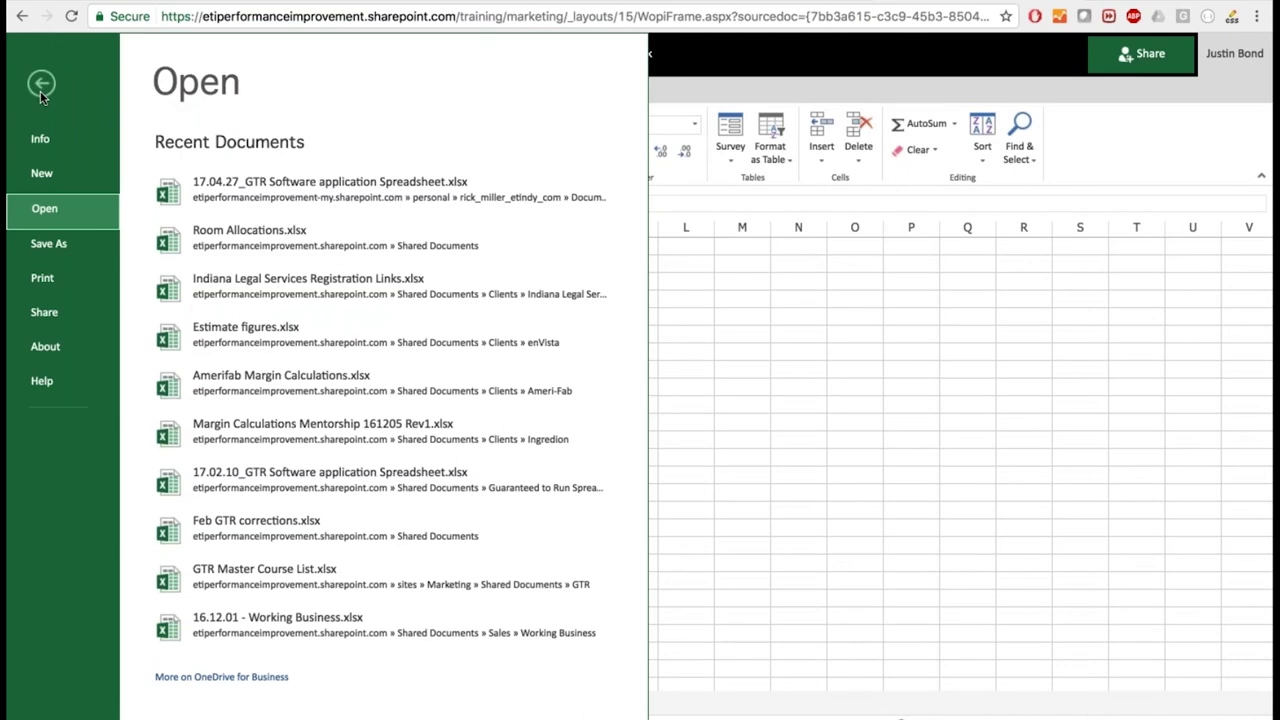
click(46, 205)
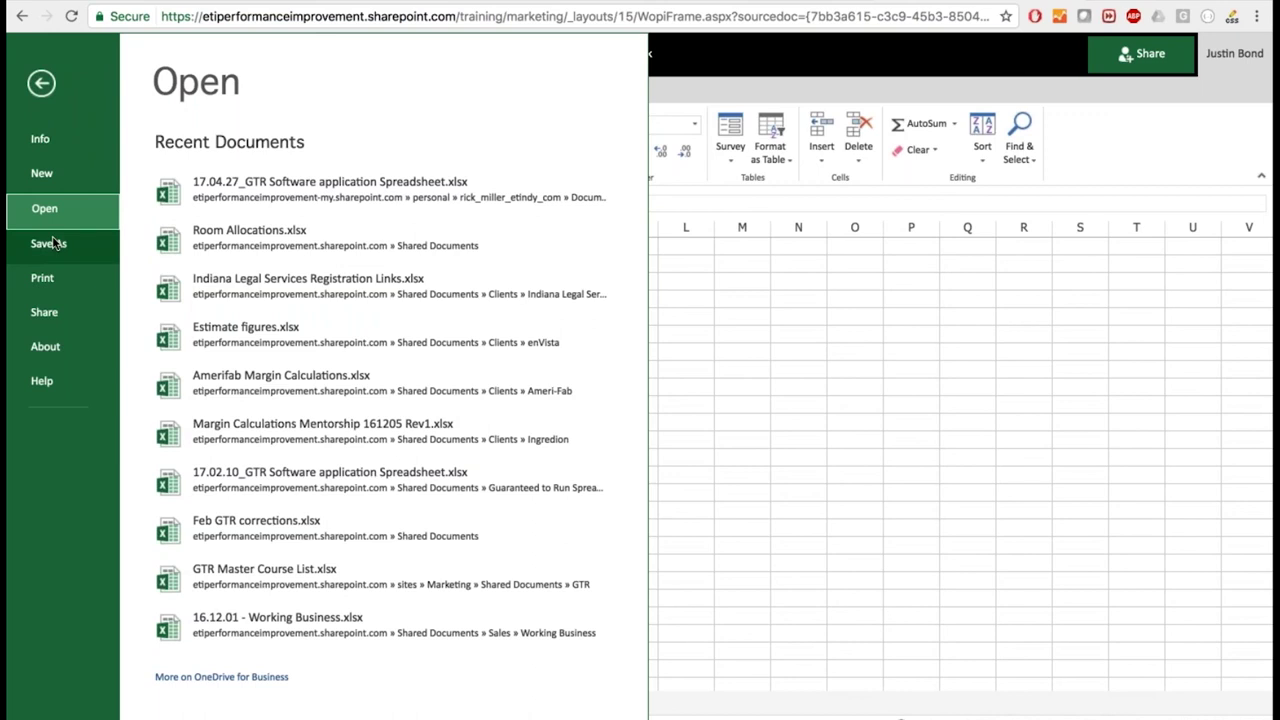
click(33, 92)
click(177, 315)
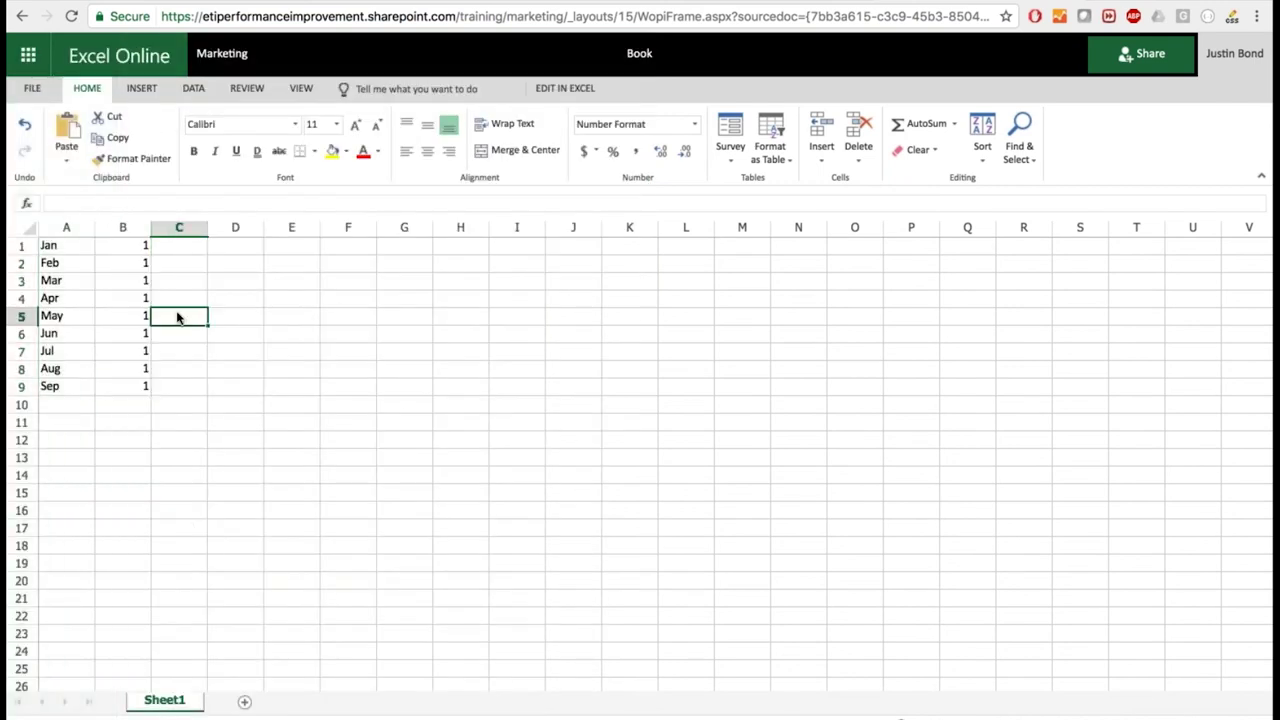
Enter 2 in cell C1, beside the Jan row's existing value.
click(182, 249)
text(2)
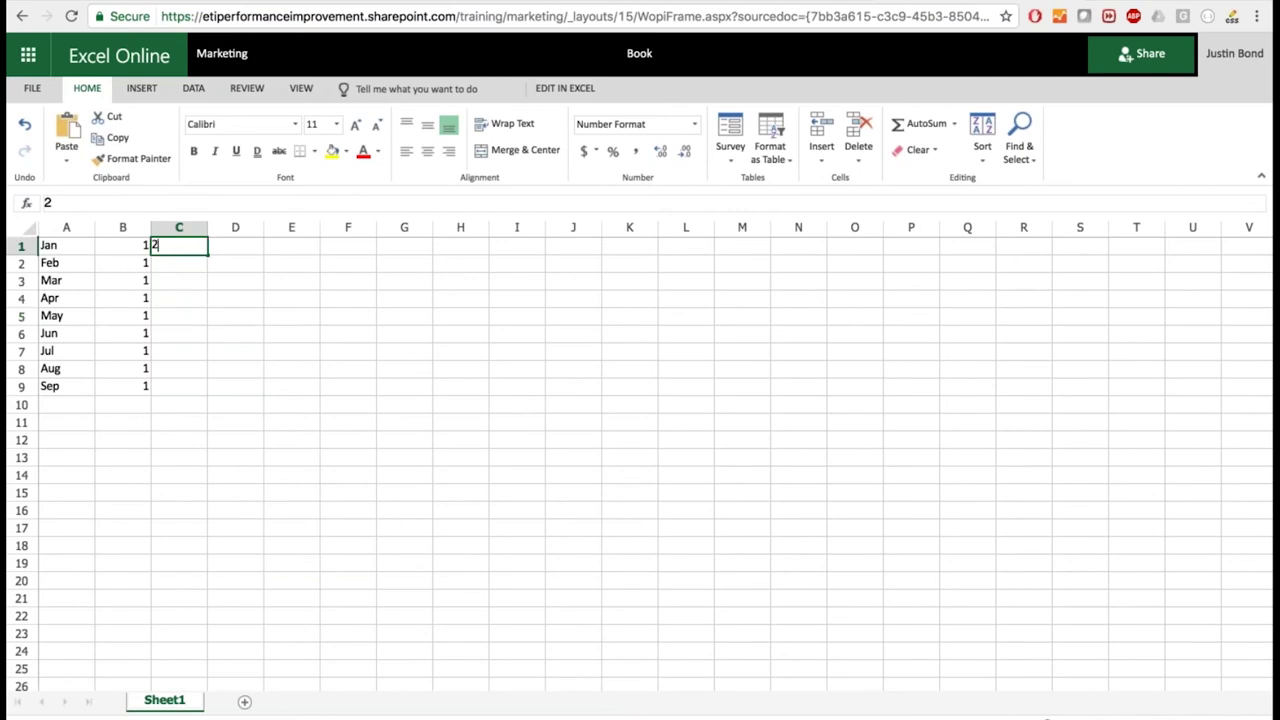
click(183, 266)
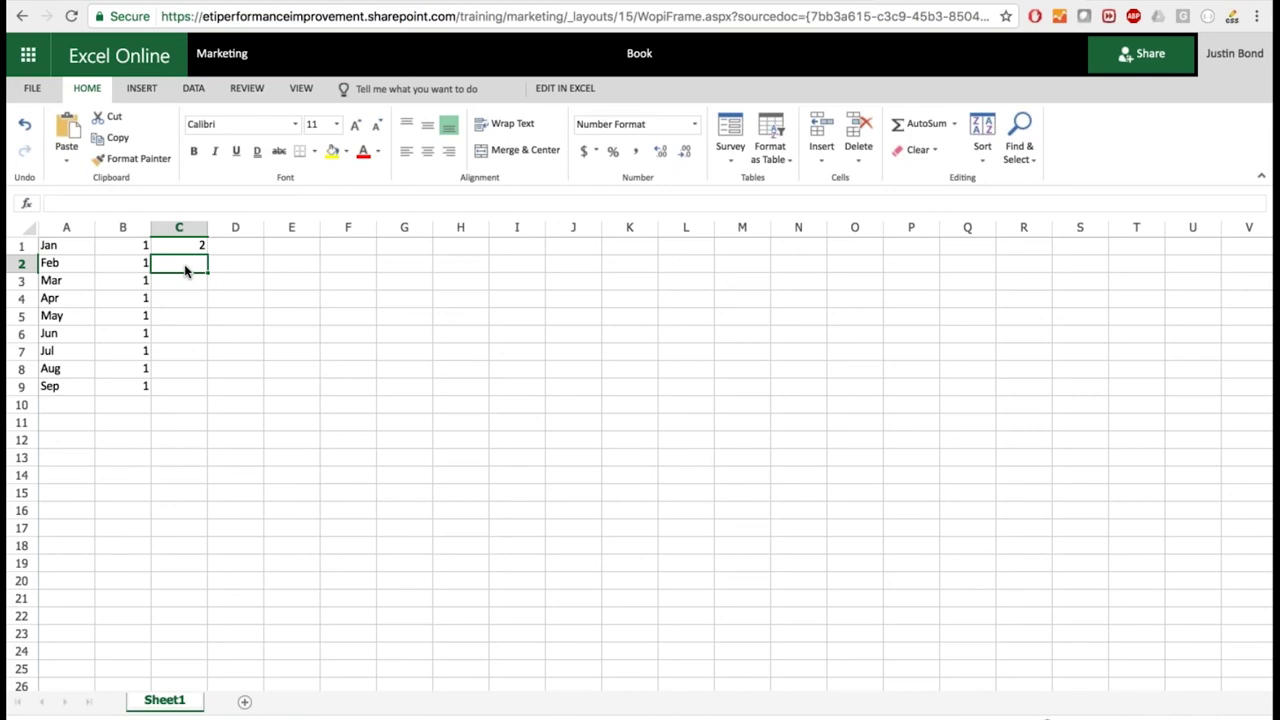
click(305, 284)
click(244, 390)
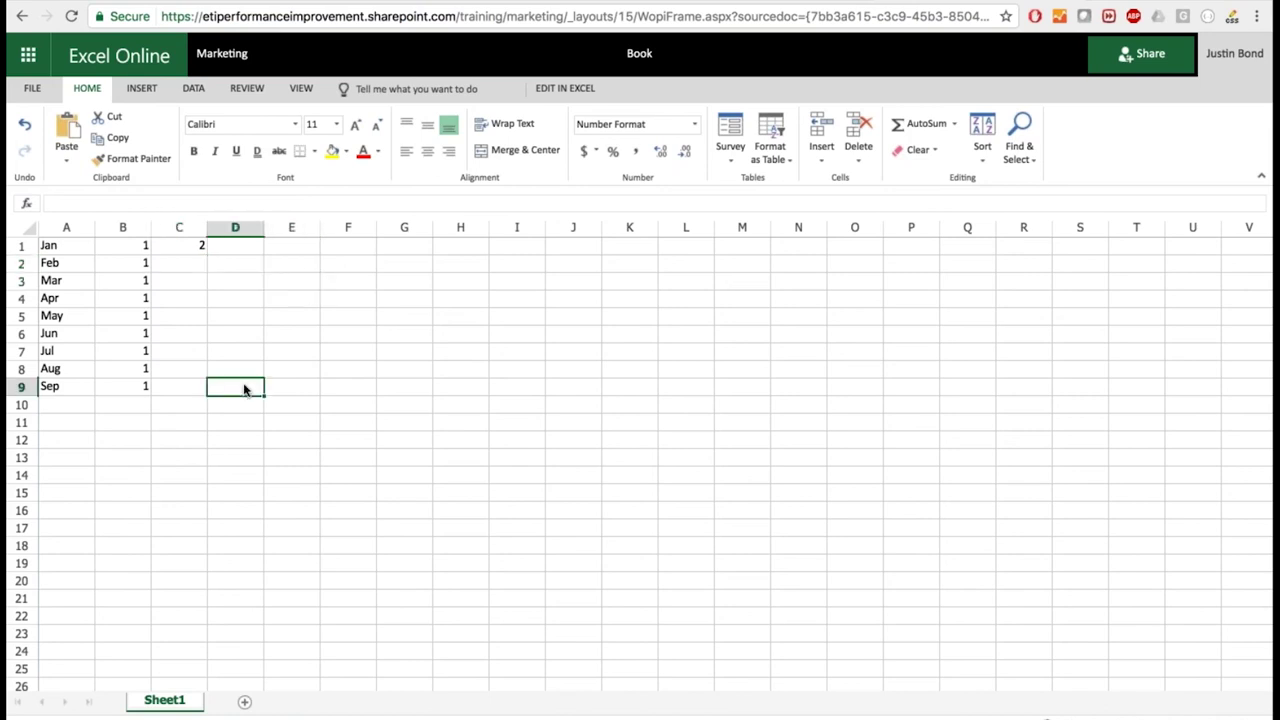
click(348, 298)
click(453, 338)
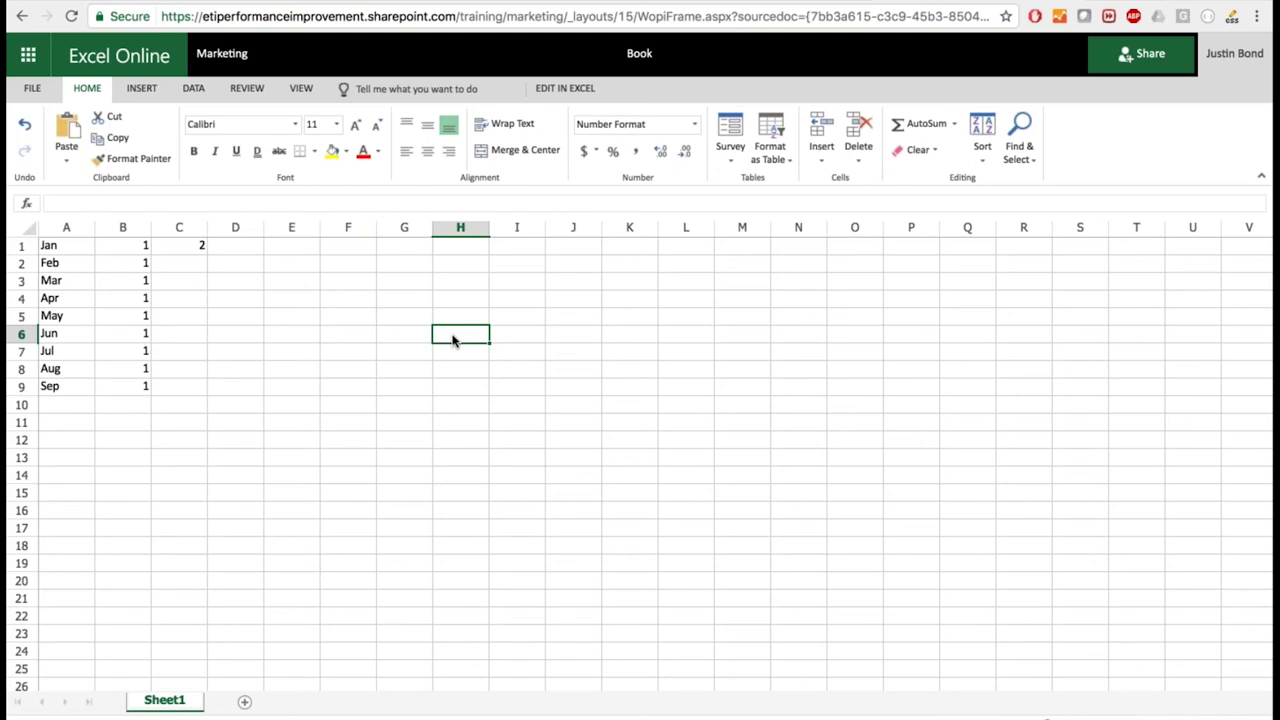
click(251, 319)
click(355, 303)
click(235, 440)
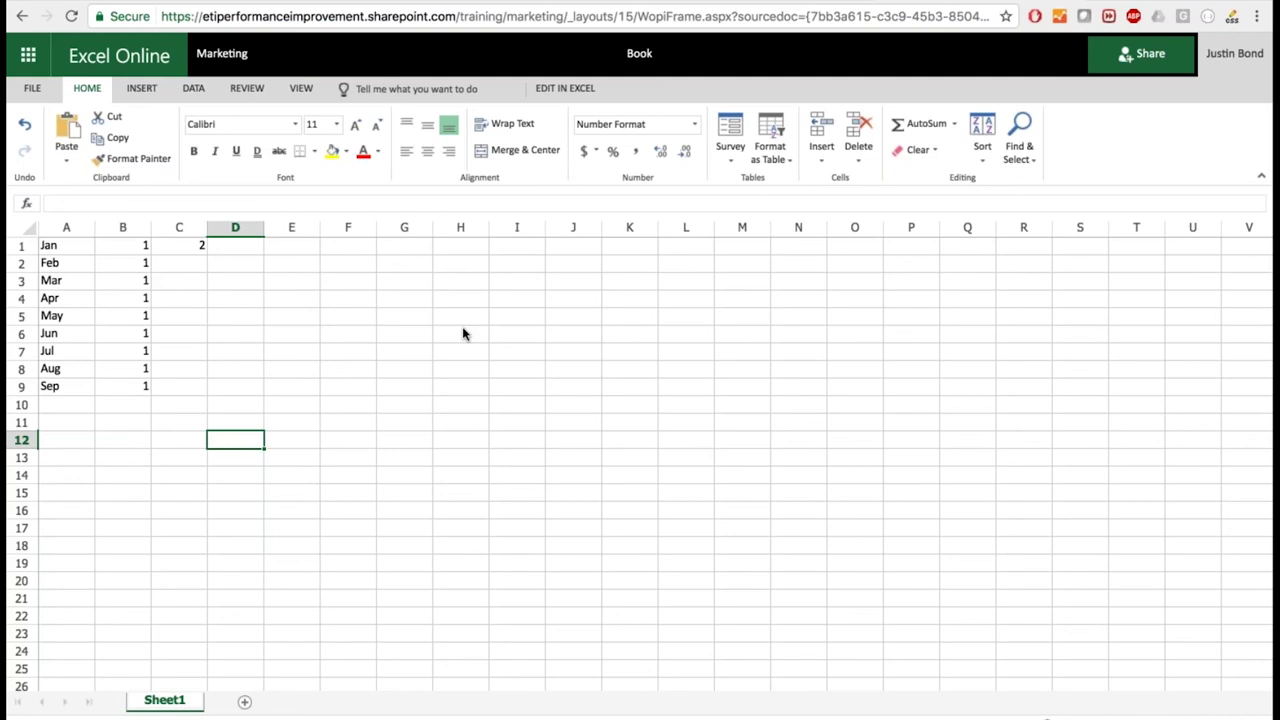
drag(463, 250, 460, 402)
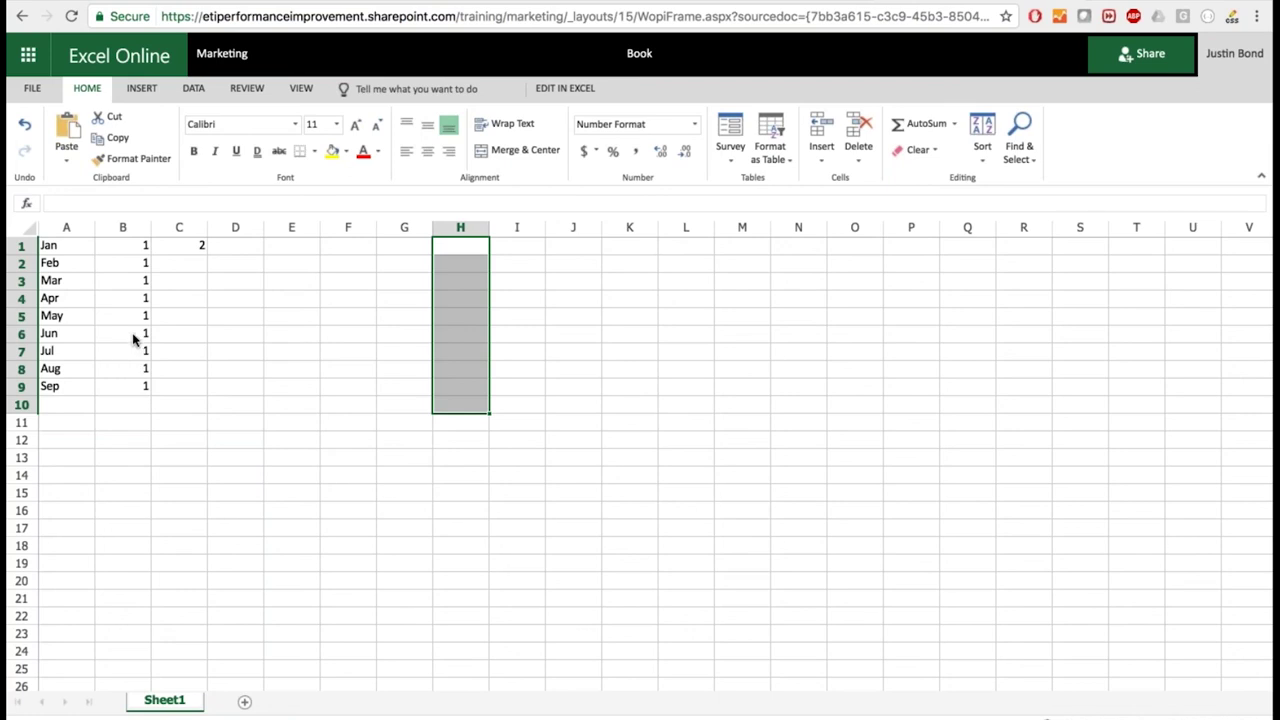
drag(134, 337, 133, 386)
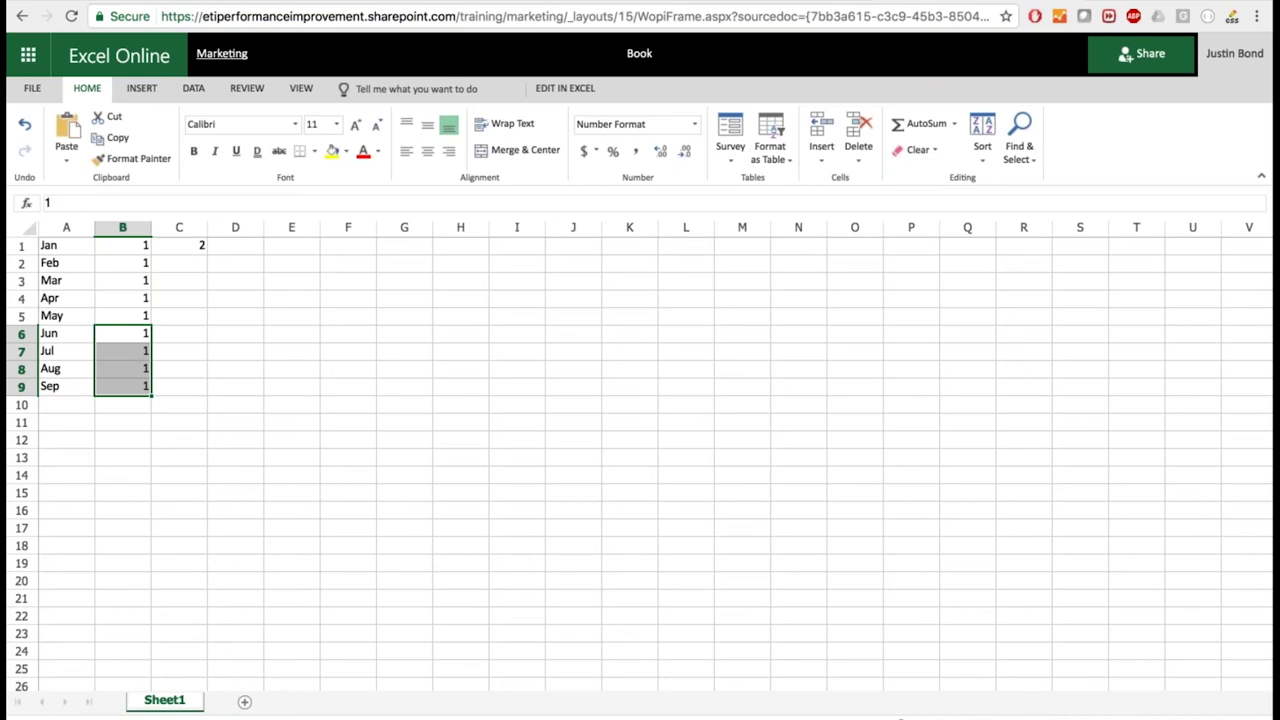
Return from the workbook to the Marketing site's Documents library and examine its options for new items and flows.
click(222, 58)
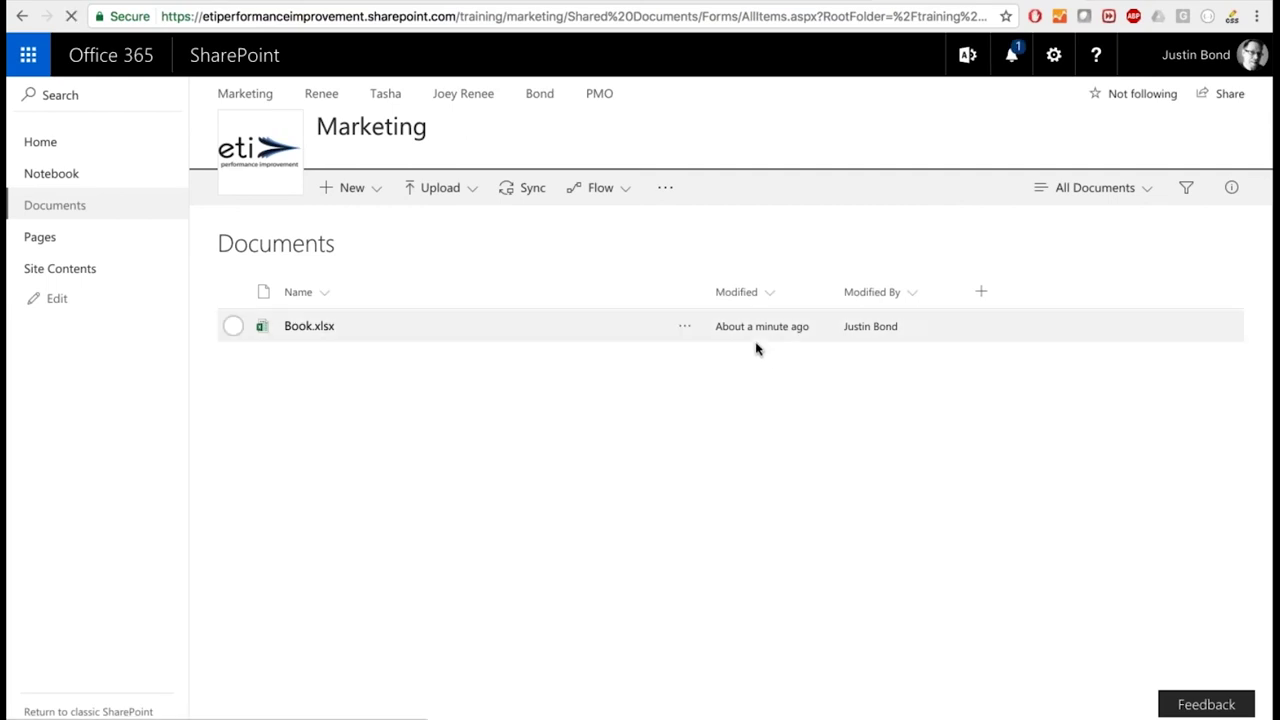
mouse_move(871, 328)
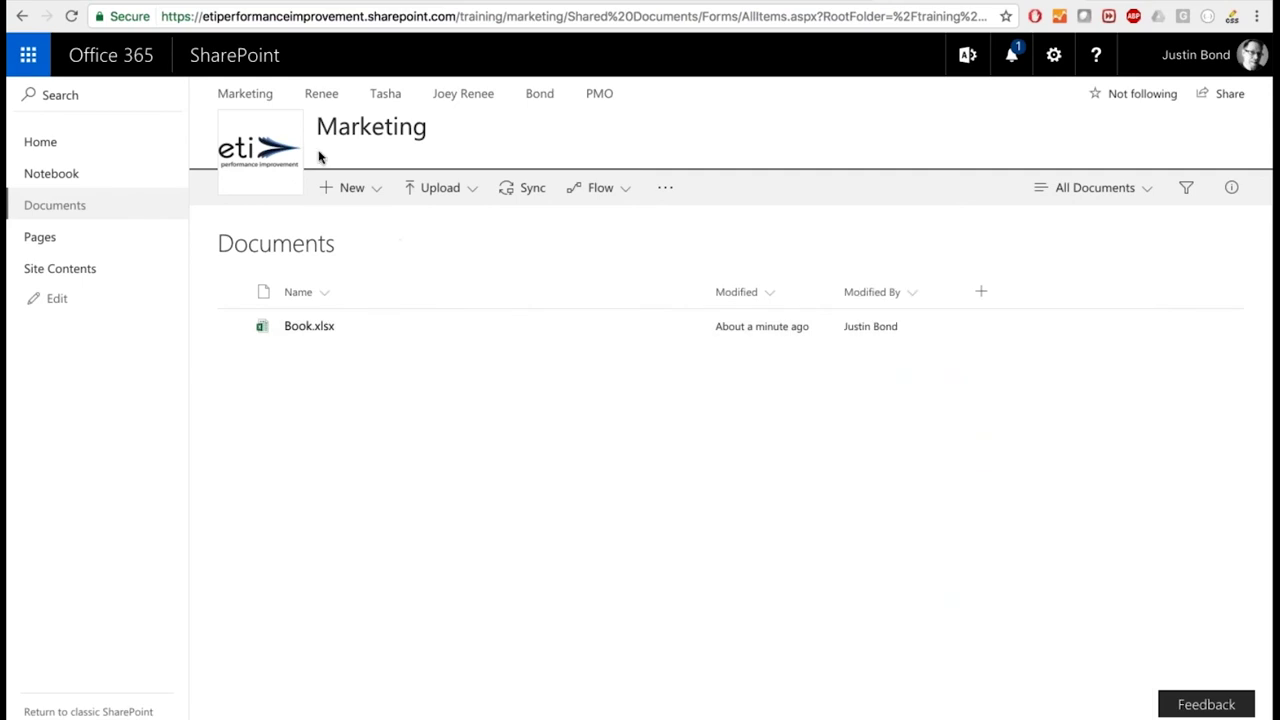
click(348, 191)
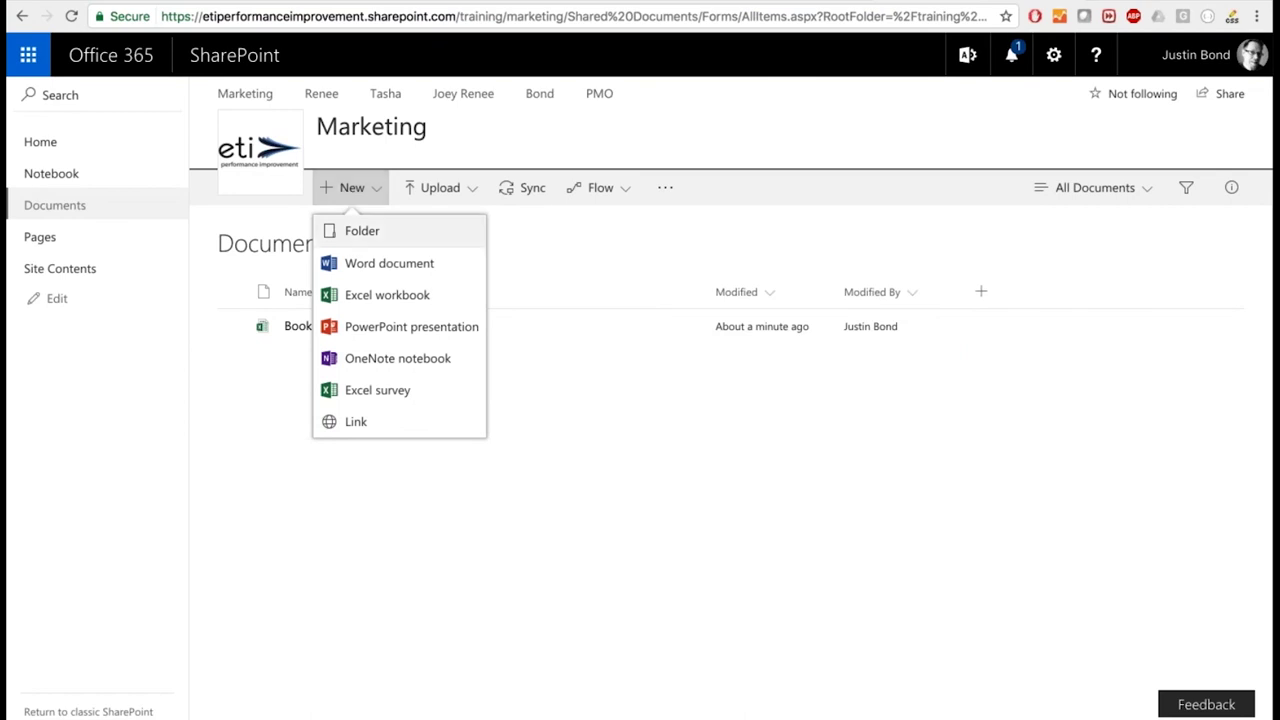
click(289, 380)
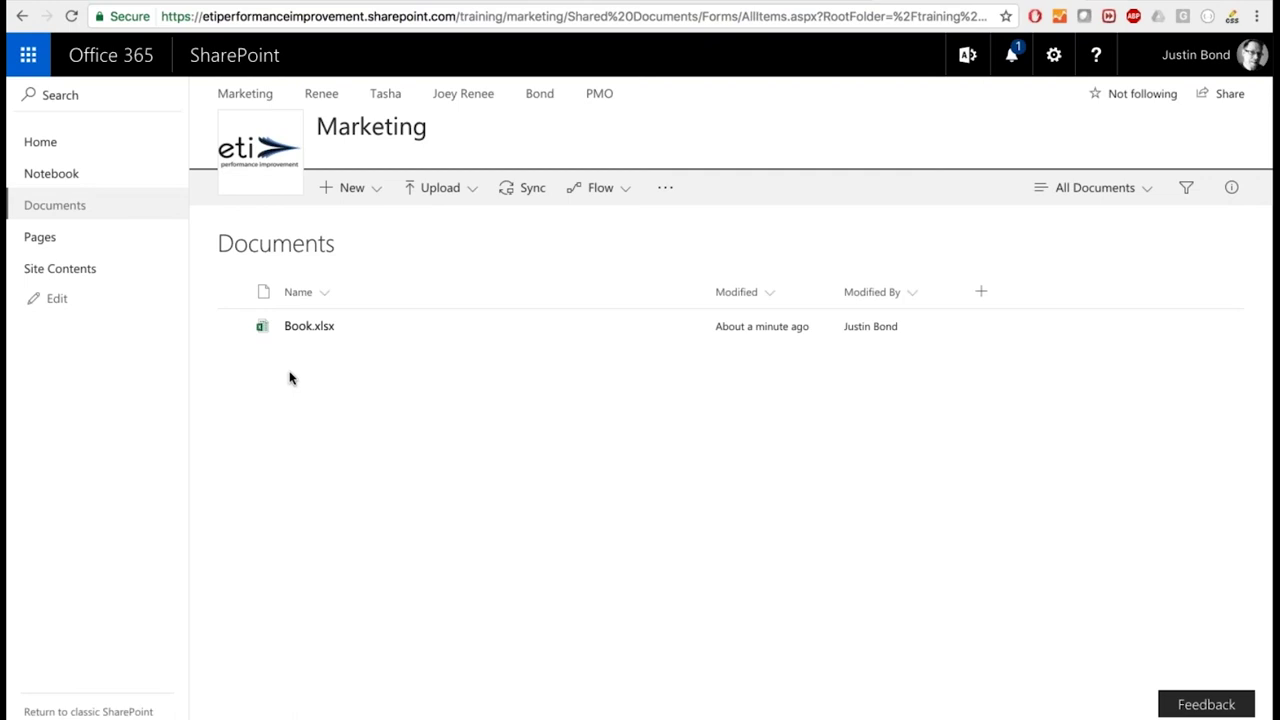
click(329, 331)
click(524, 191)
click(622, 196)
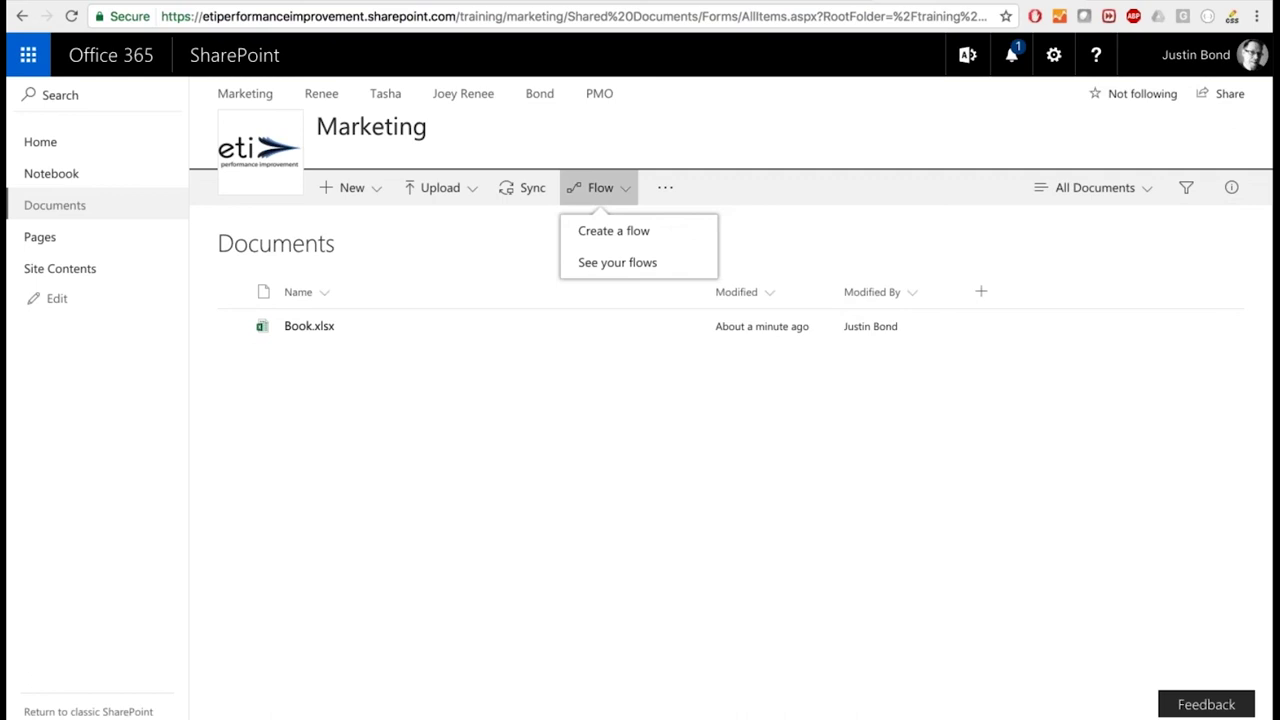
click(635, 150)
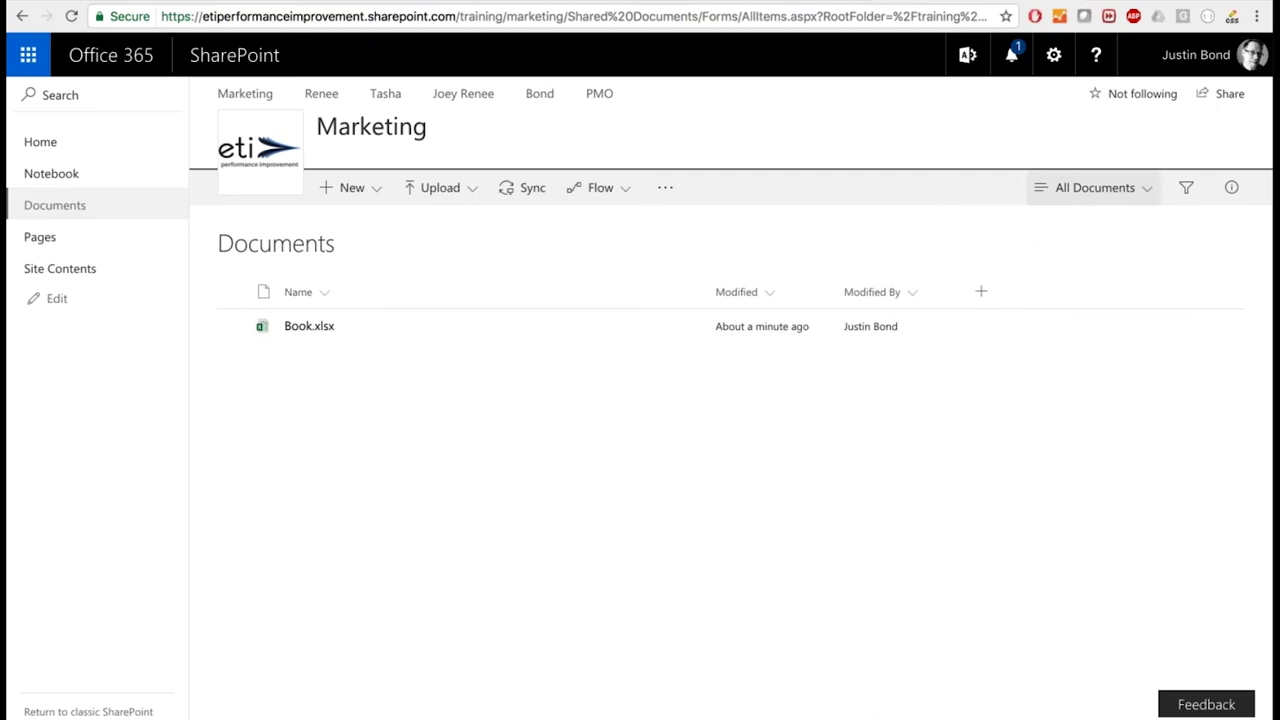
Switch the Documents library's layout to Tiles.
click(1131, 192)
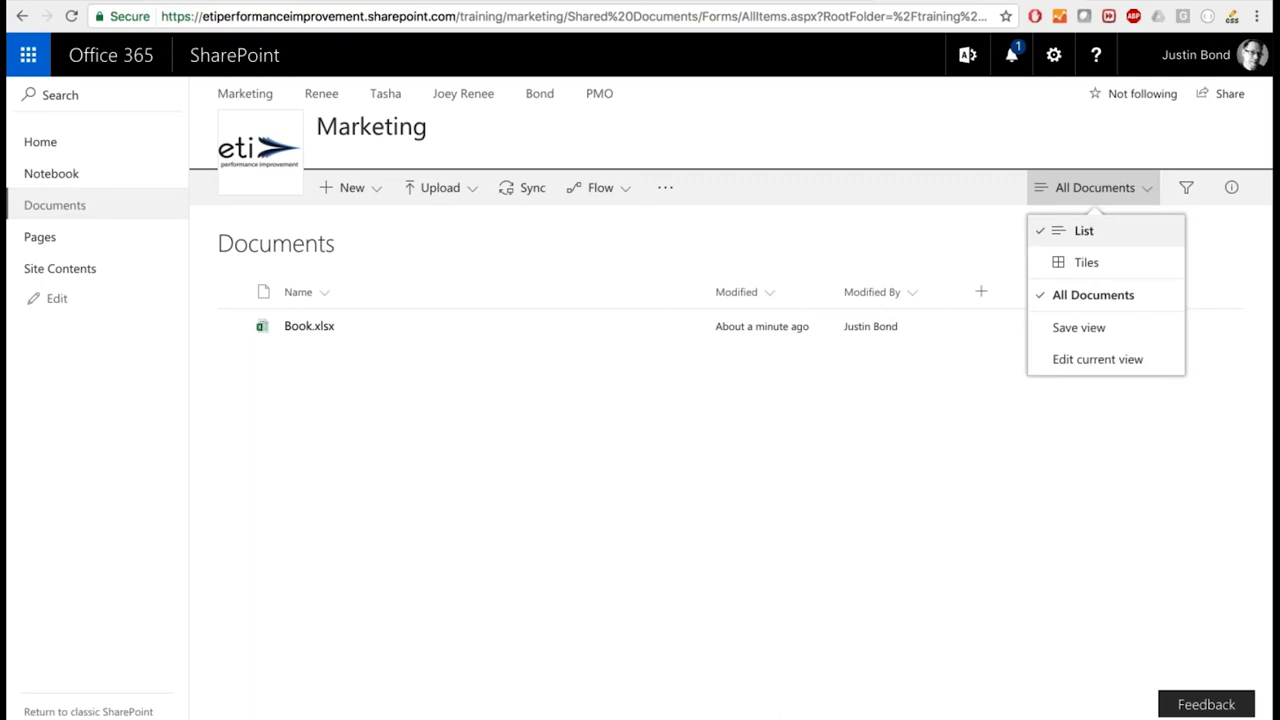
click(1120, 271)
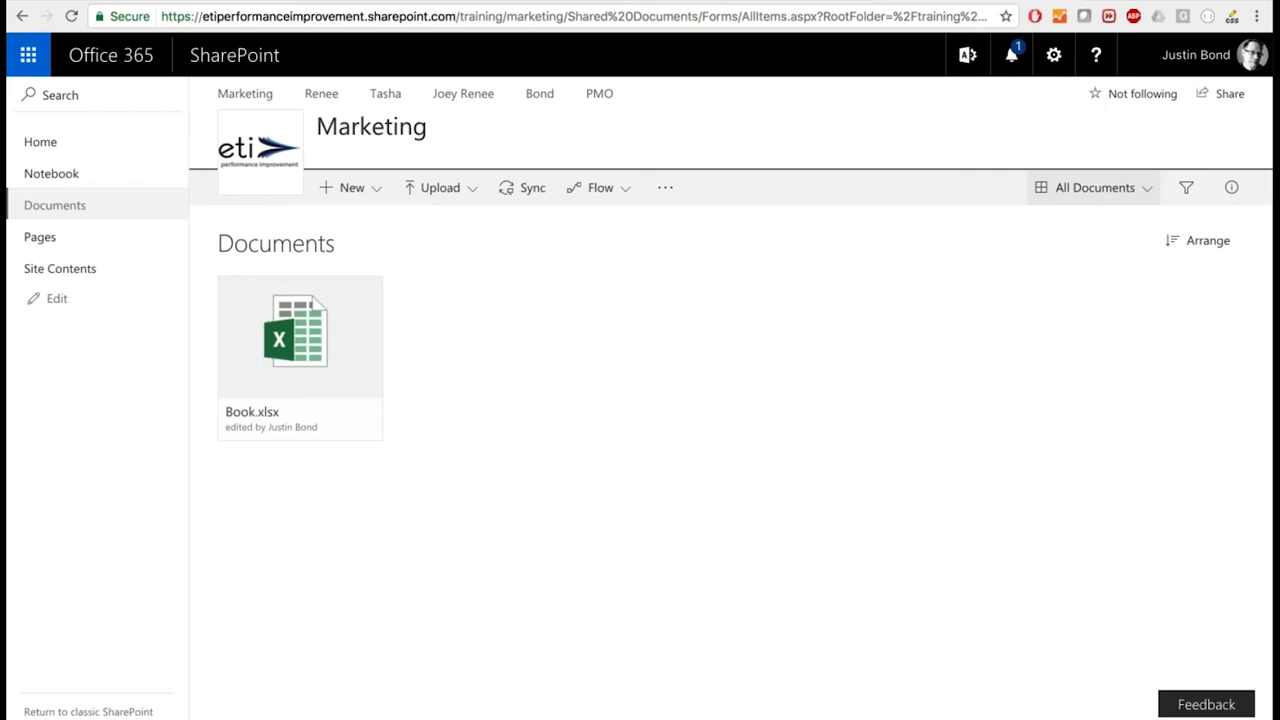
Edit the current All Documents view to display the File Size and Version columns.
click(1095, 187)
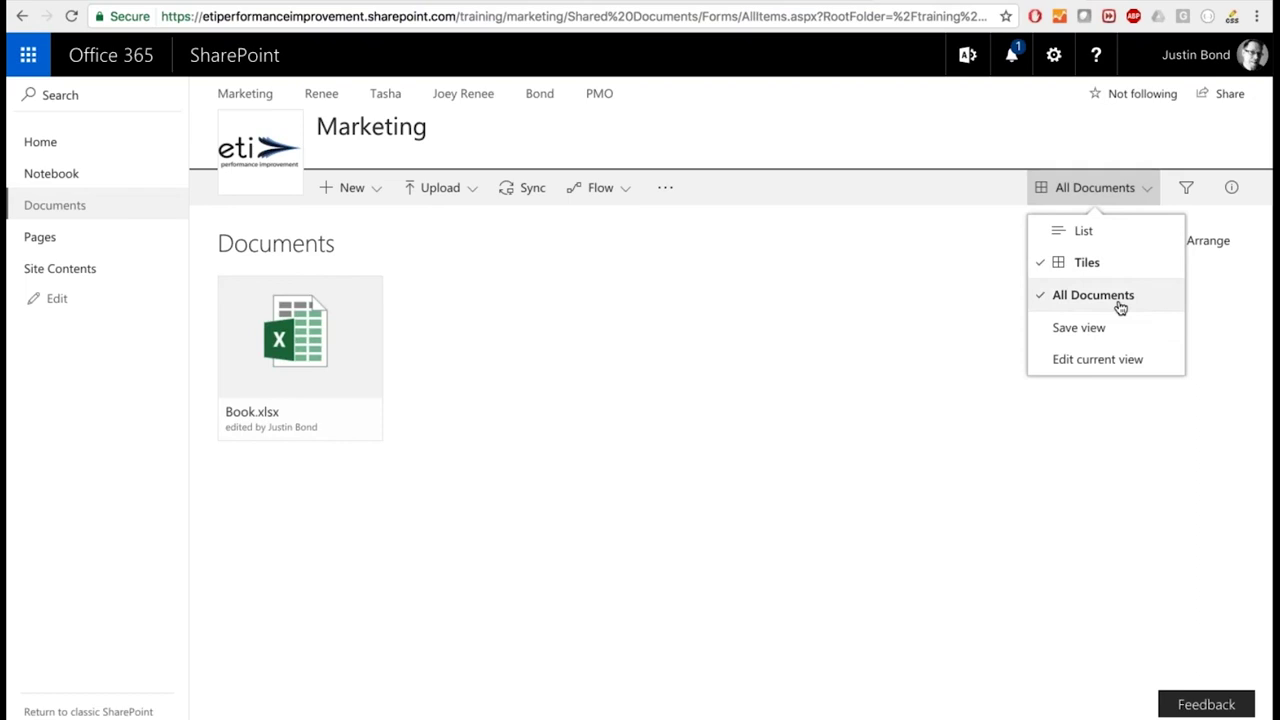
click(1086, 364)
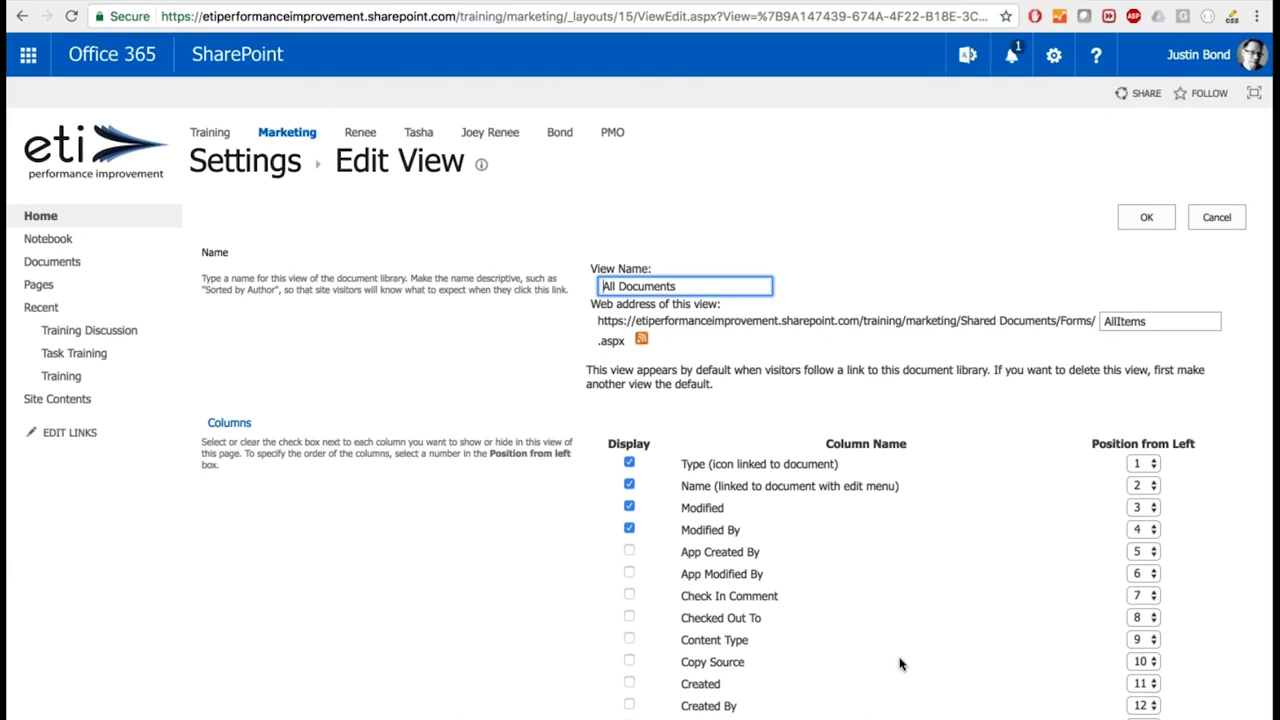
scroll(900, 664, down, 5)
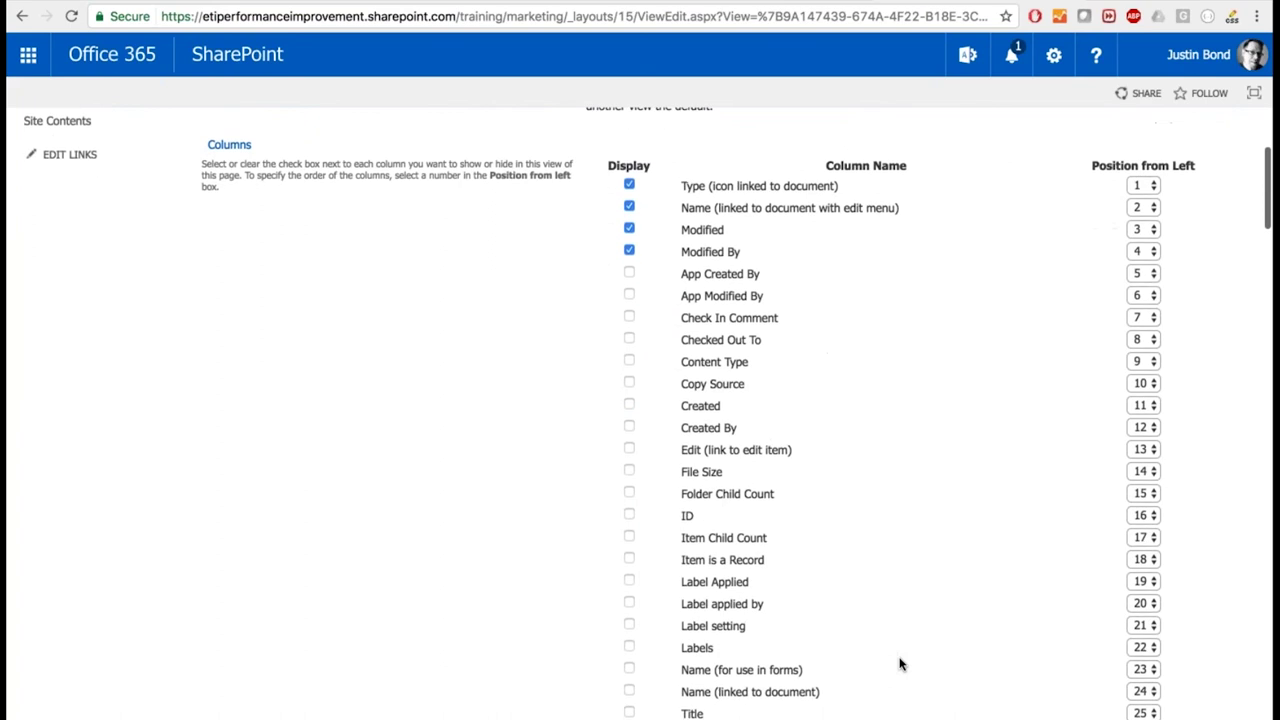
scroll(900, 664, down, 1)
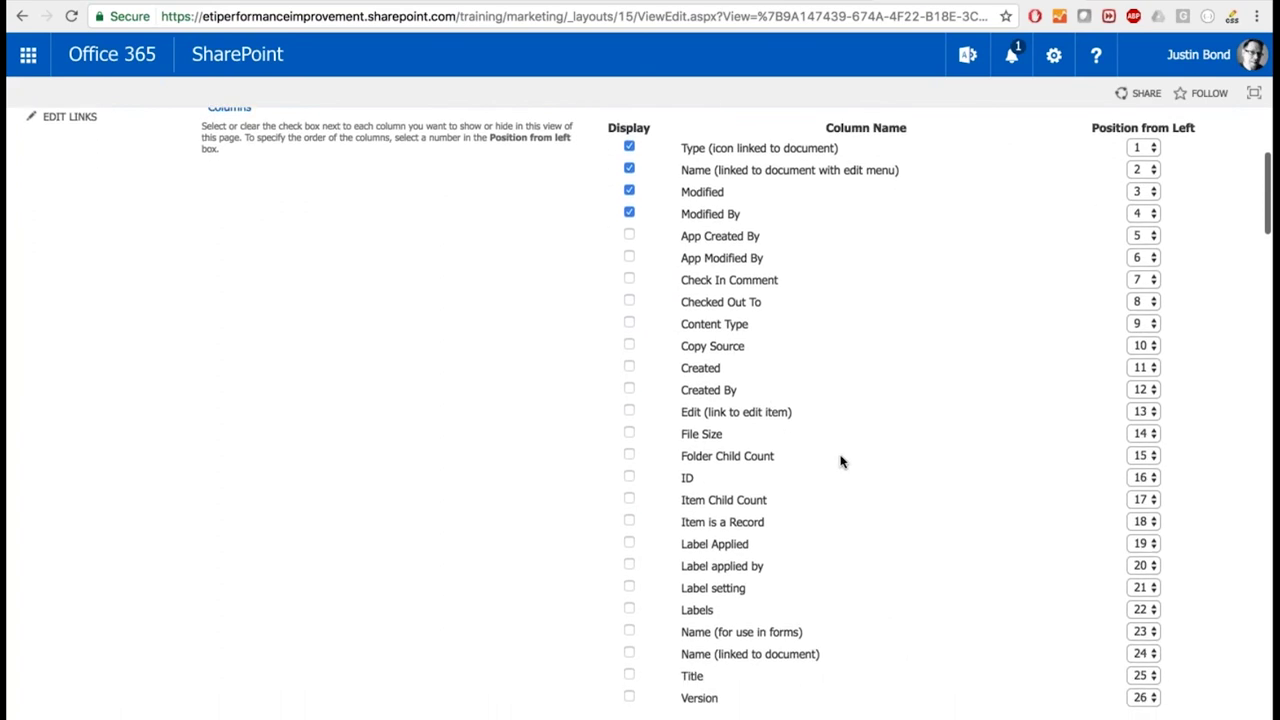
click(629, 434)
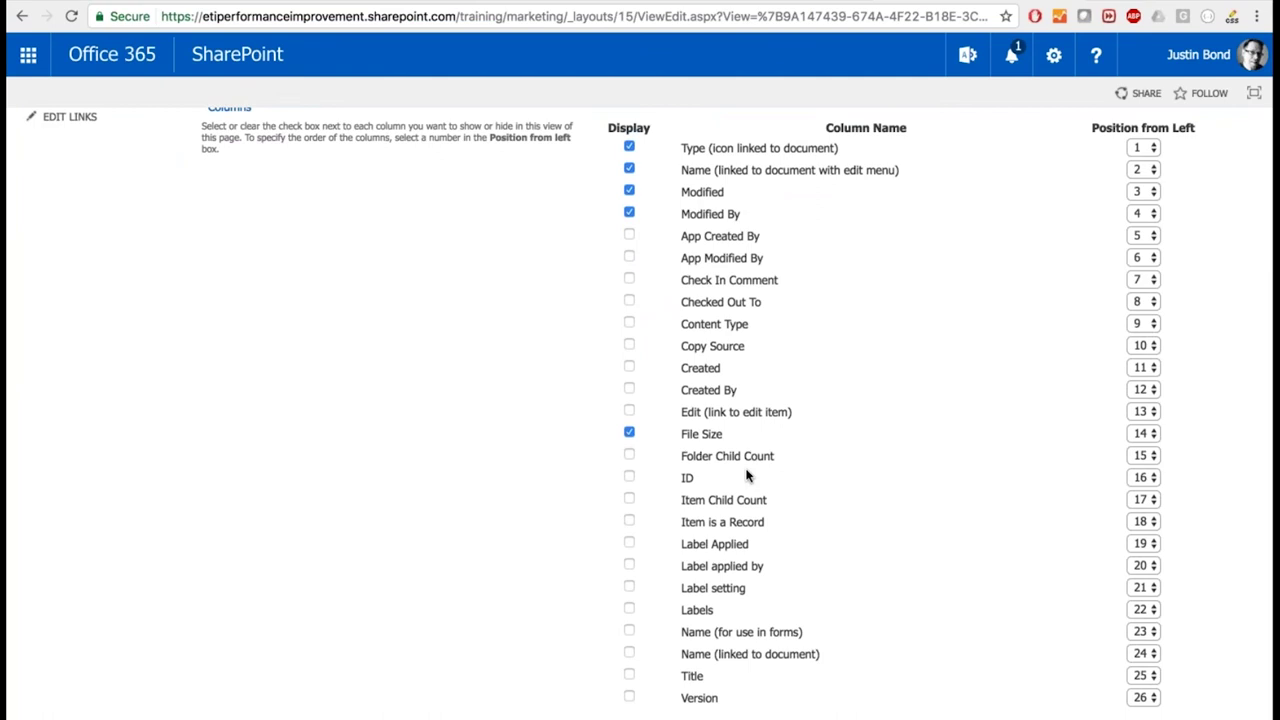
scroll(747, 476, down, 1)
scroll(747, 476, down, 1)
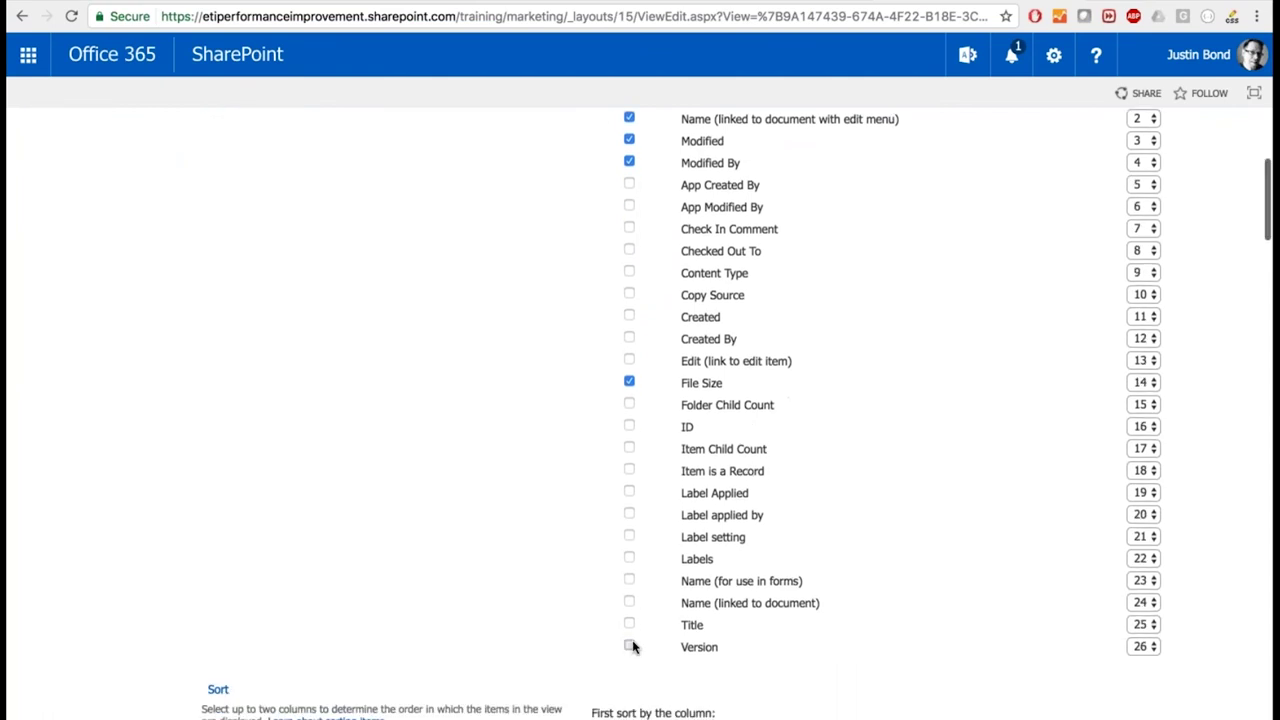
click(630, 646)
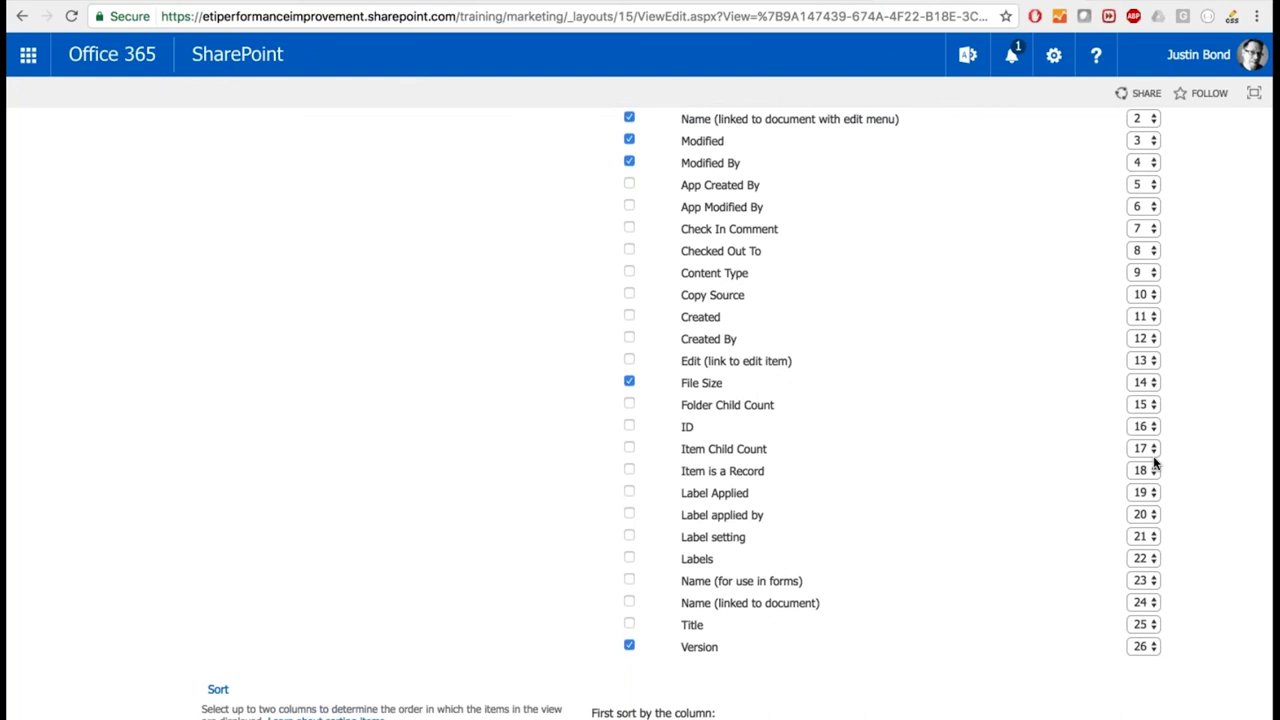
Examine the view's sort, filter, grouping, totals, style and folder settings, and review the selected columns.
scroll(1155, 463, down, 1)
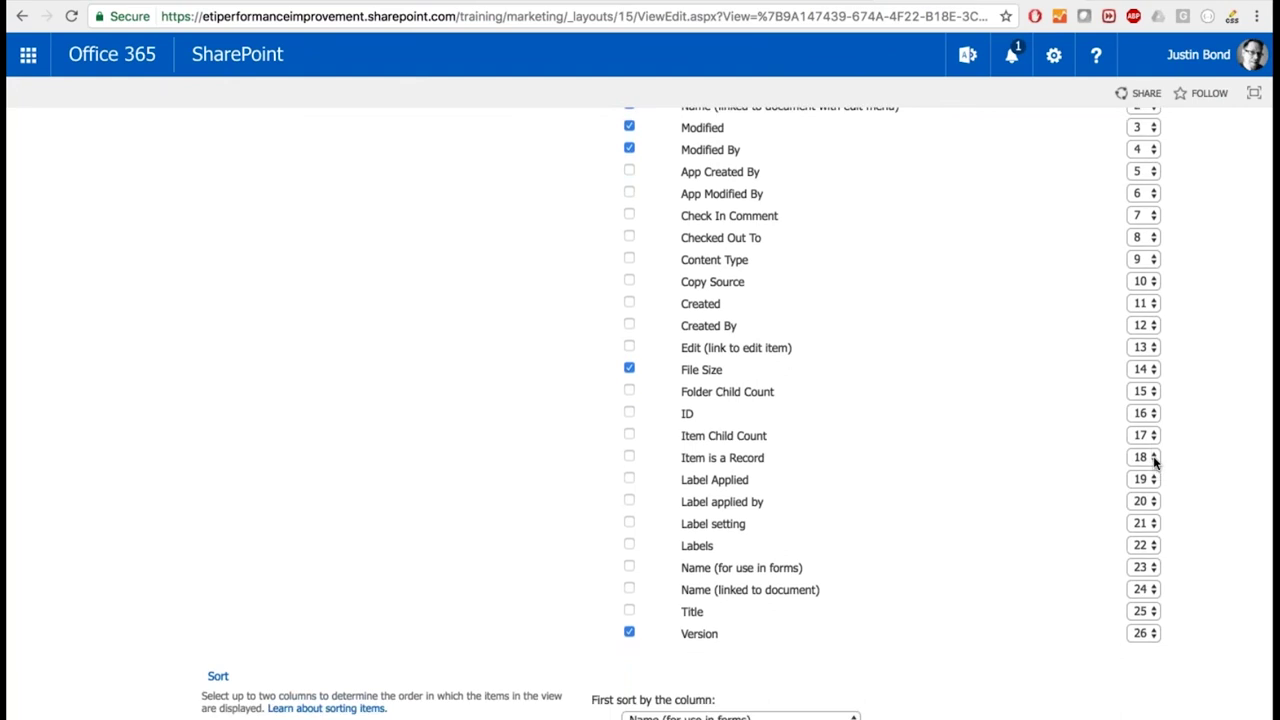
scroll(1155, 460, down, 5)
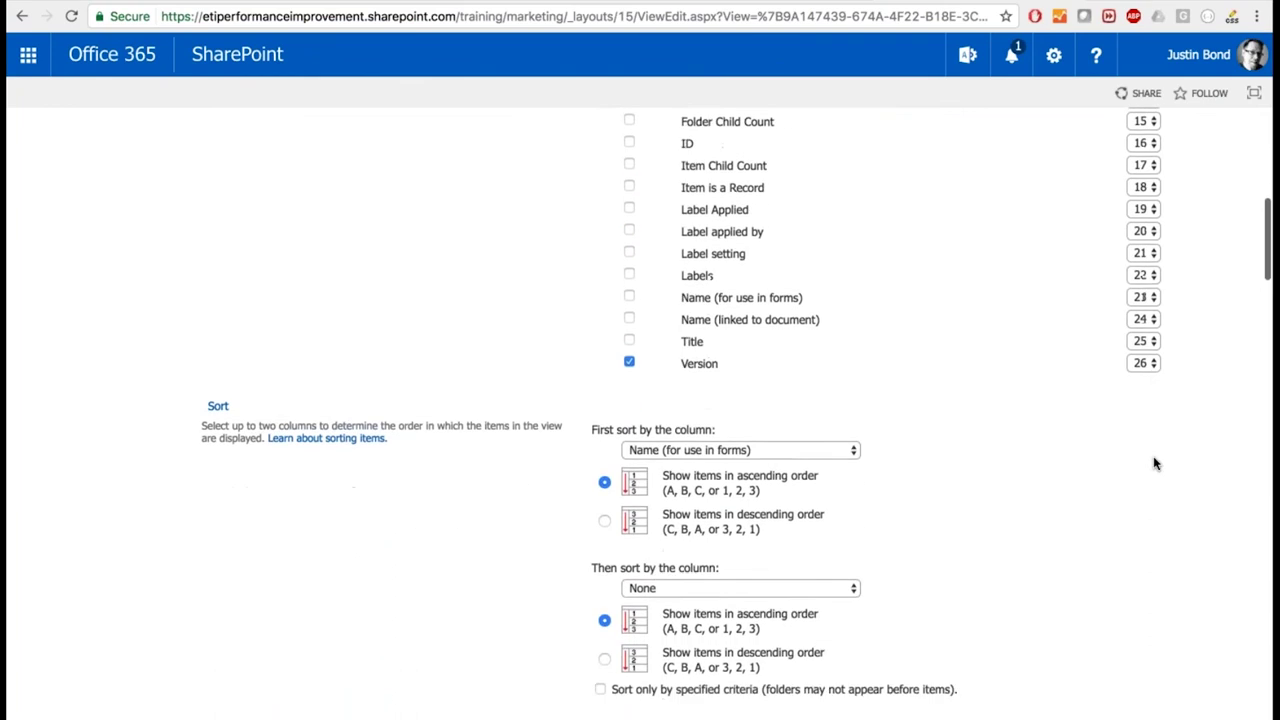
scroll(1155, 463, down, 2)
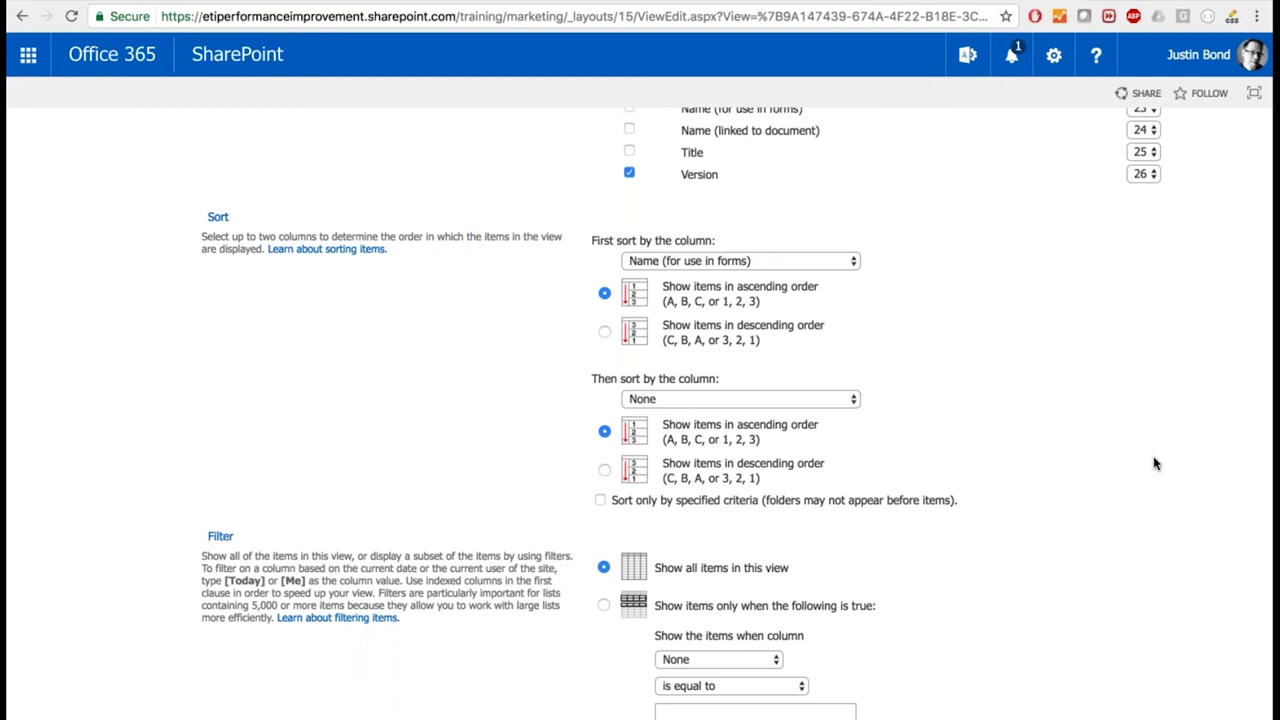
scroll(1155, 463, down, 1)
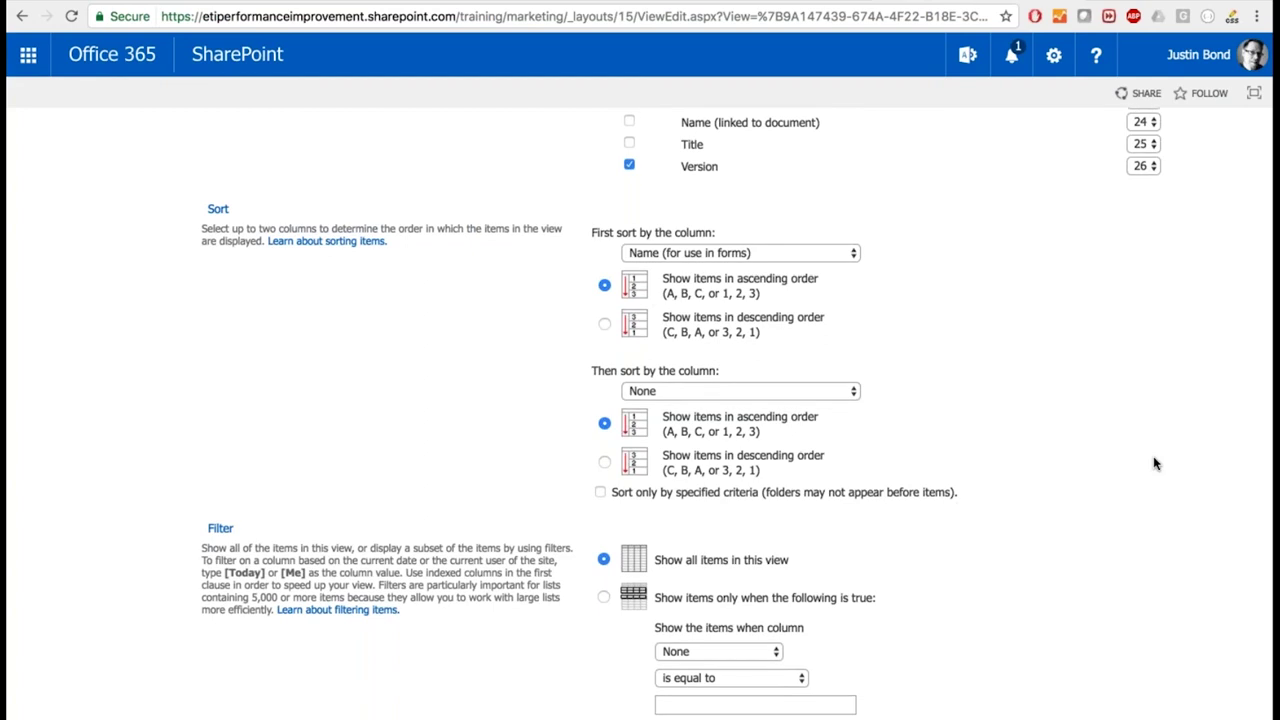
scroll(1155, 463, down, 5)
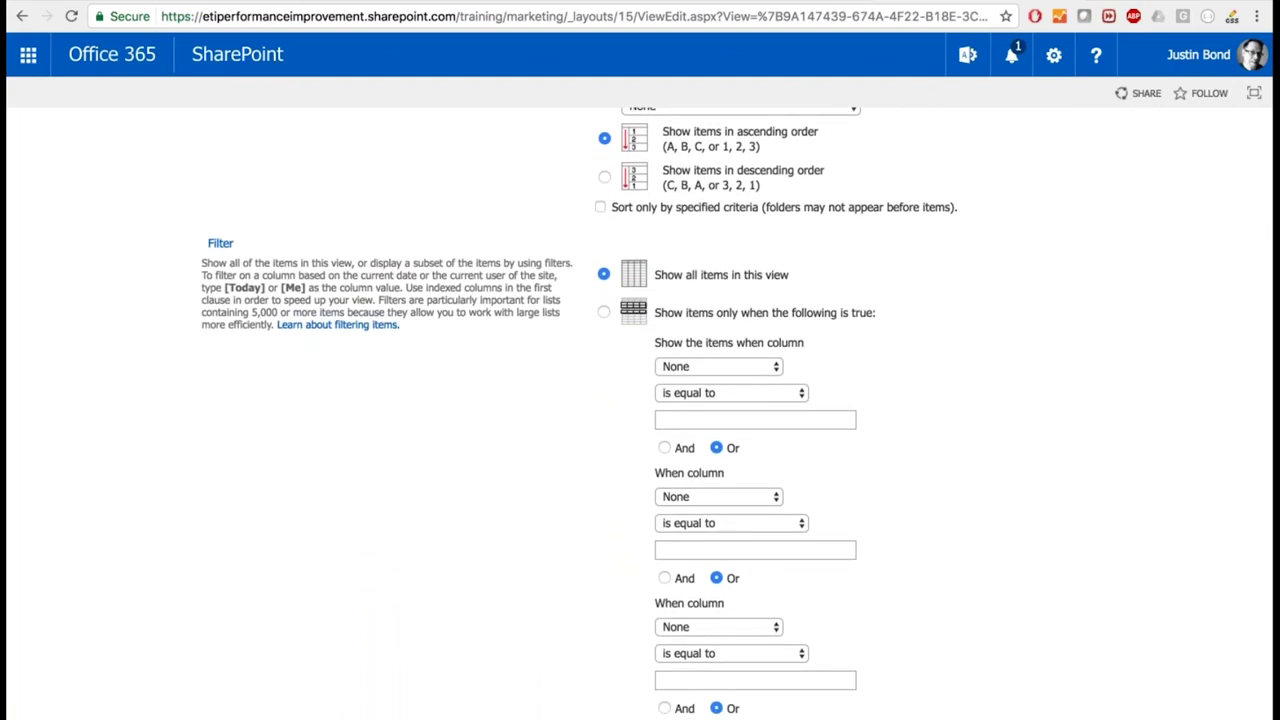
scroll(640, 400, down, 1)
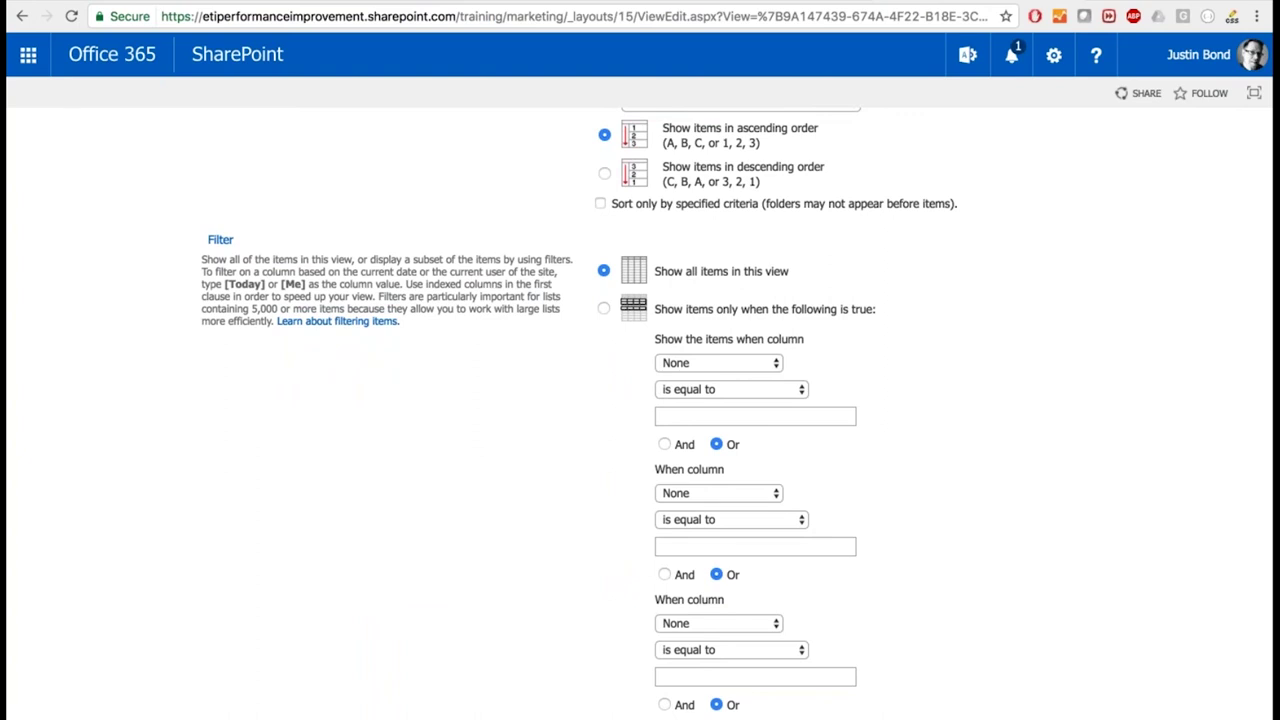
scroll(640, 400, down, 10)
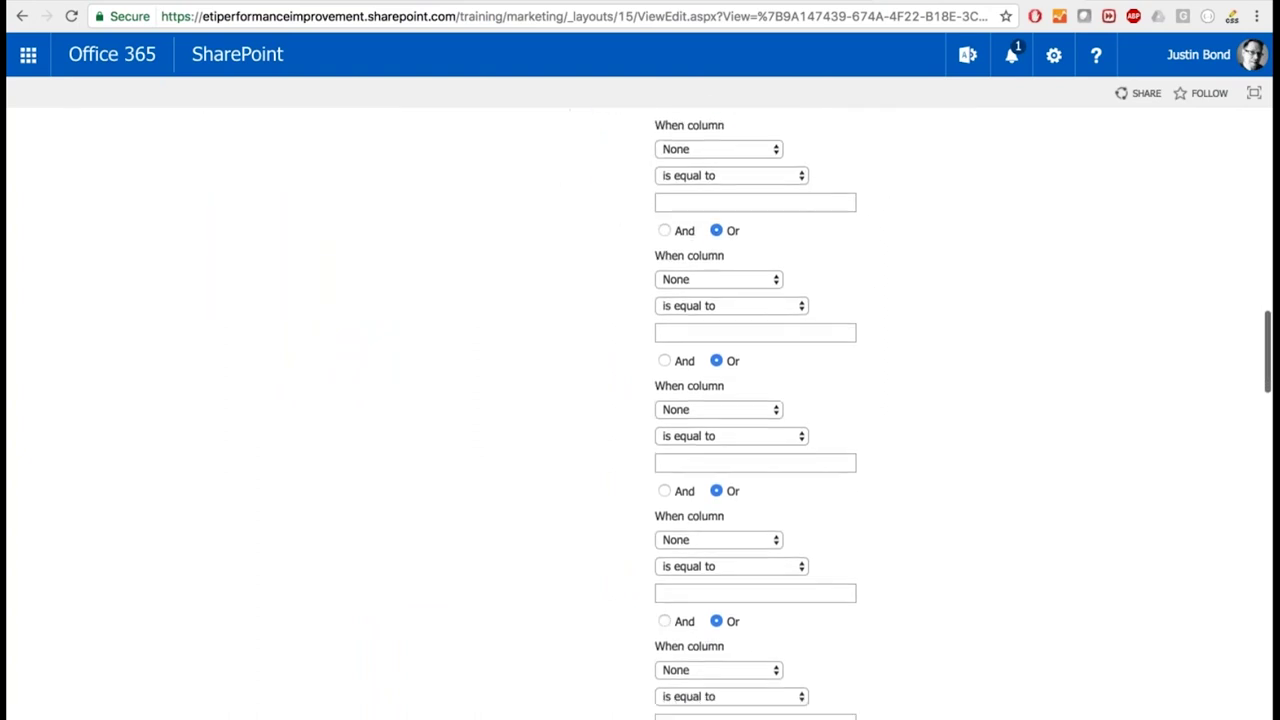
scroll(640, 400, down, 10)
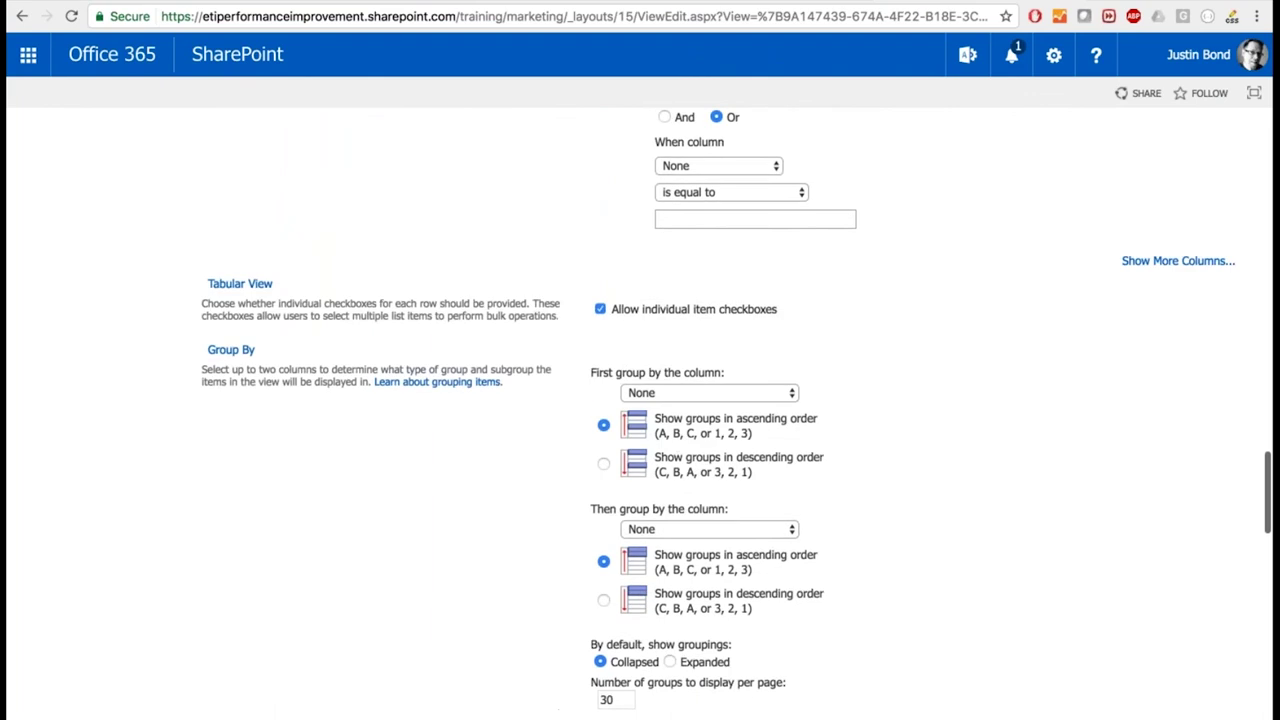
scroll(640, 400, down, 10)
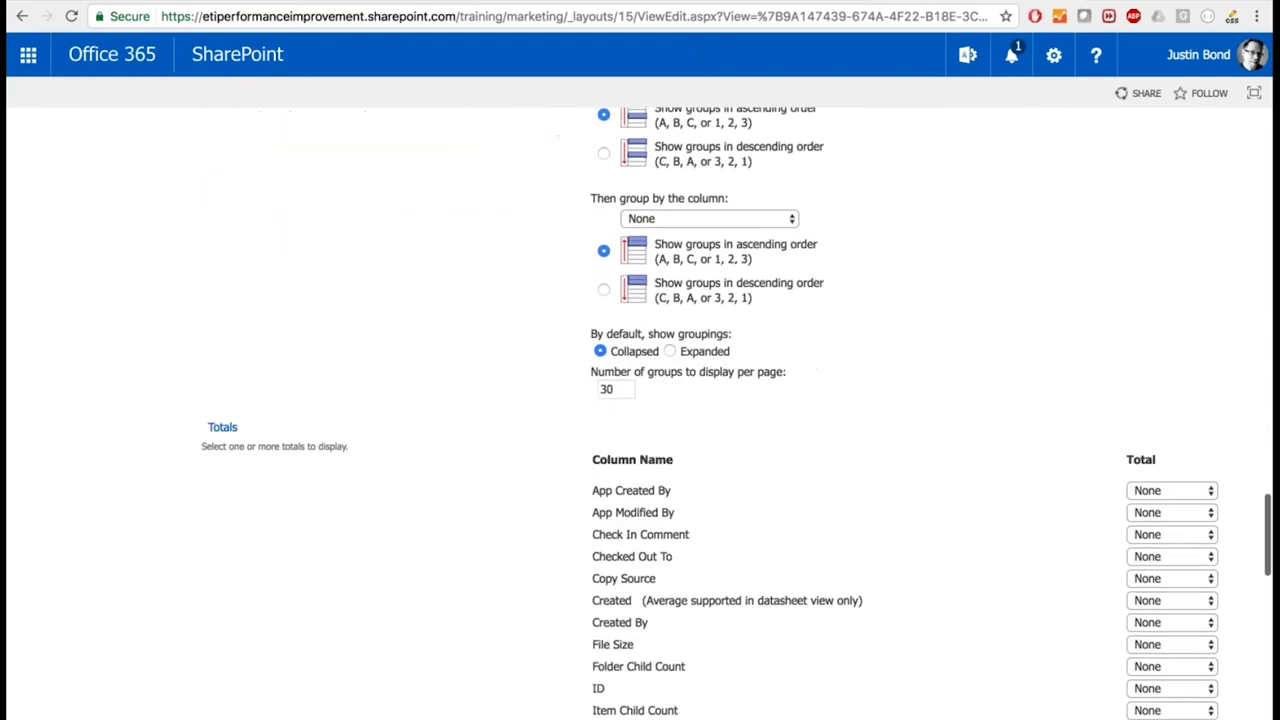
scroll(640, 400, down, 10)
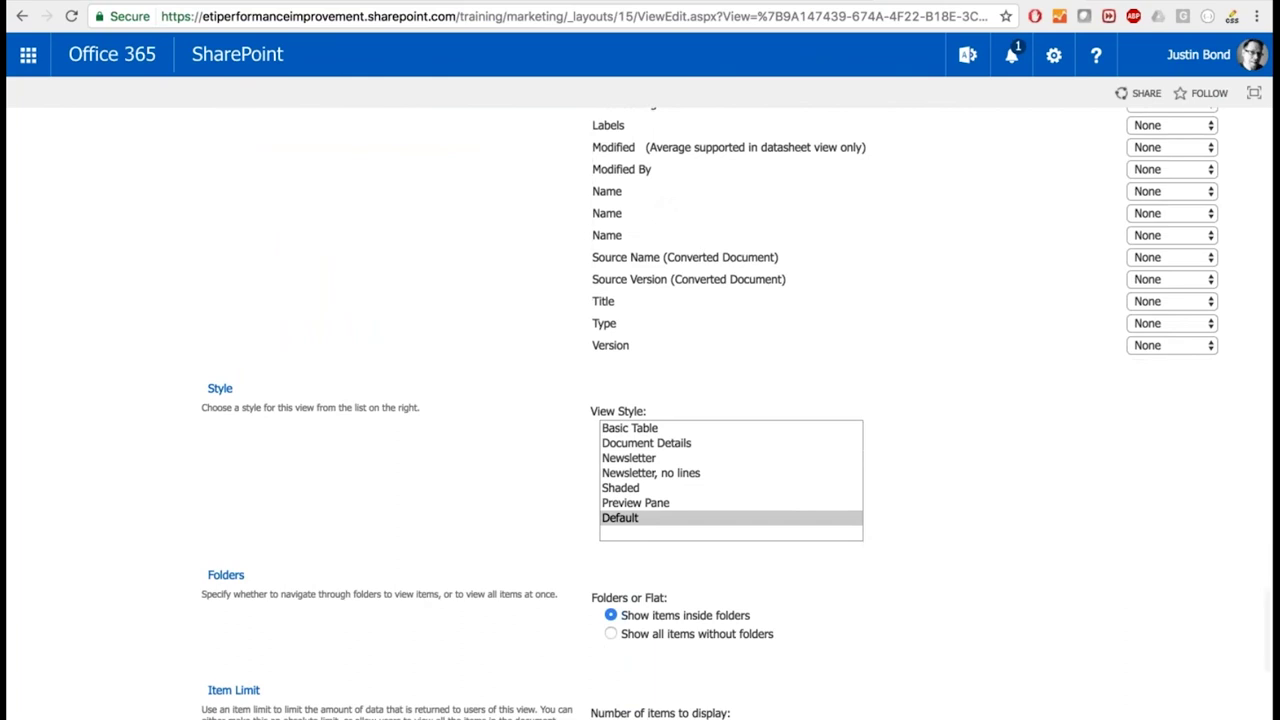
scroll(640, 400, up, 20)
scroll(640, 400, up, 20)
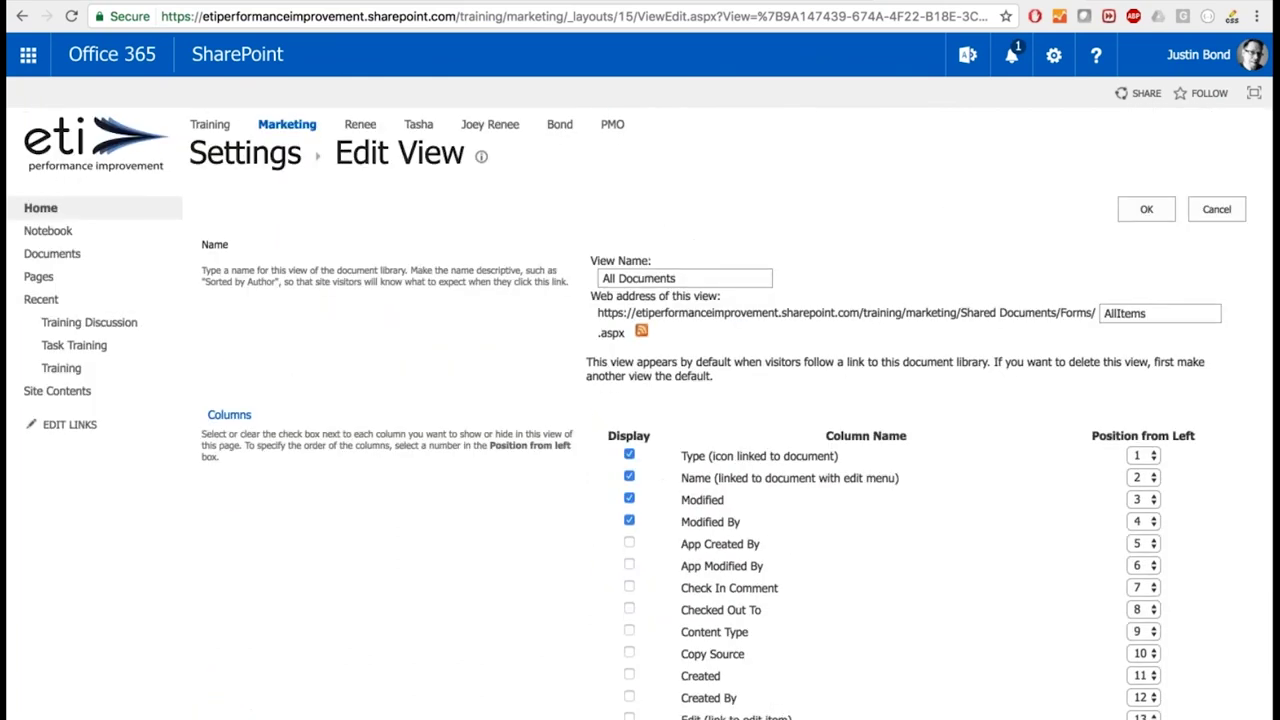
scroll(682, 465, down, 5)
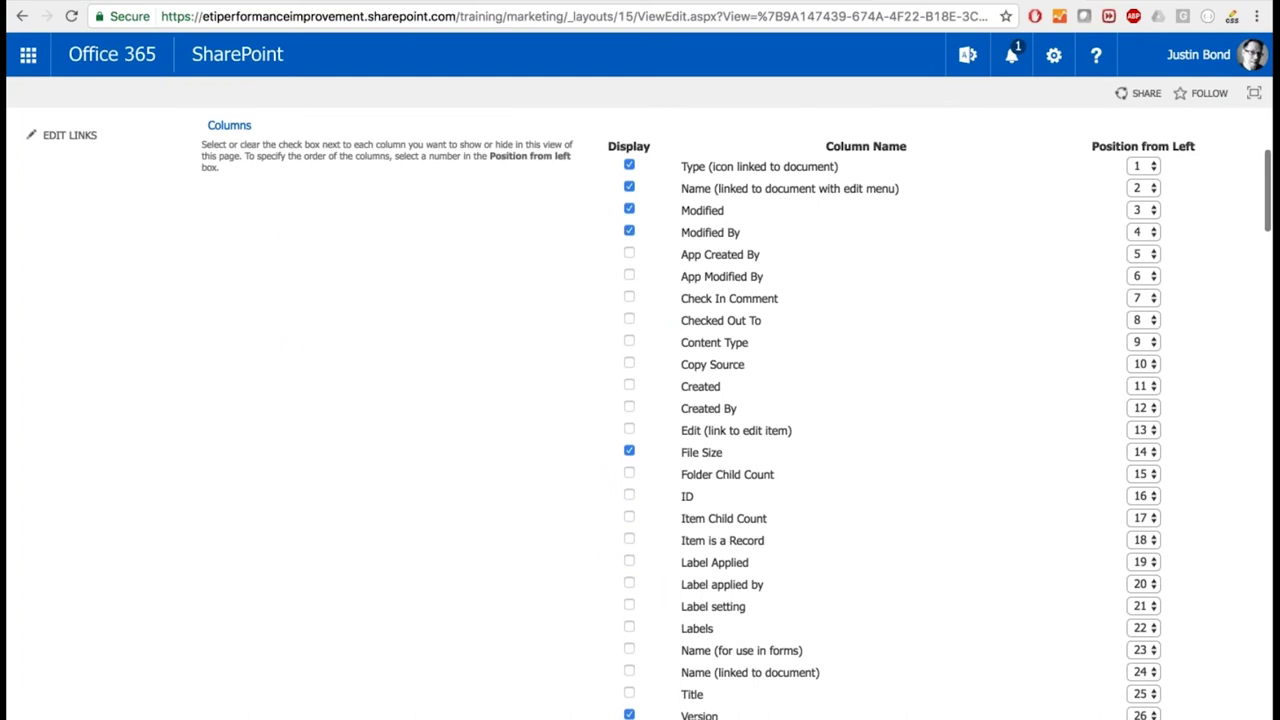
scroll(1090, 424, up, 1)
scroll(1090, 424, up, 4)
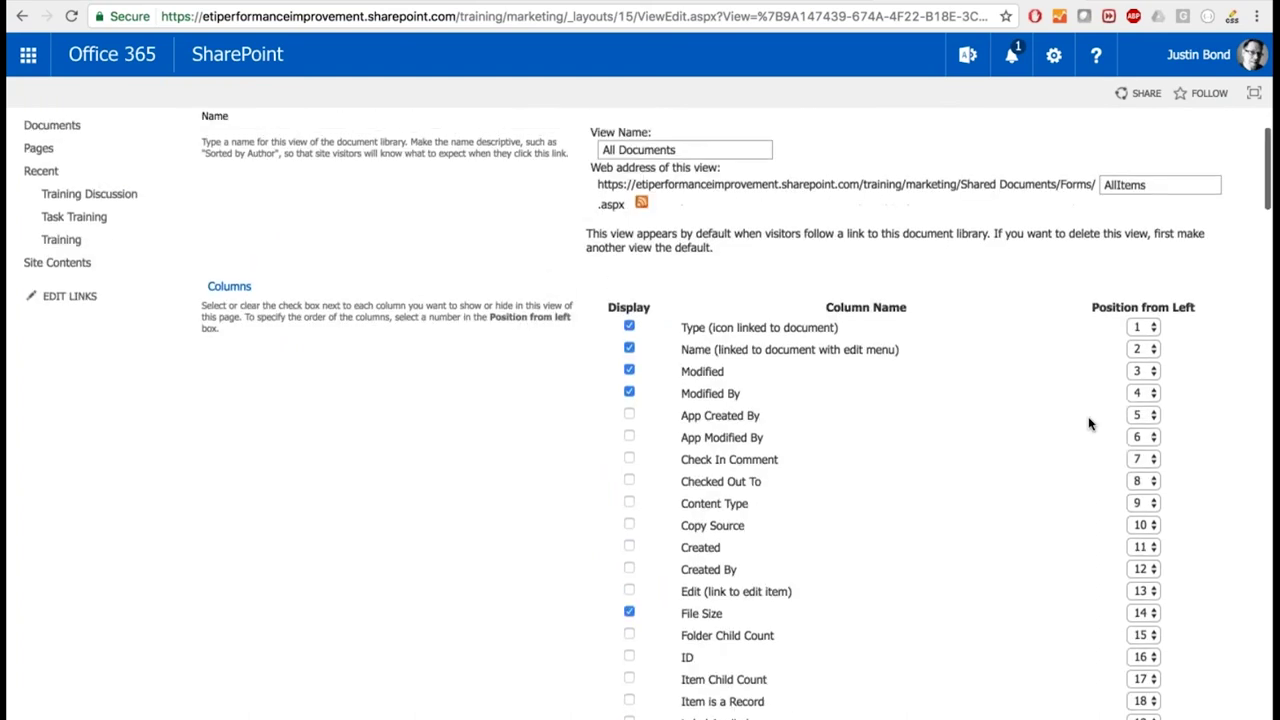
Save the edited All Documents view and show the library's files in the List layout.
click(1140, 180)
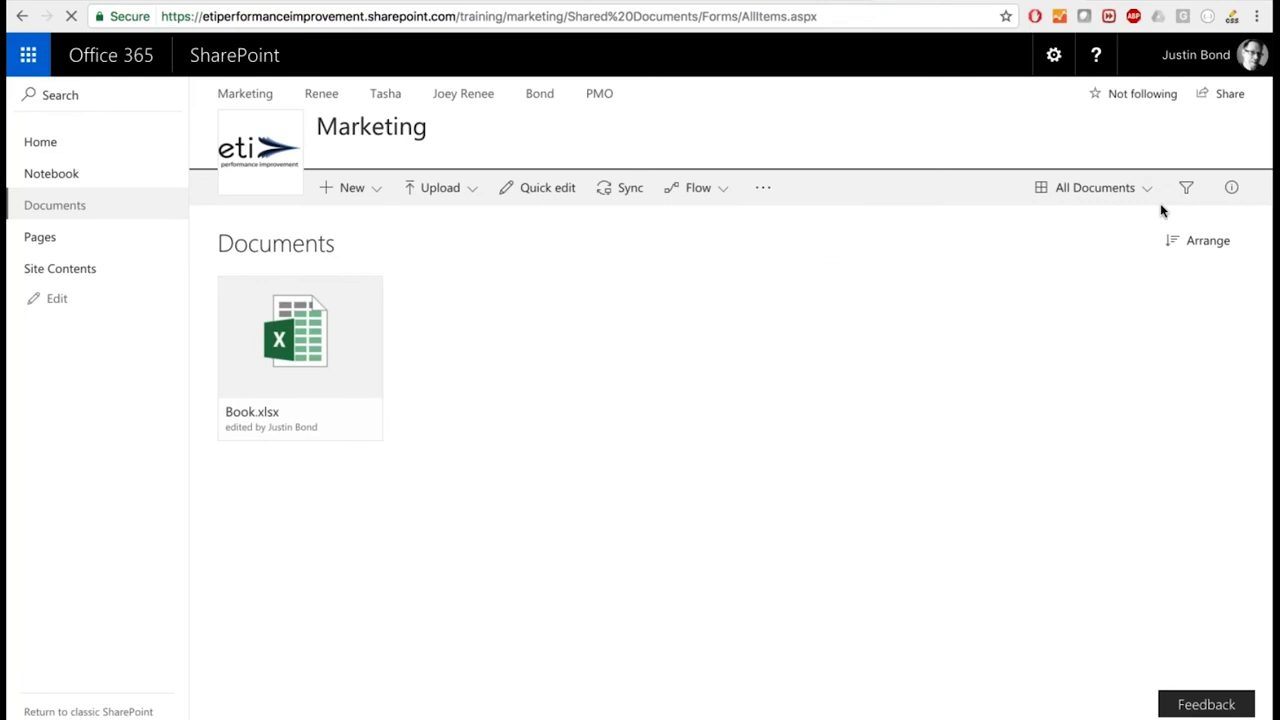
click(1131, 196)
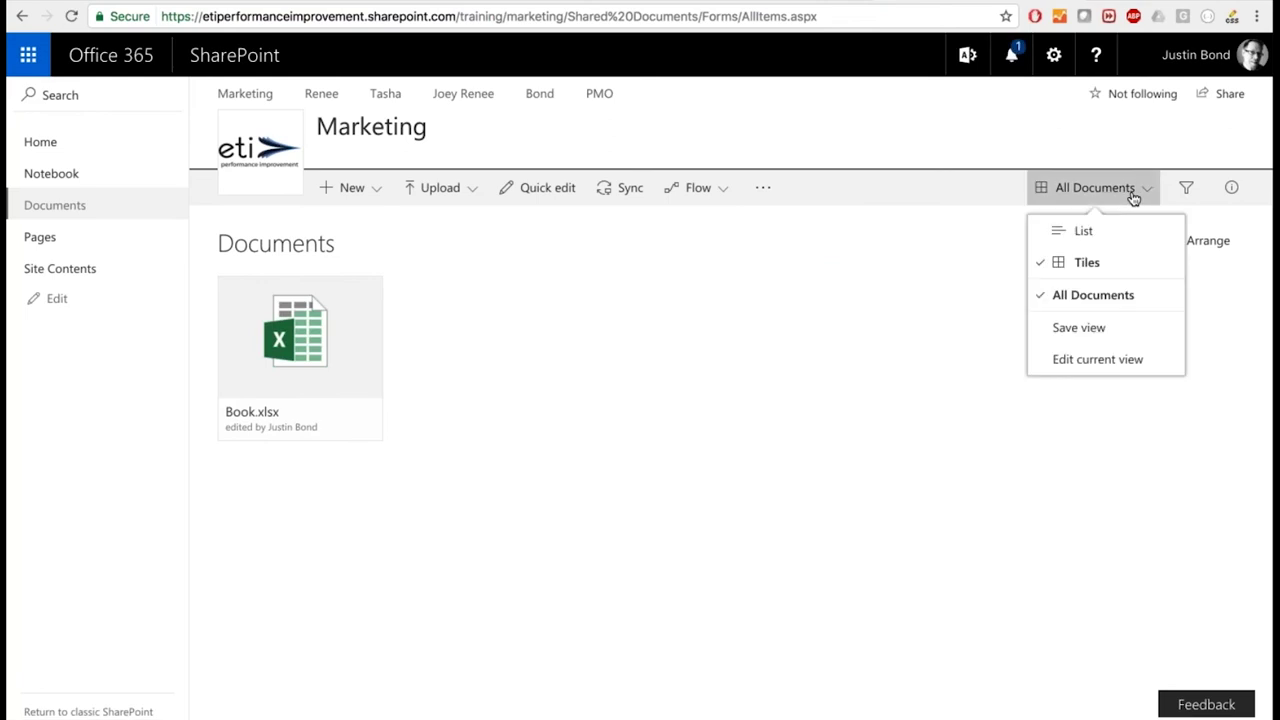
click(1083, 230)
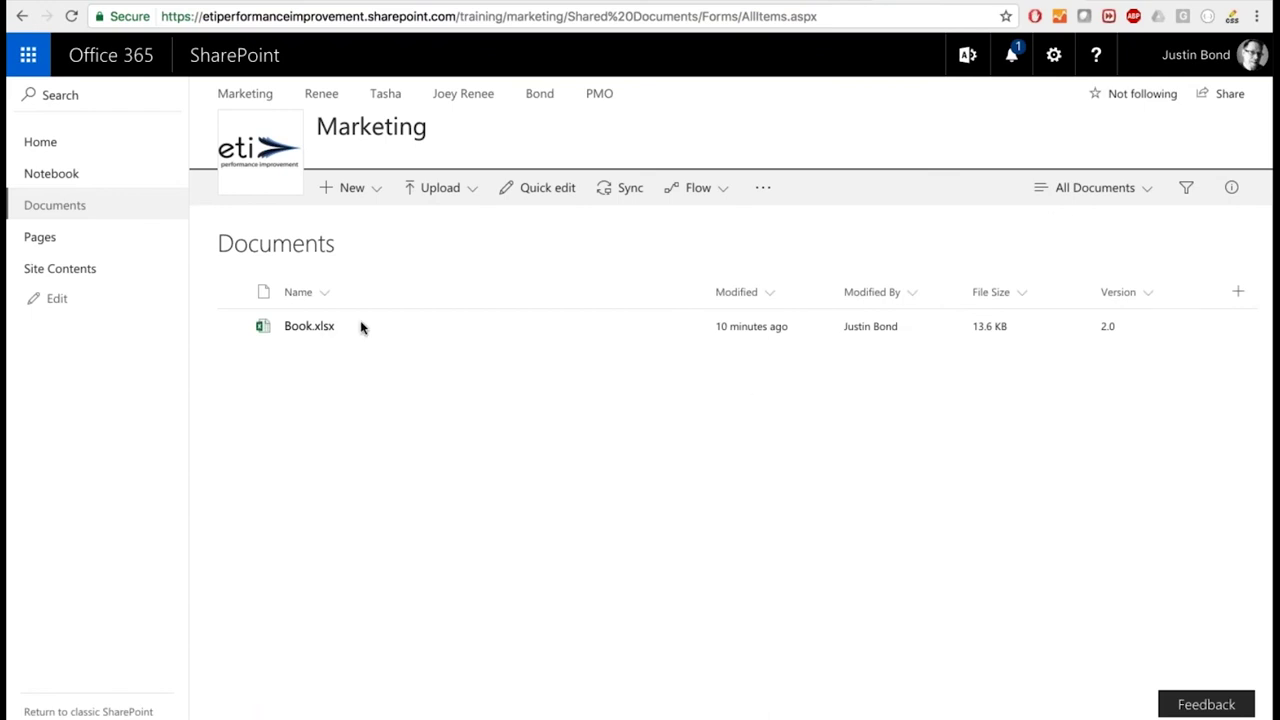
Reopen the Documents library from the Marketing site's home page and pin Book.xlsx to the top.
click(56, 153)
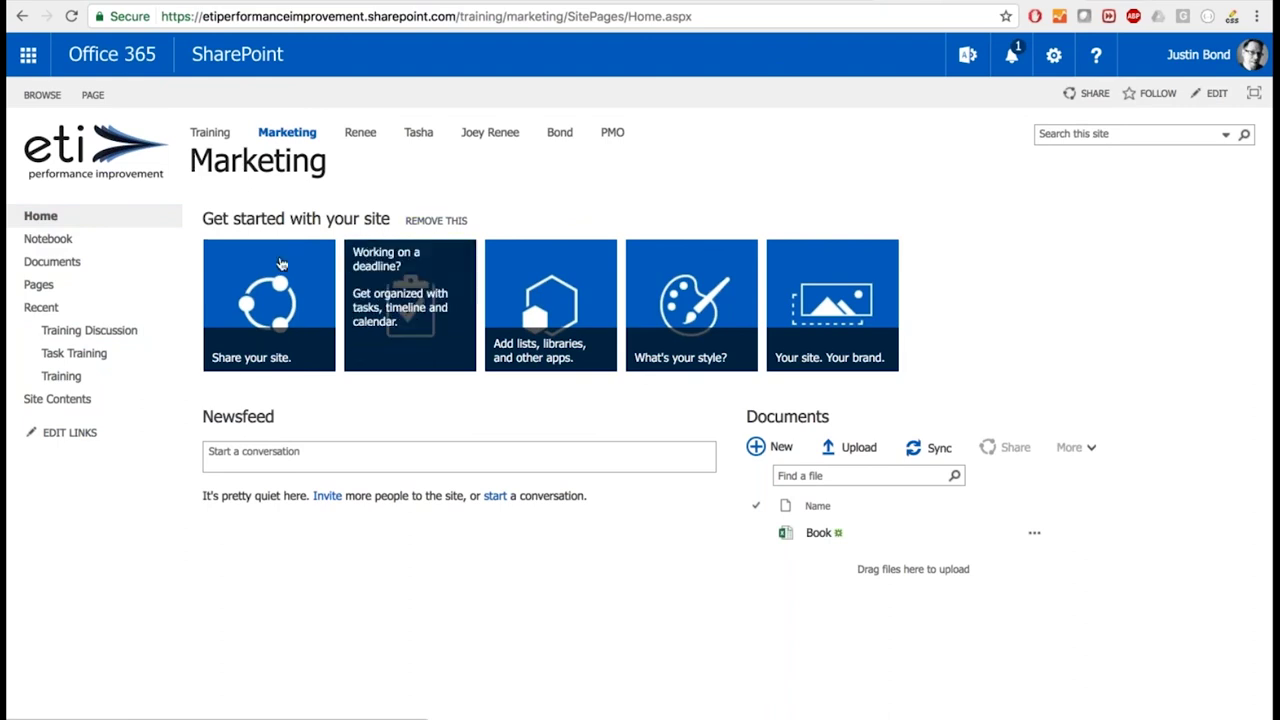
click(55, 263)
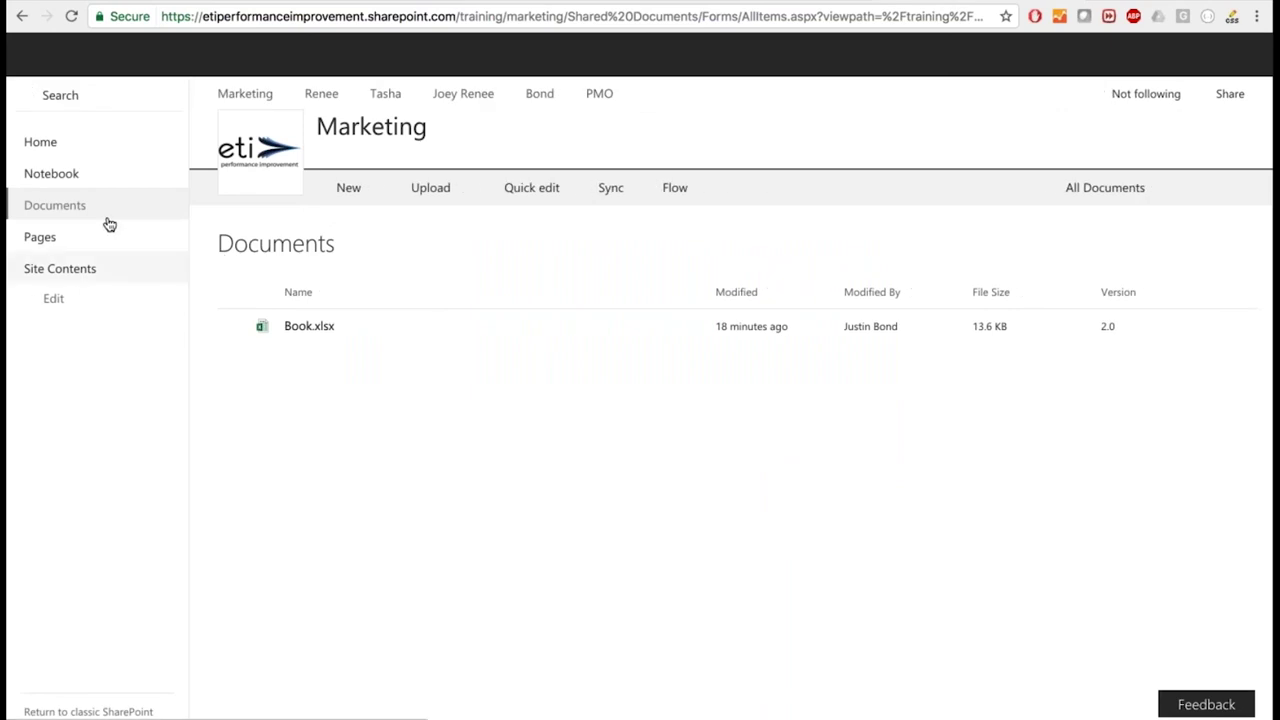
right_click(67, 207)
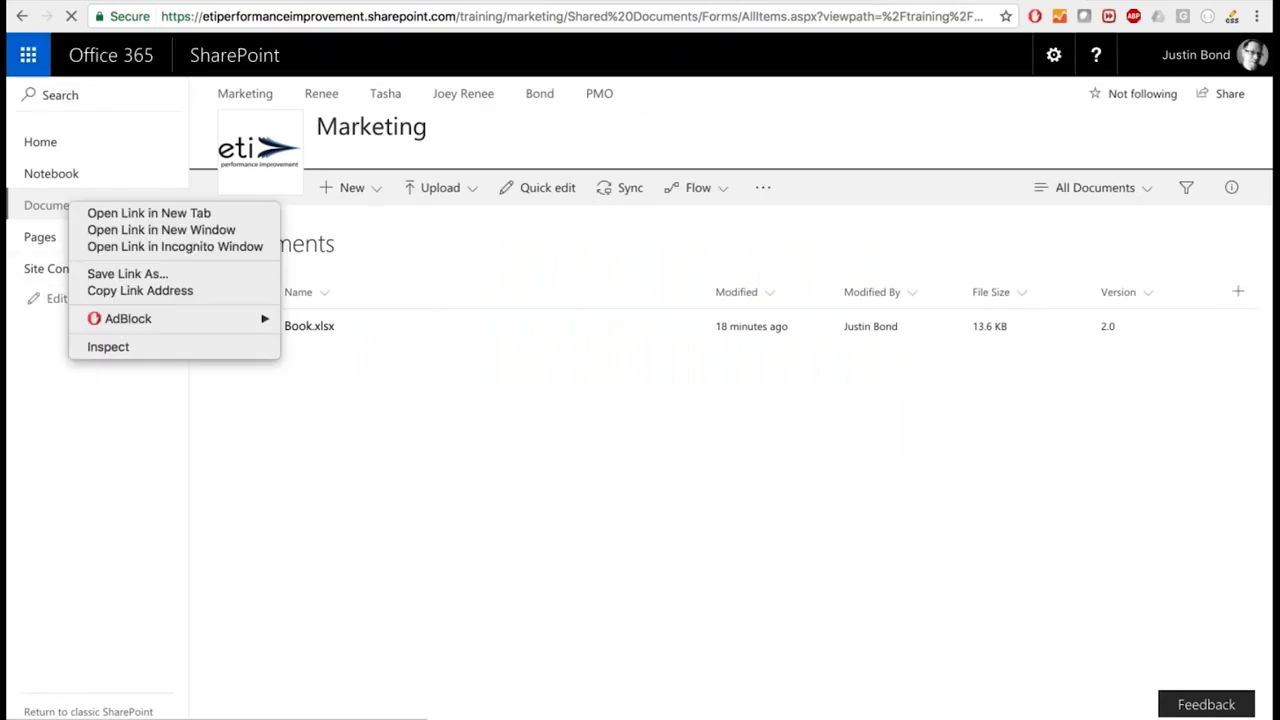
click(95, 216)
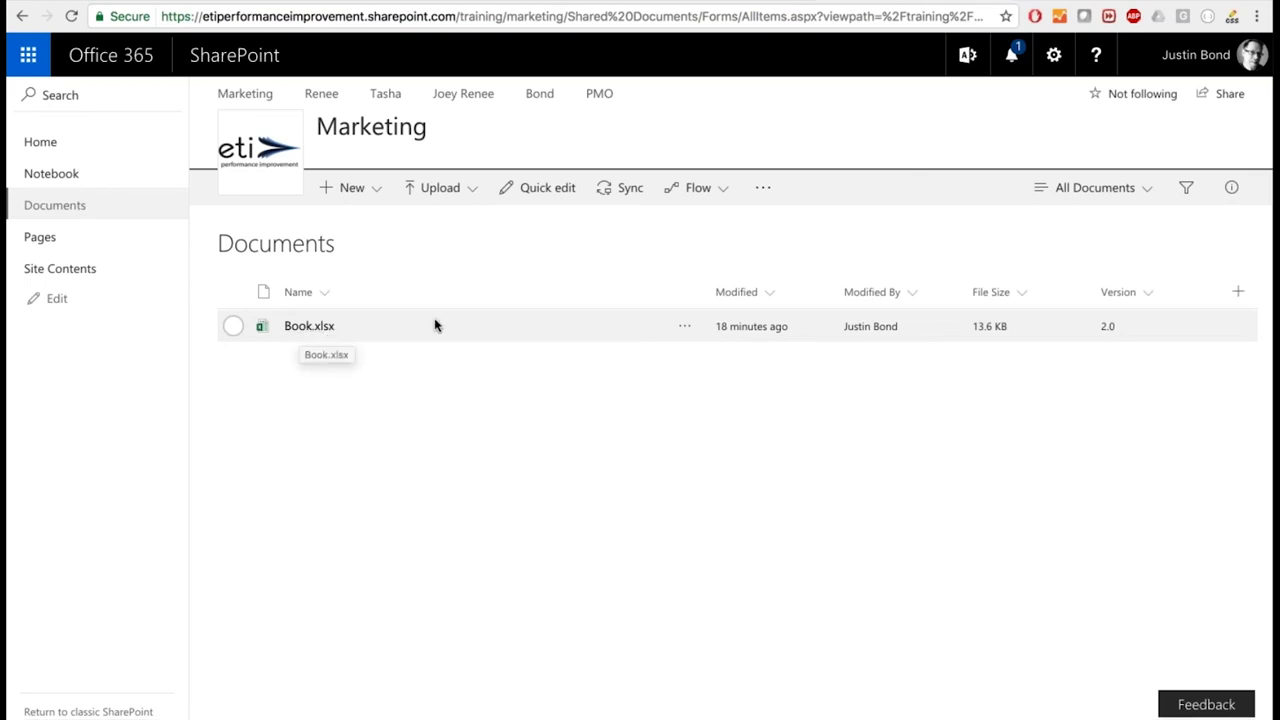
click(684, 330)
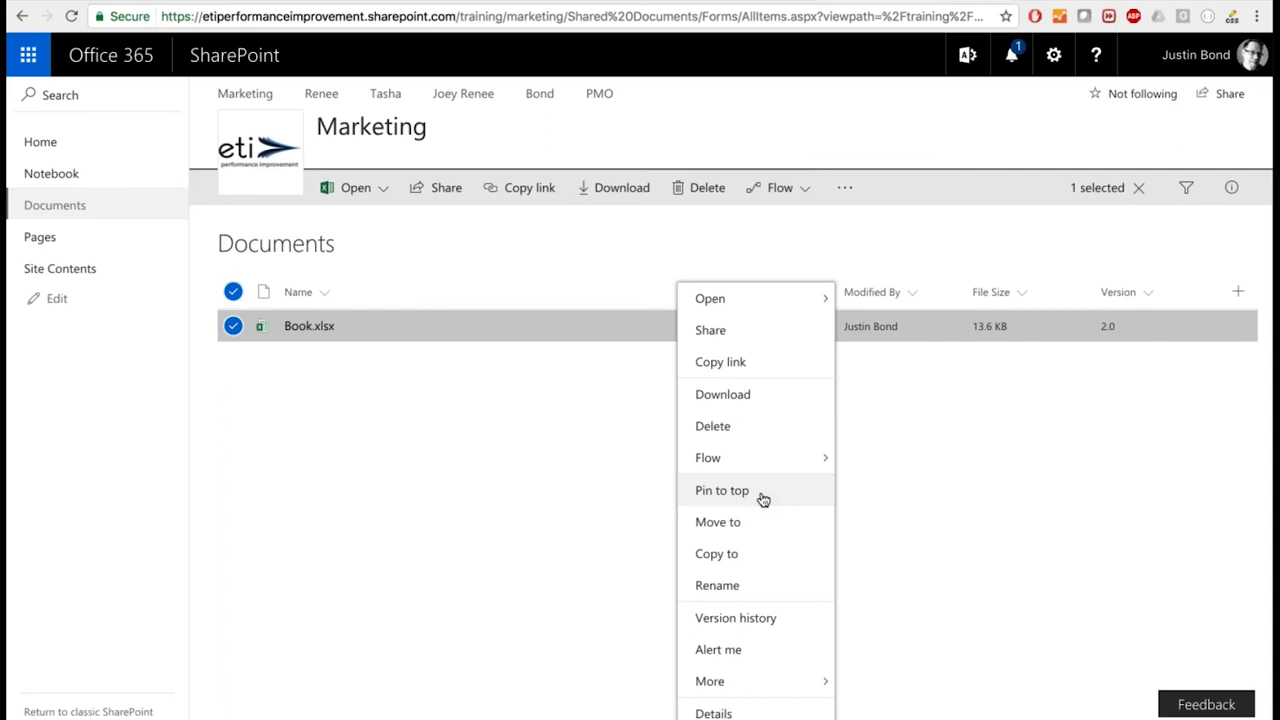
click(722, 490)
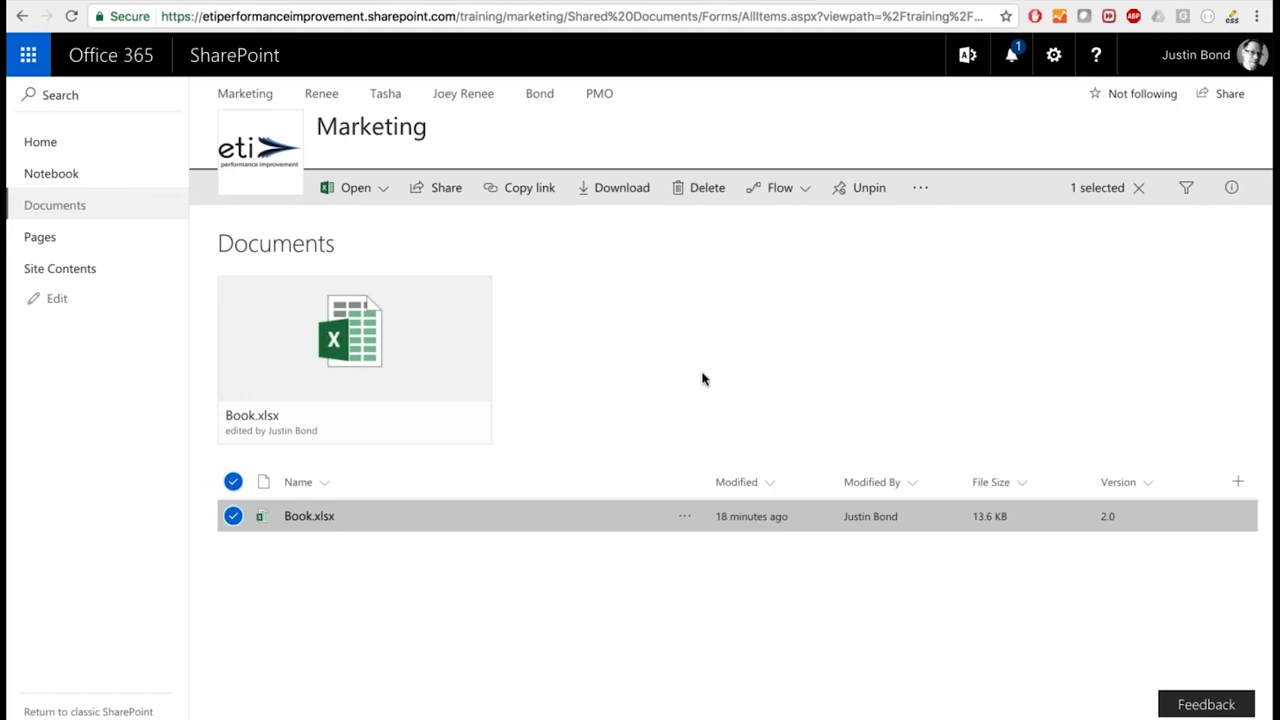
Open the Training calendar from the Marketing site's home page and show its event commands.
click(40, 143)
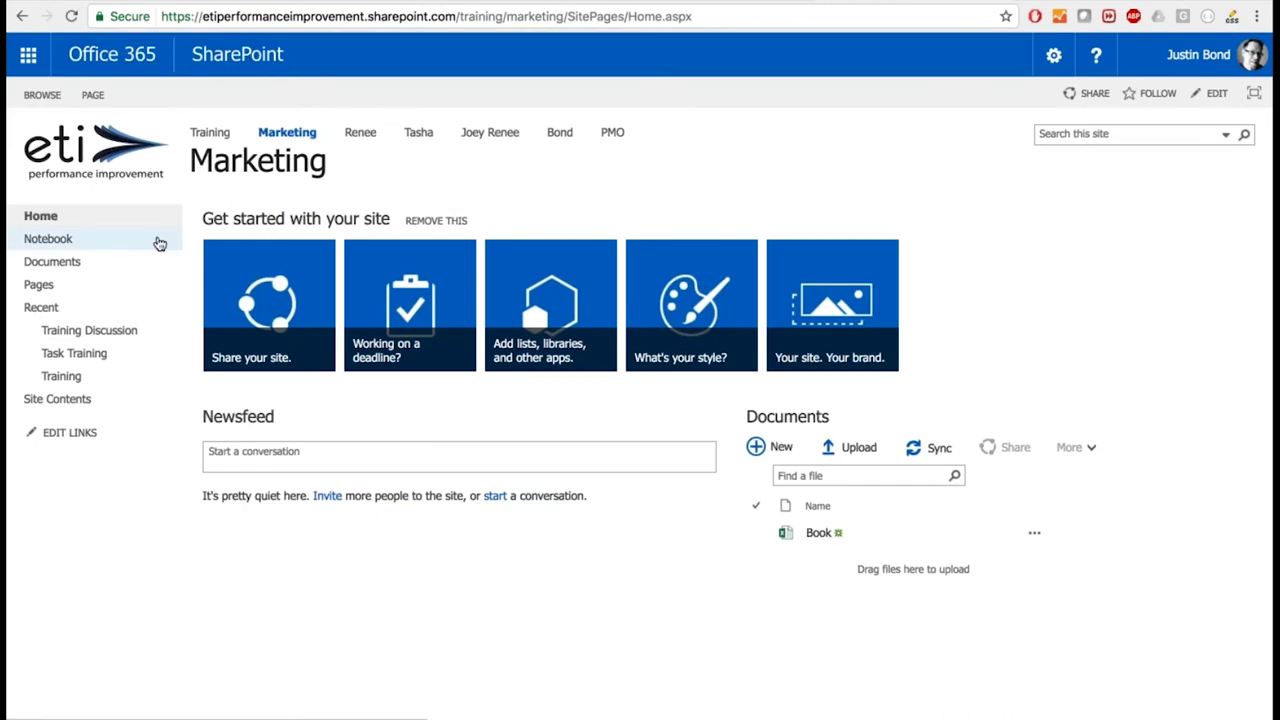
click(74, 353)
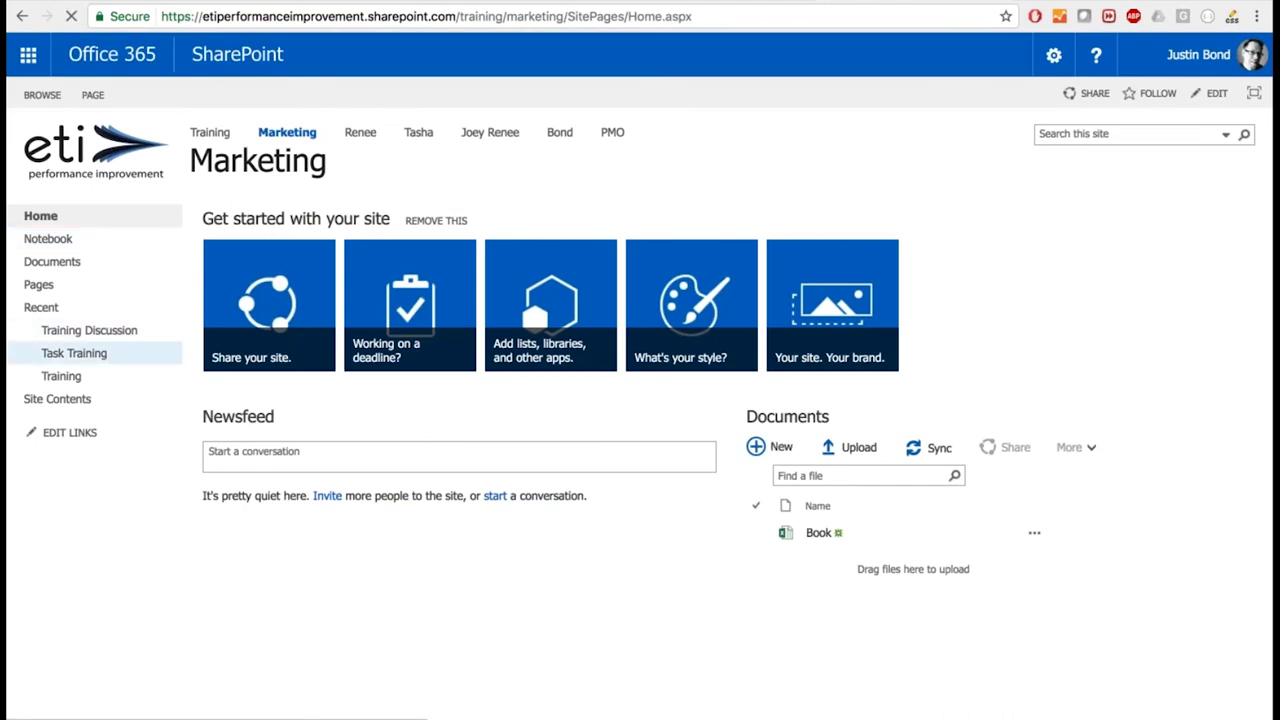
click(72, 378)
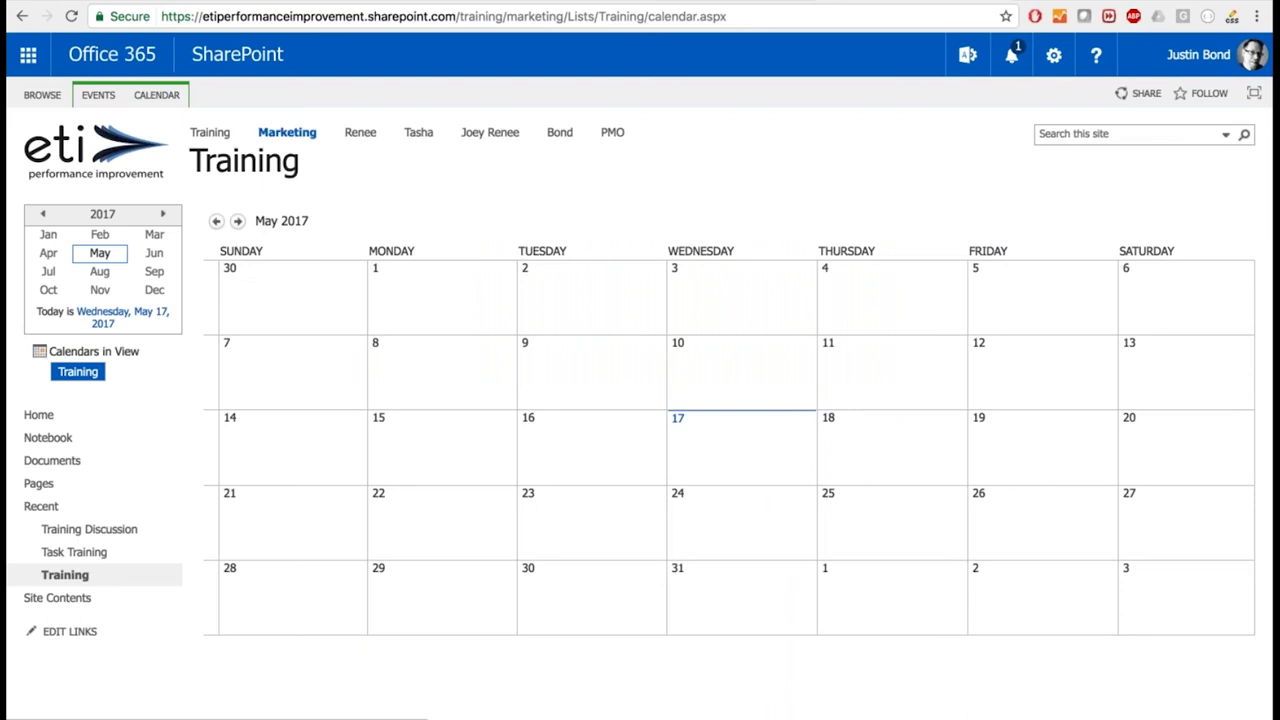
click(98, 95)
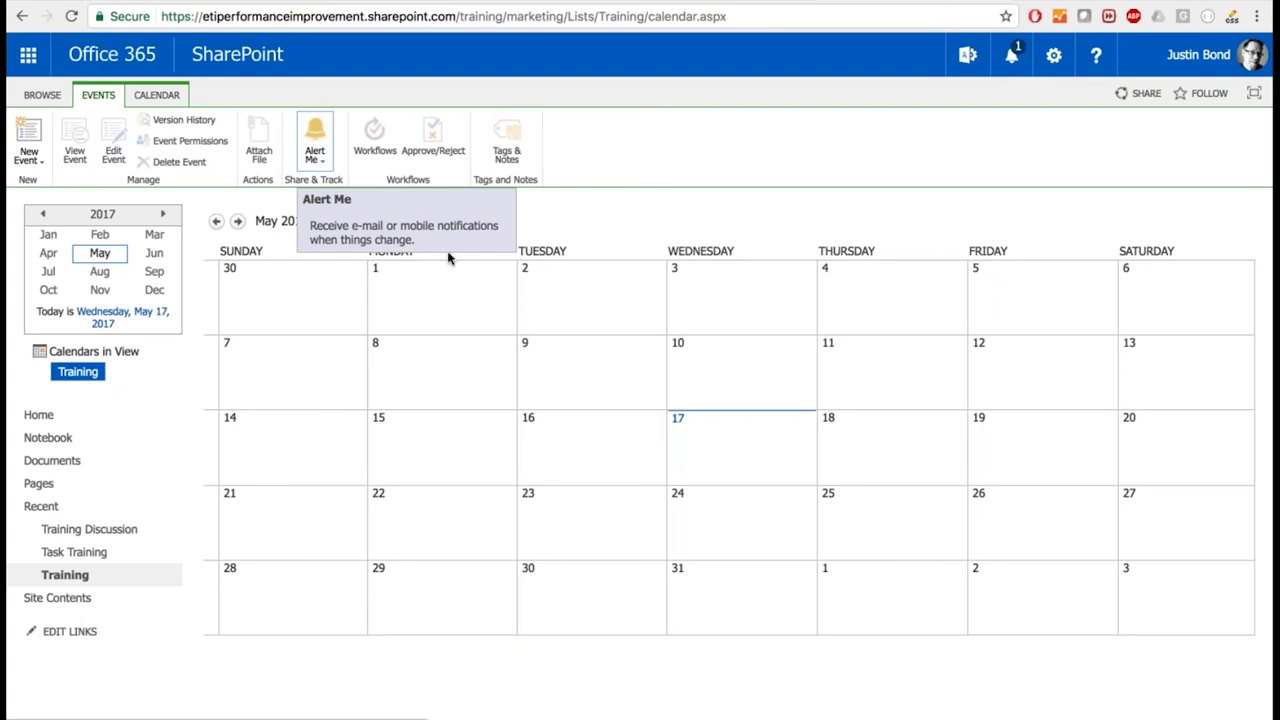
Add an event titled "staff meeting" on May 9, 2017 to the Training calendar.
mouse_move(586, 371)
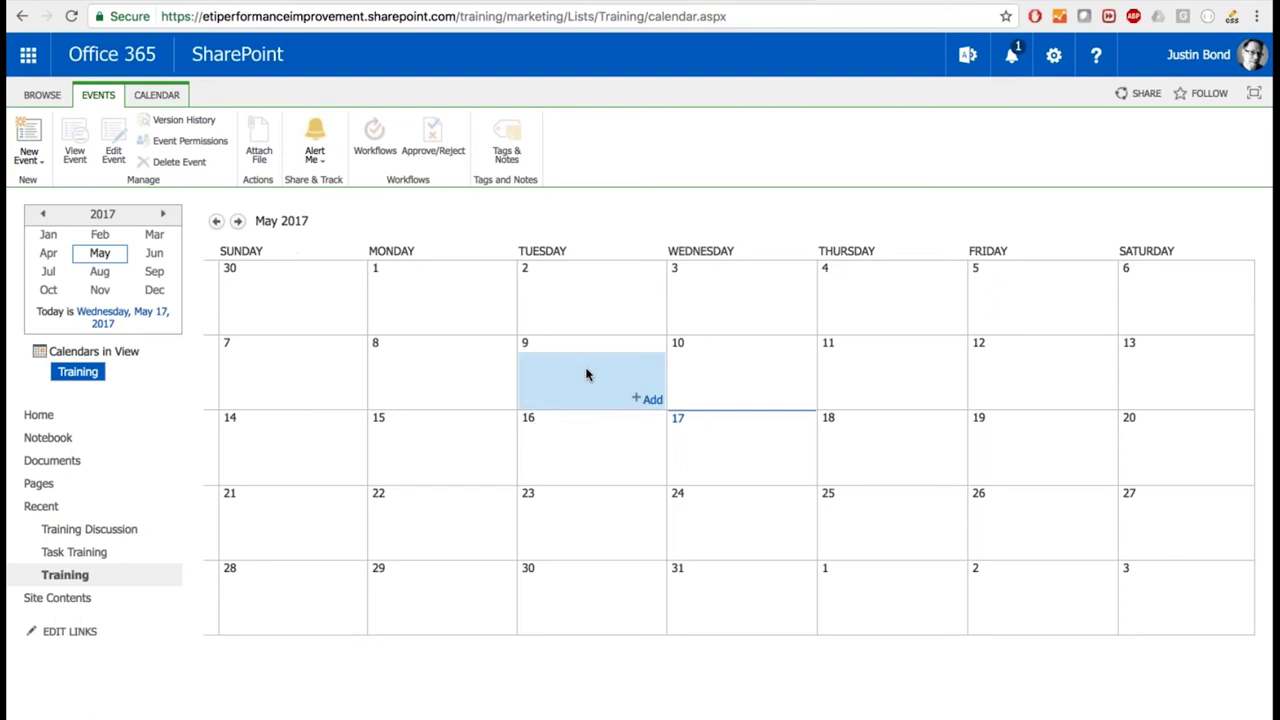
click(650, 400)
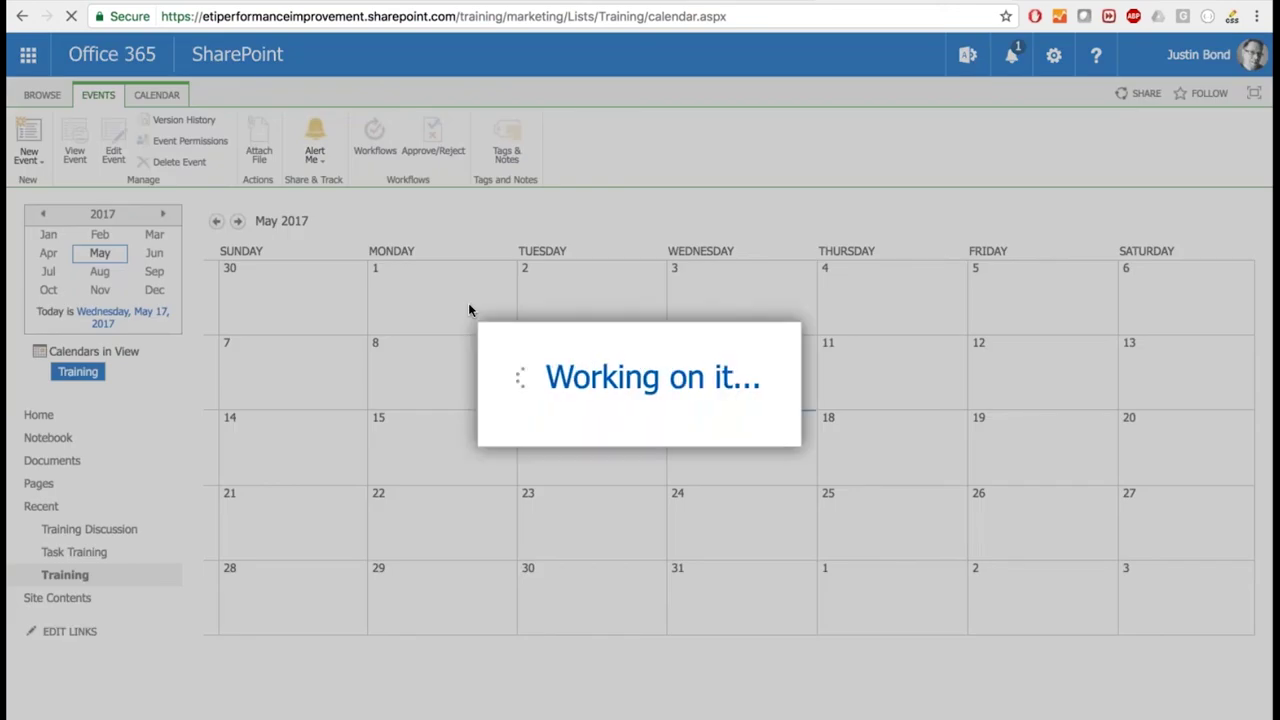
text(sta)
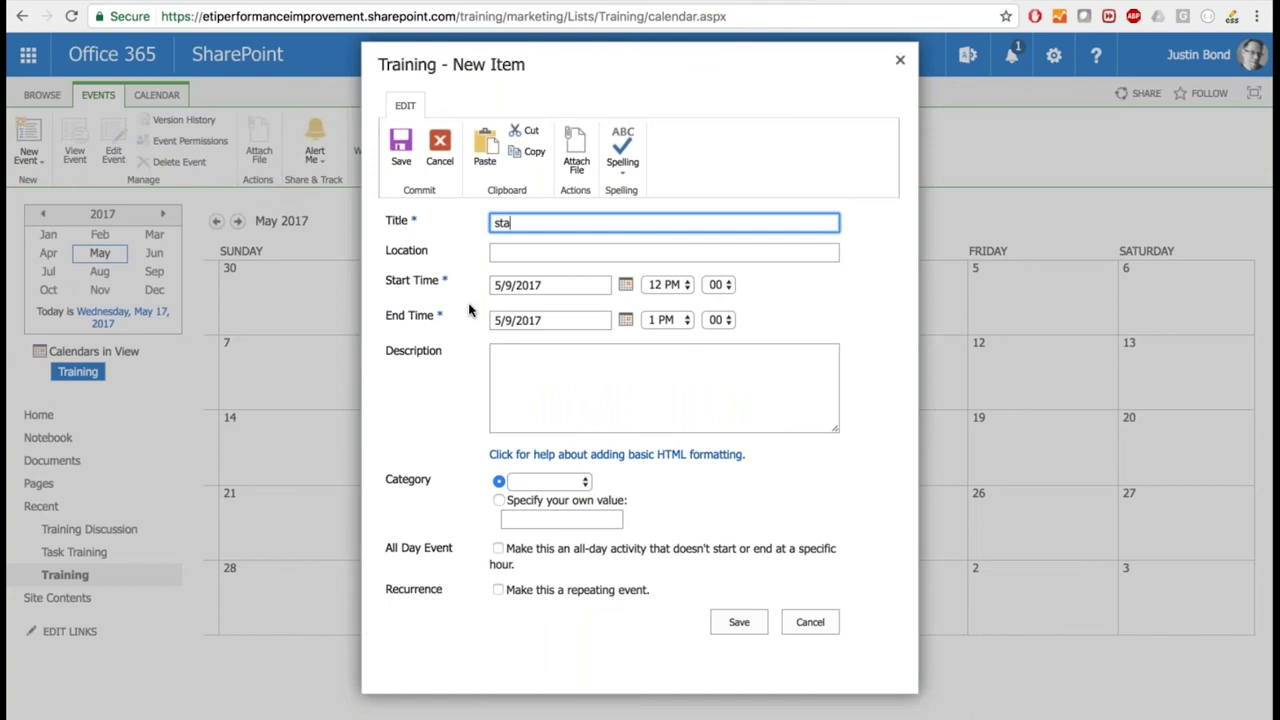
text(ff meeting)
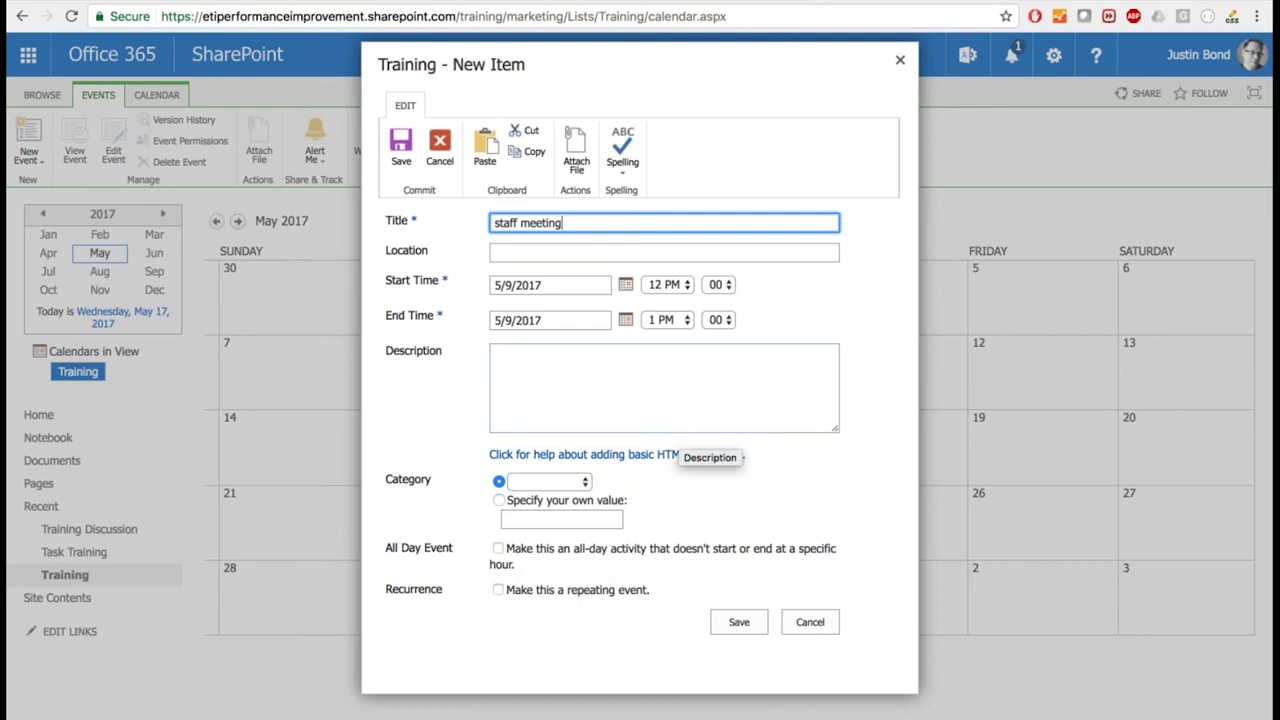
click(721, 623)
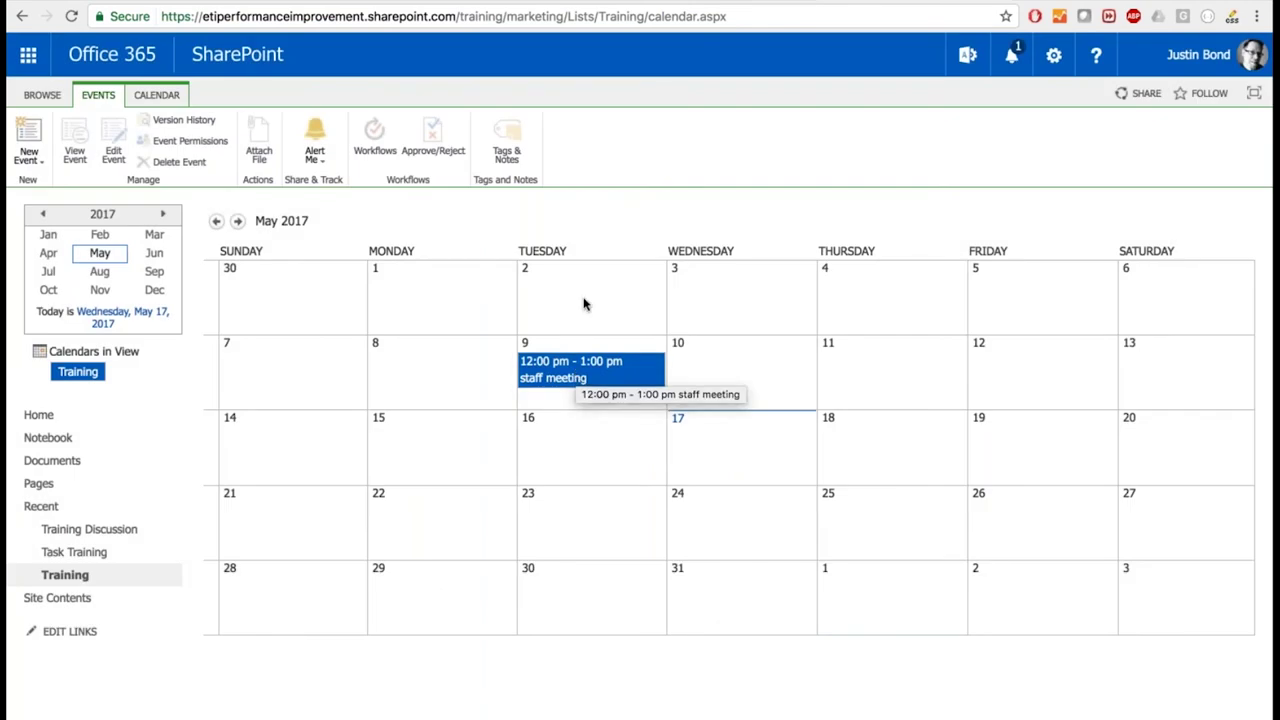
View the alerts set up on this site and return to the Training calendar.
click(316, 163)
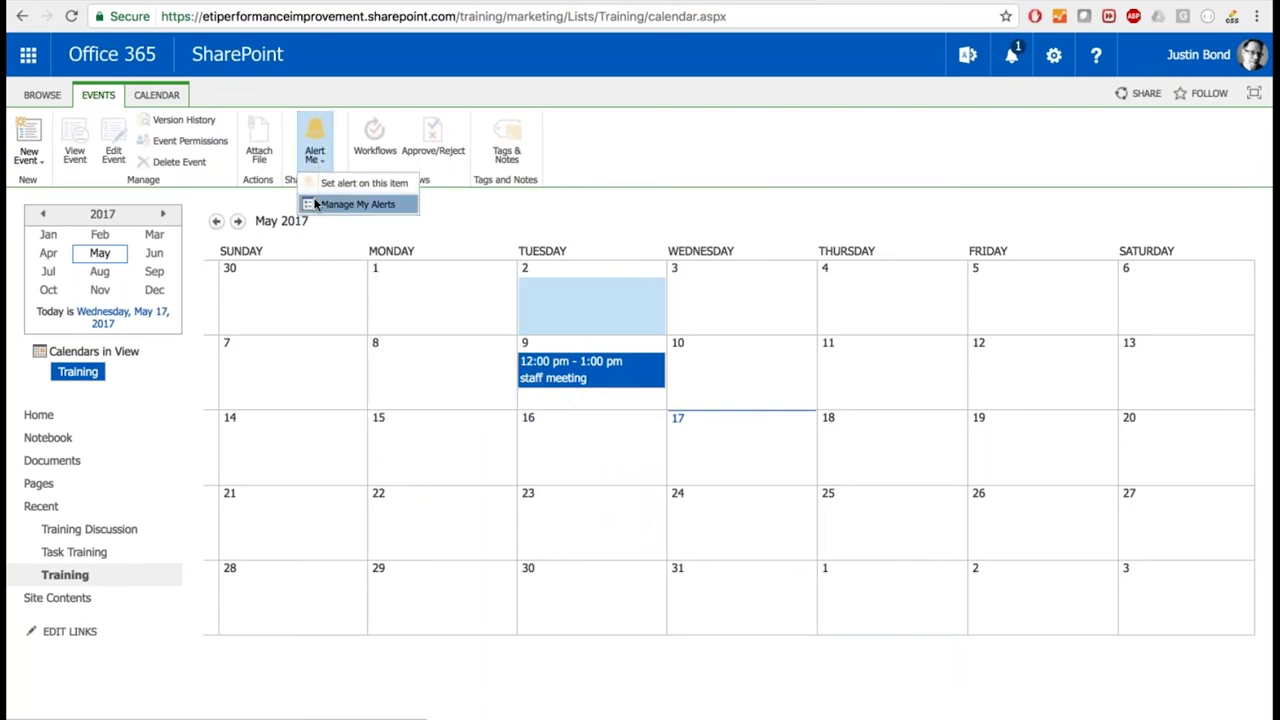
click(316, 204)
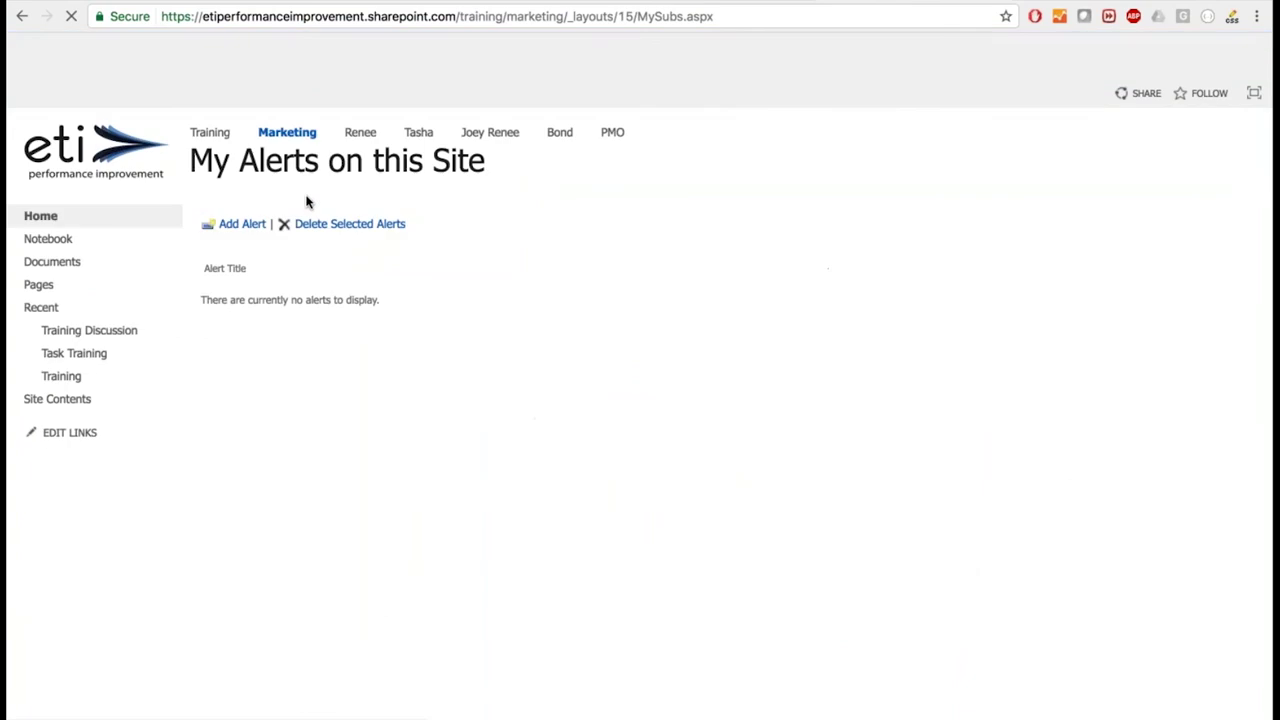
click(22, 15)
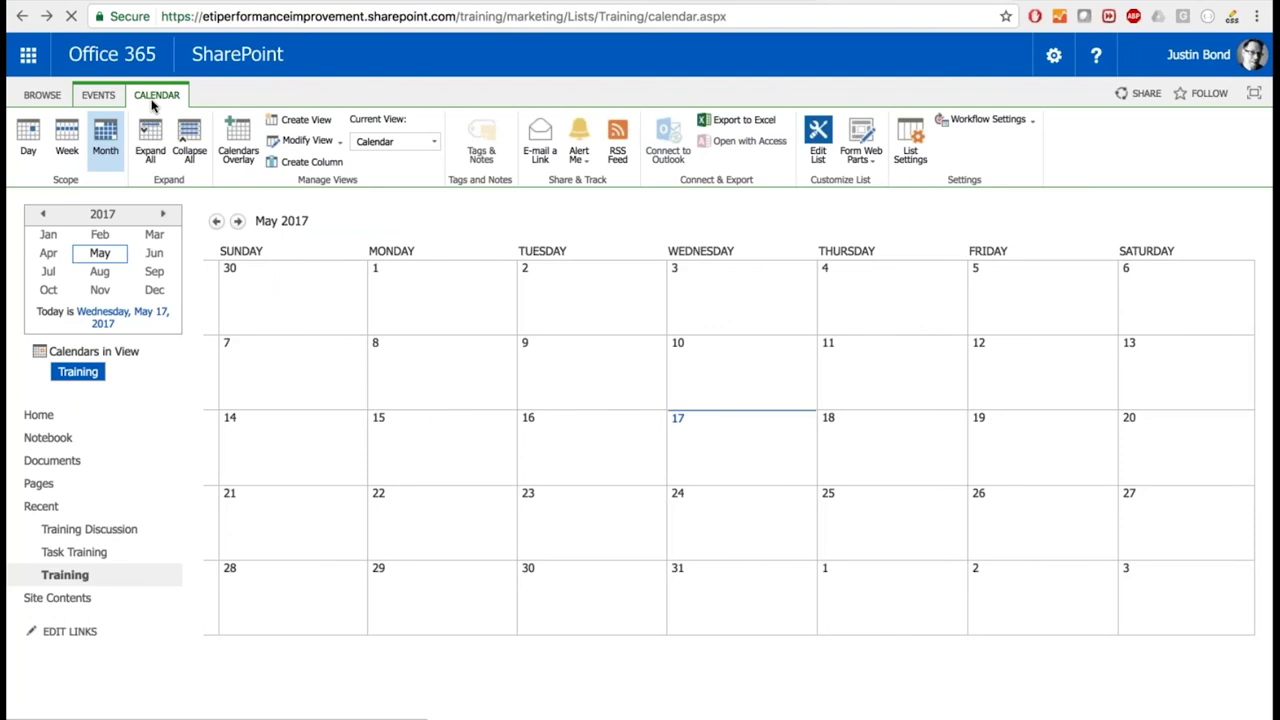
Start a new alert on the whole Training calendar list and title it "Sharepoint training alert".
click(579, 148)
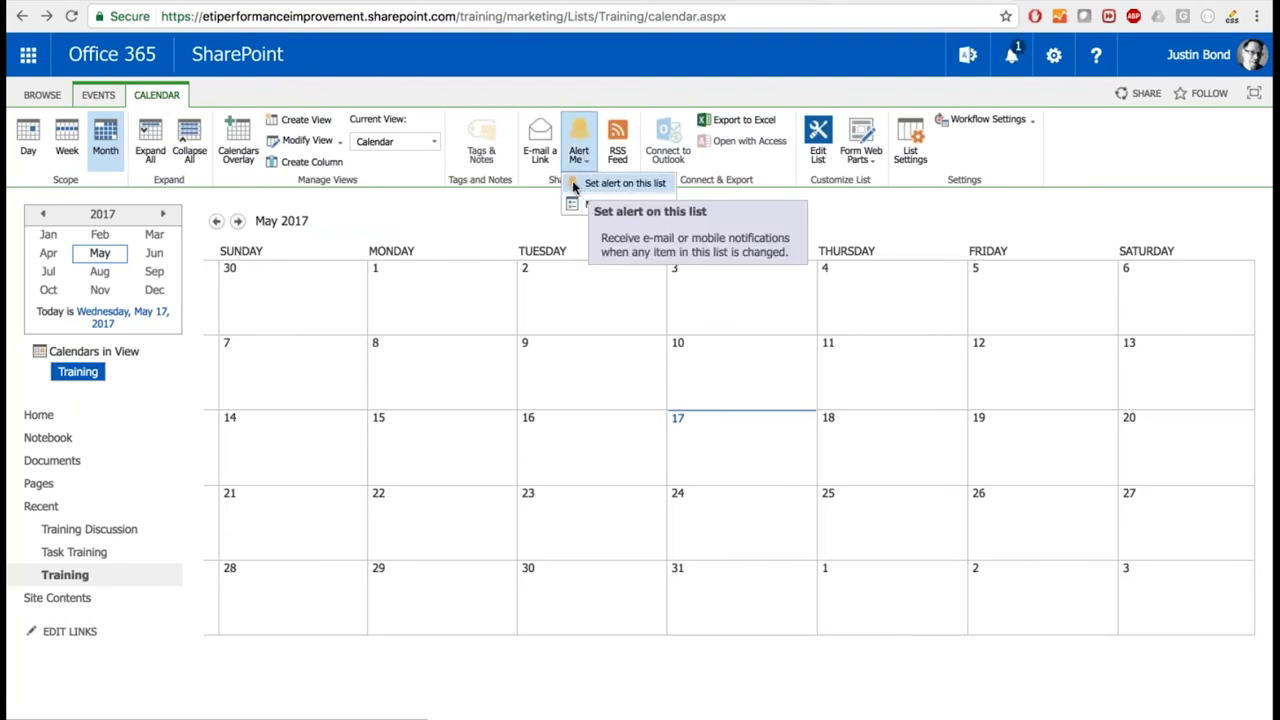
click(648, 185)
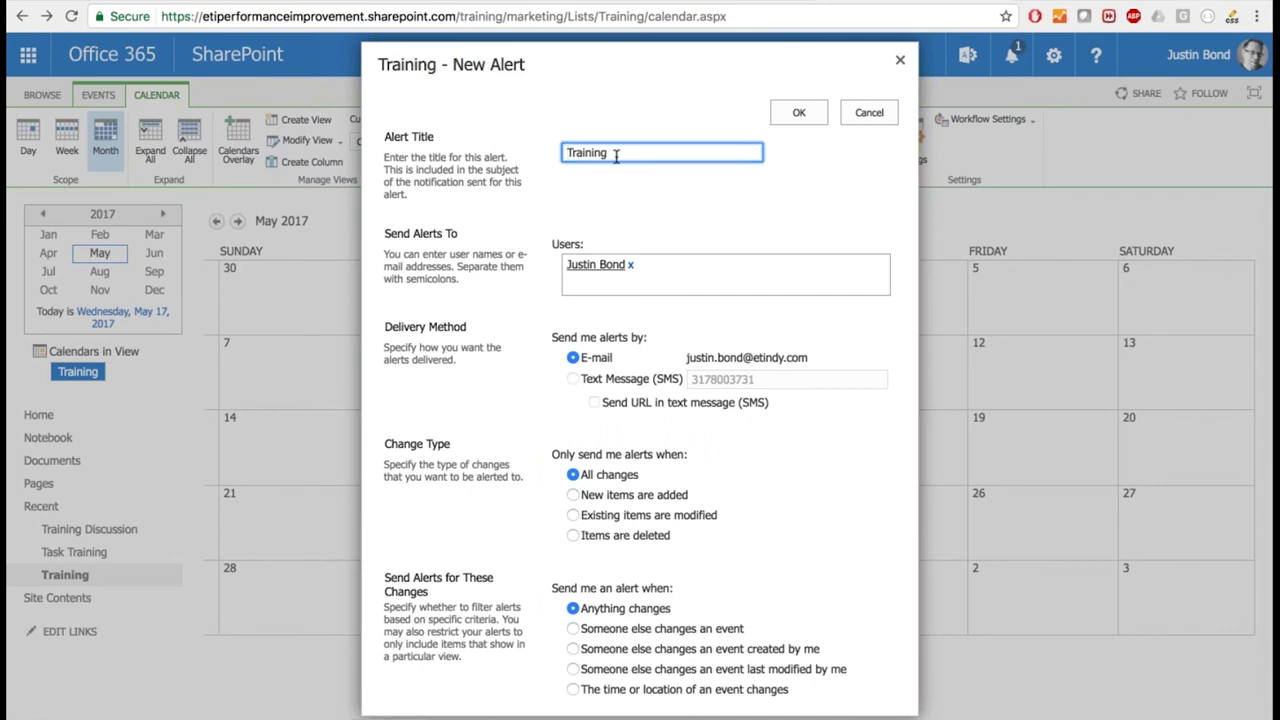
drag(614, 154, 432, 165)
click(432, 165)
key(BackSpace)
key(BackSpace)
key(BackSpace)
key(BackSpace)
key(BackSpace)
key(BackSpace)
key(BackSpace)
key(BackSpace)
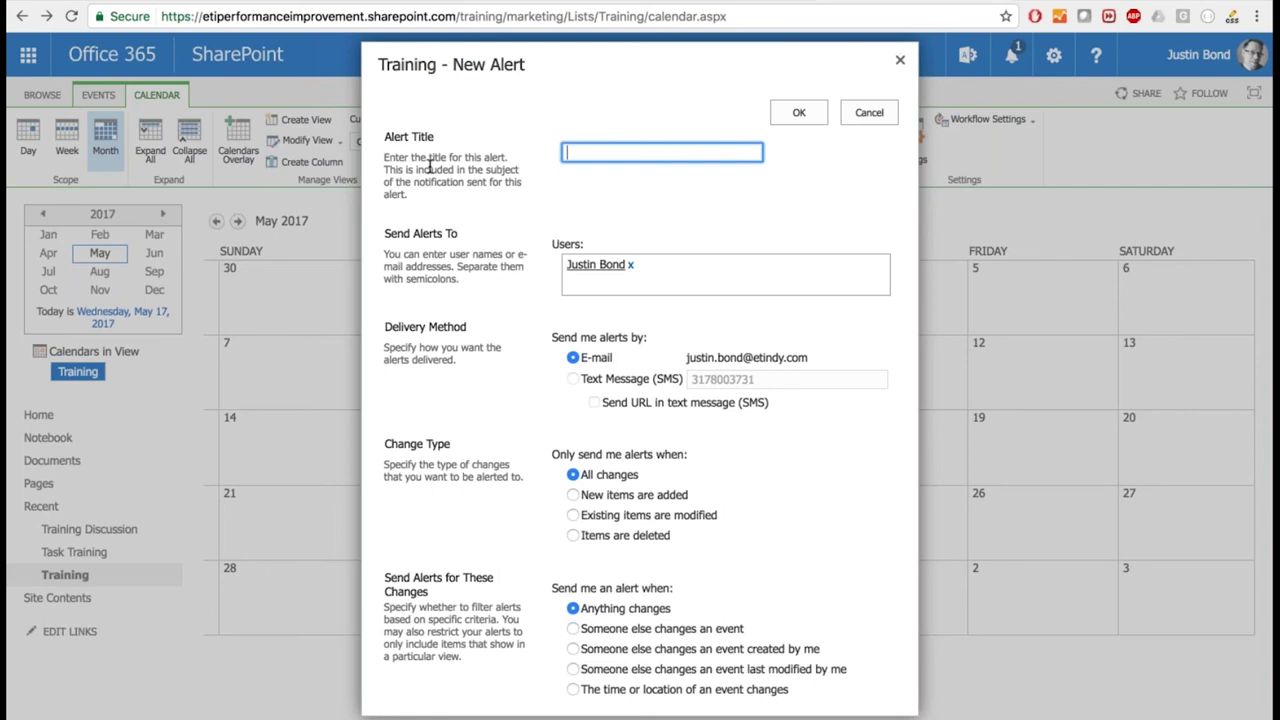
text(Sharepoint training alert)
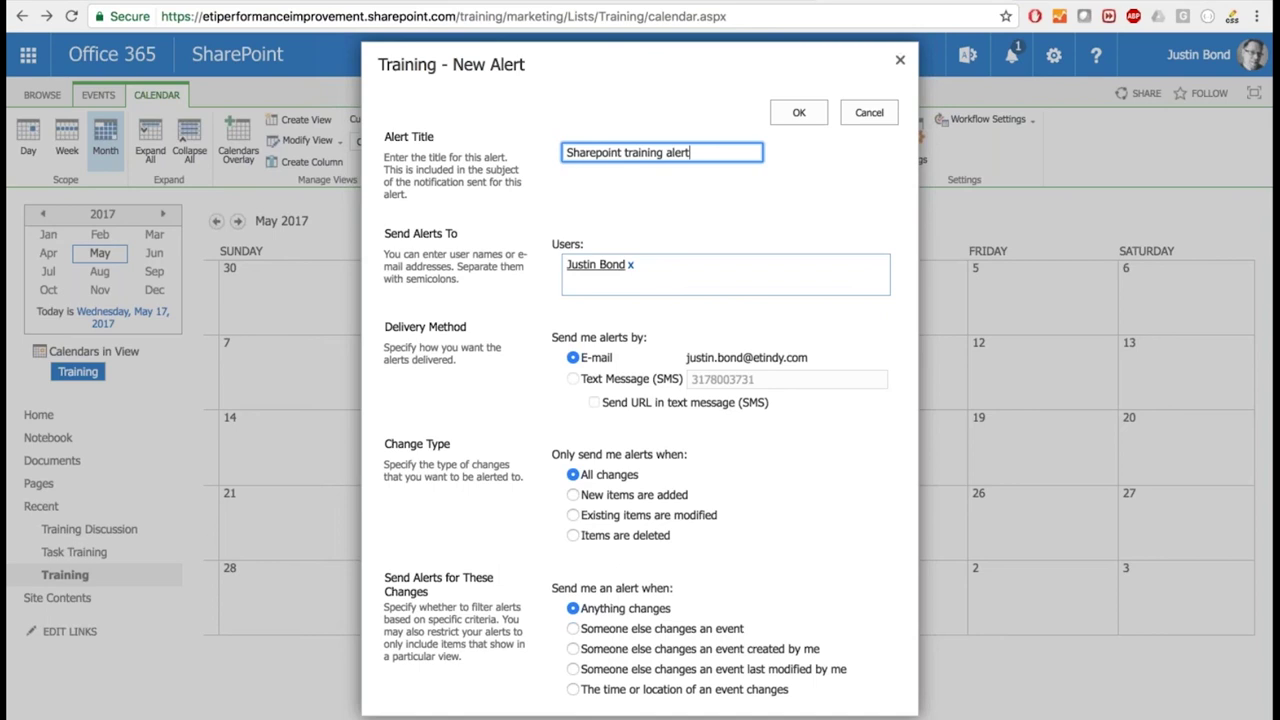
Review the alert's recipient and change options, try the daily and weekly summary frequencies, and cancel the alert.
click(653, 262)
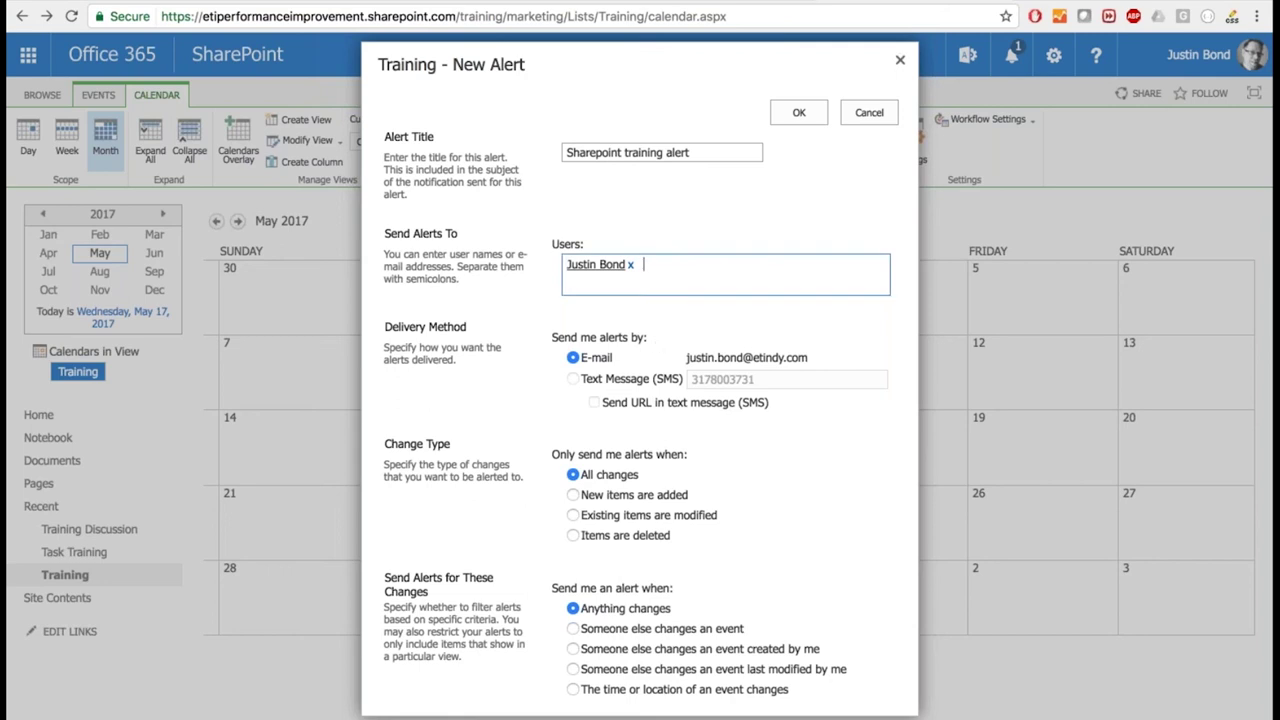
scroll(585, 431, down, 1)
scroll(585, 431, down, 4)
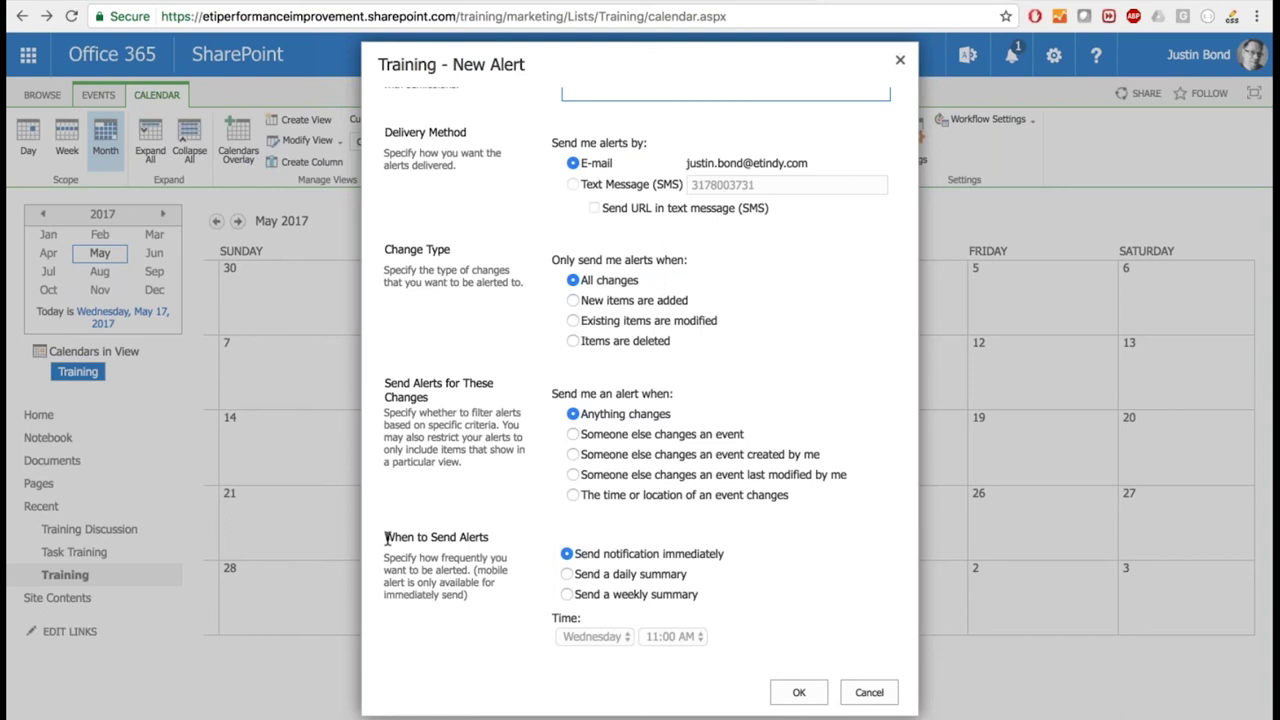
drag(386, 537, 508, 531)
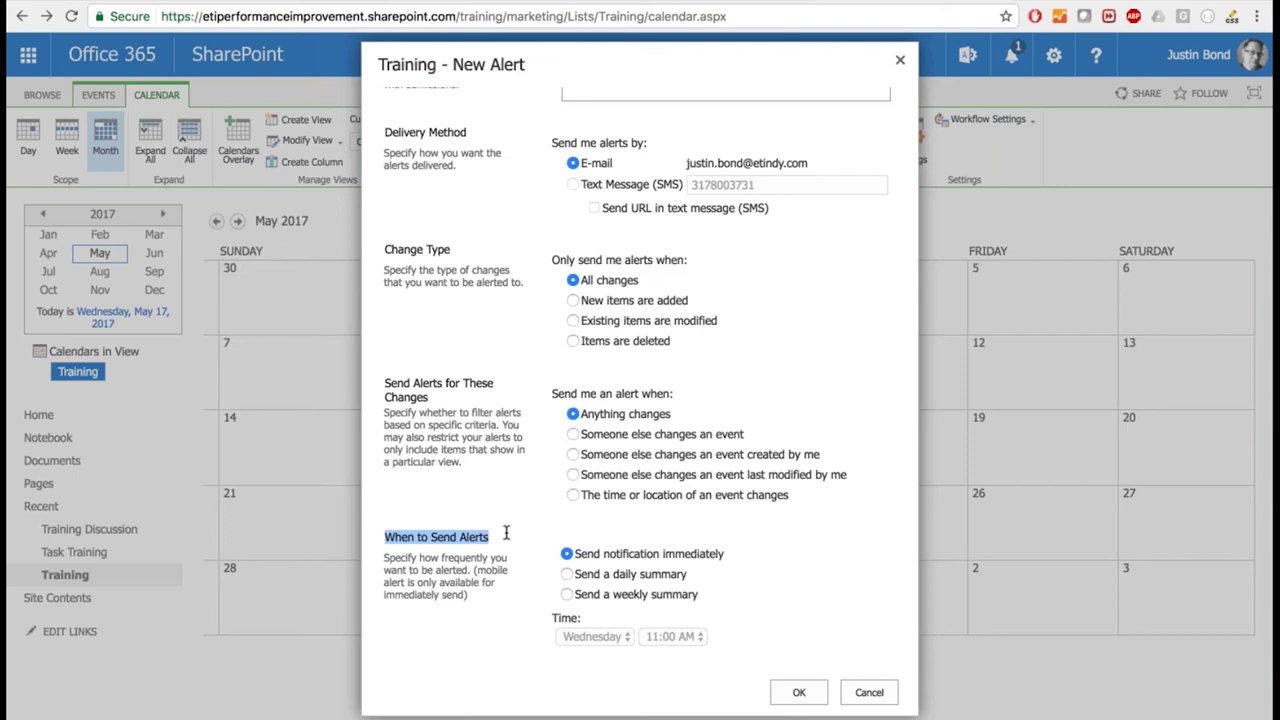
click(611, 553)
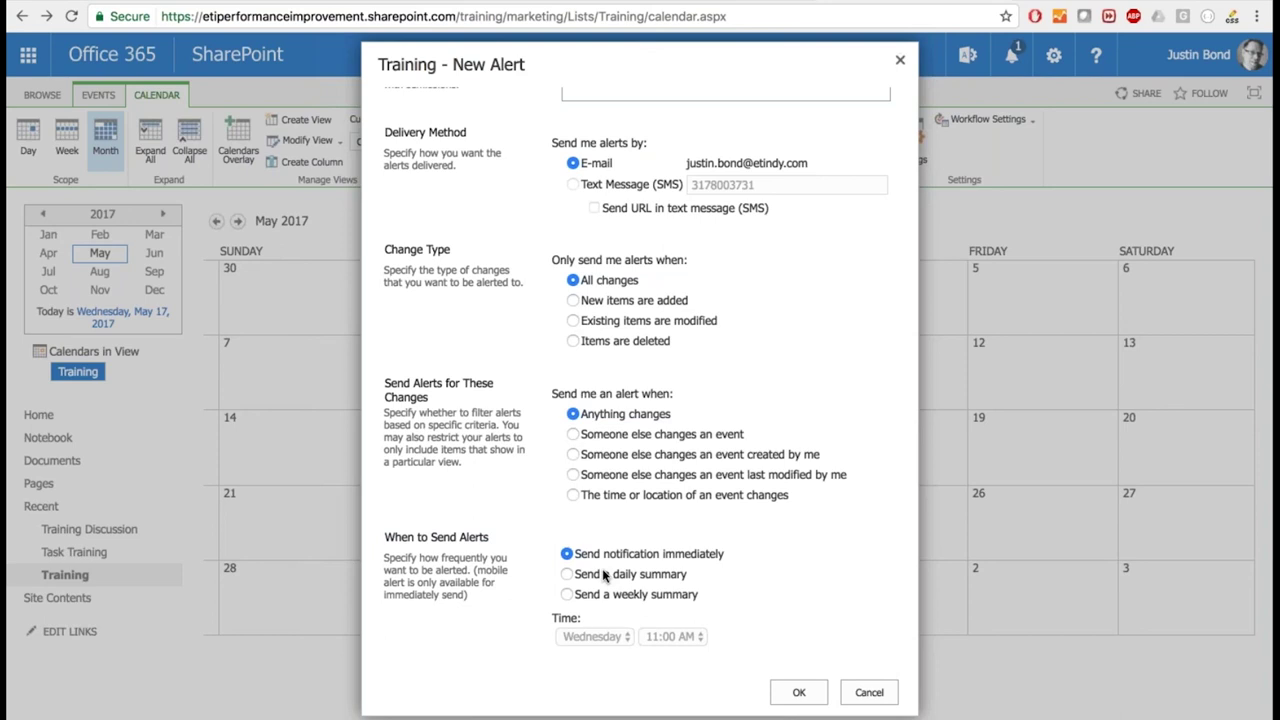
click(603, 575)
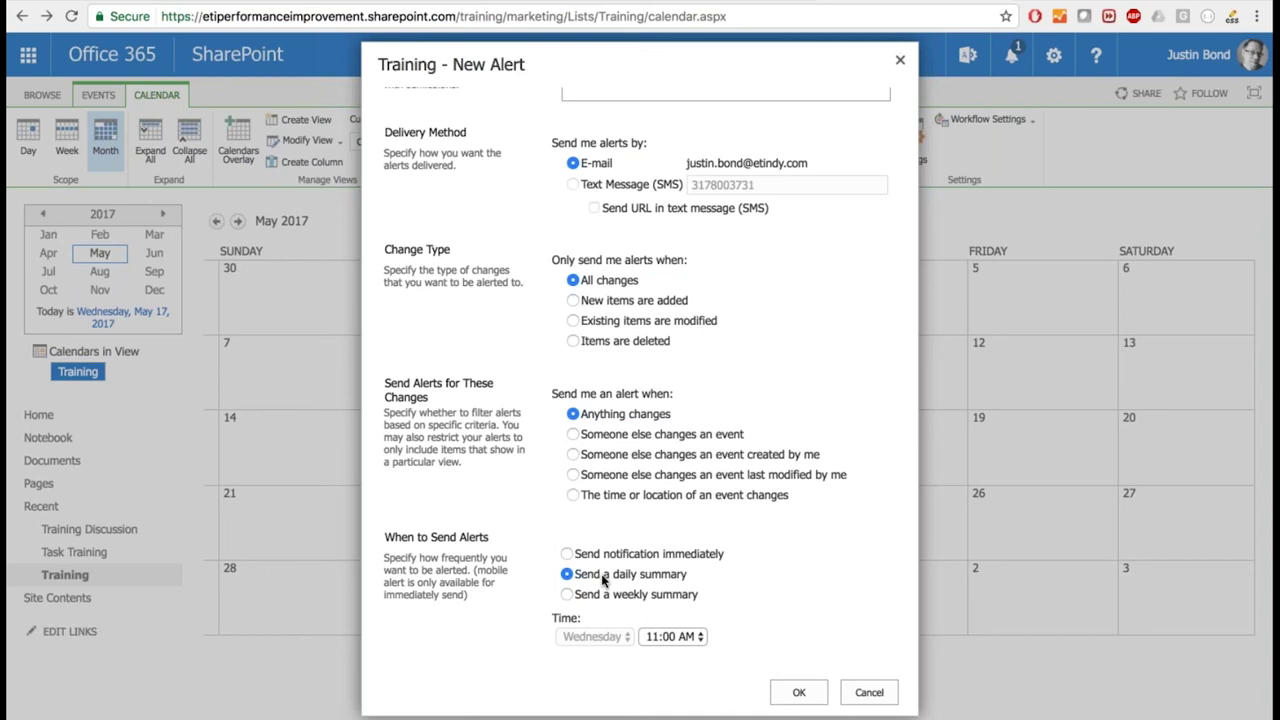
click(603, 597)
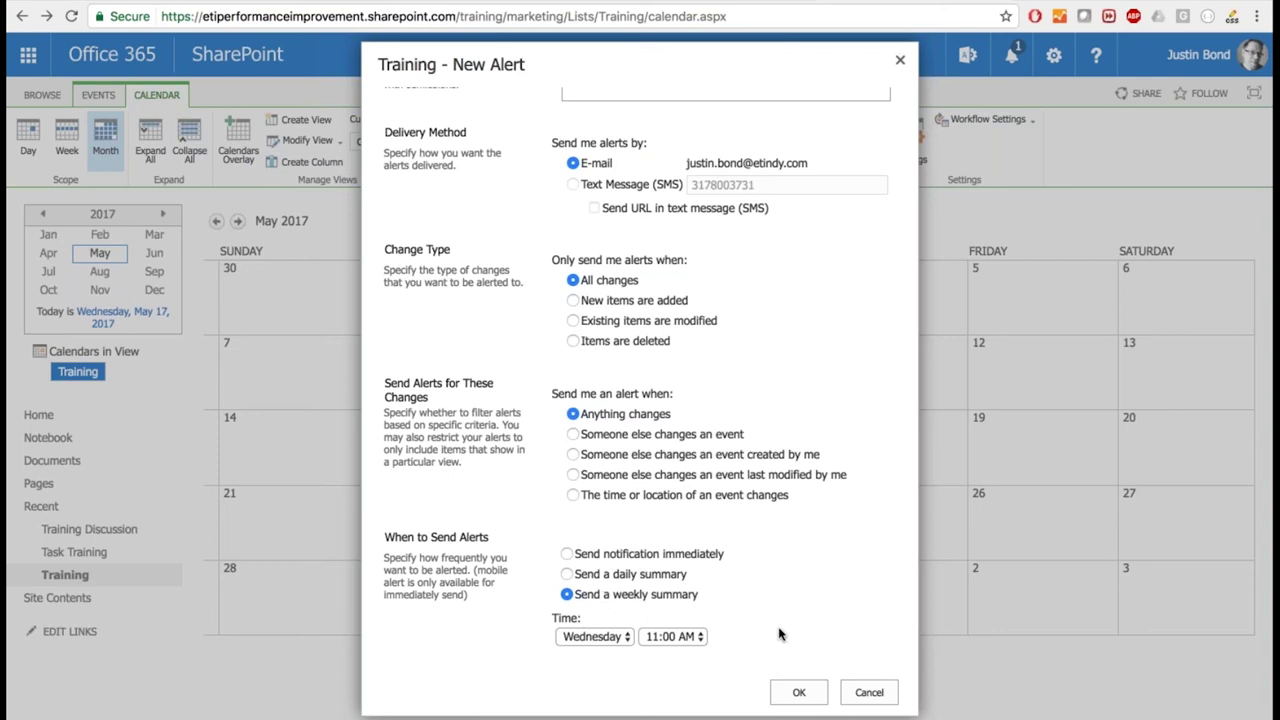
click(862, 694)
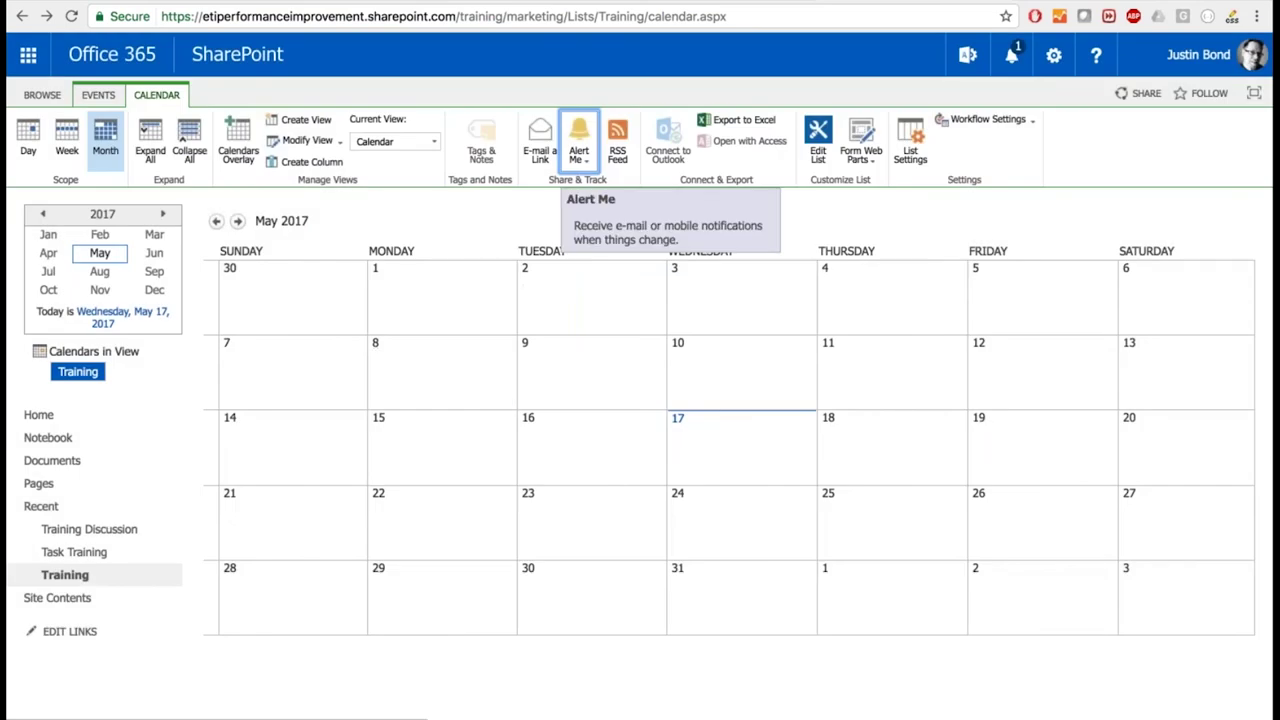
click(96, 96)
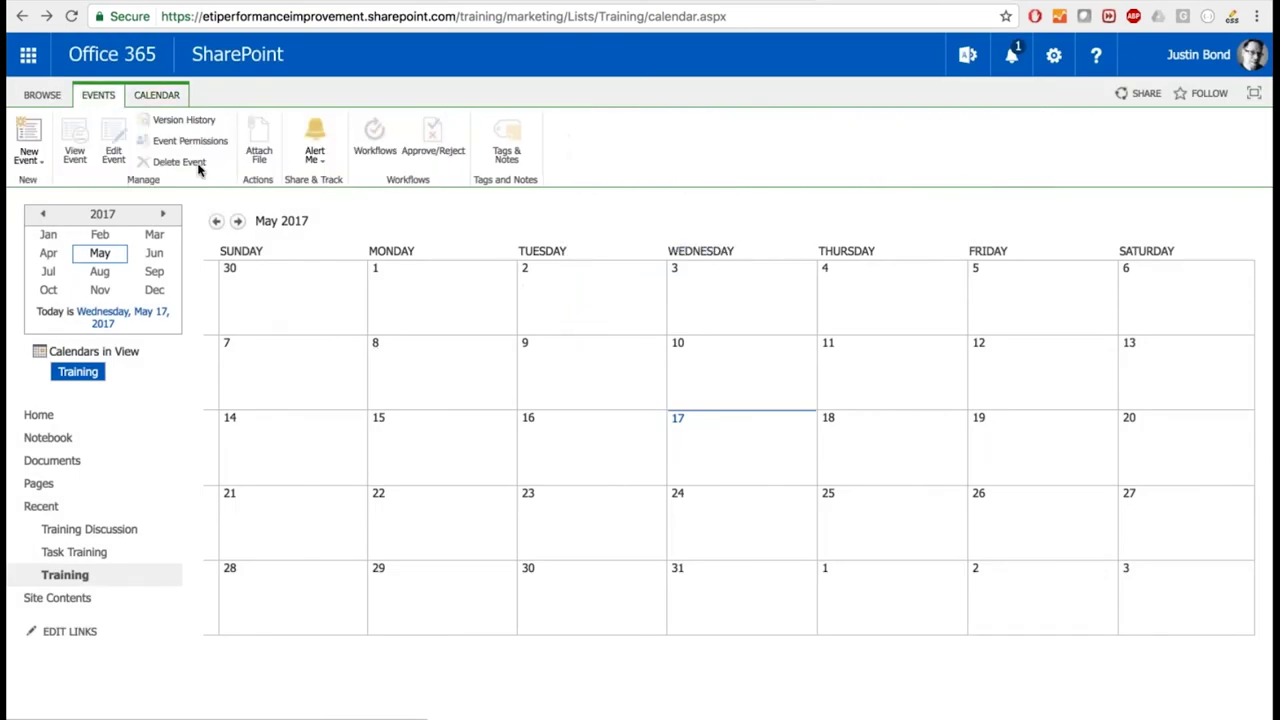
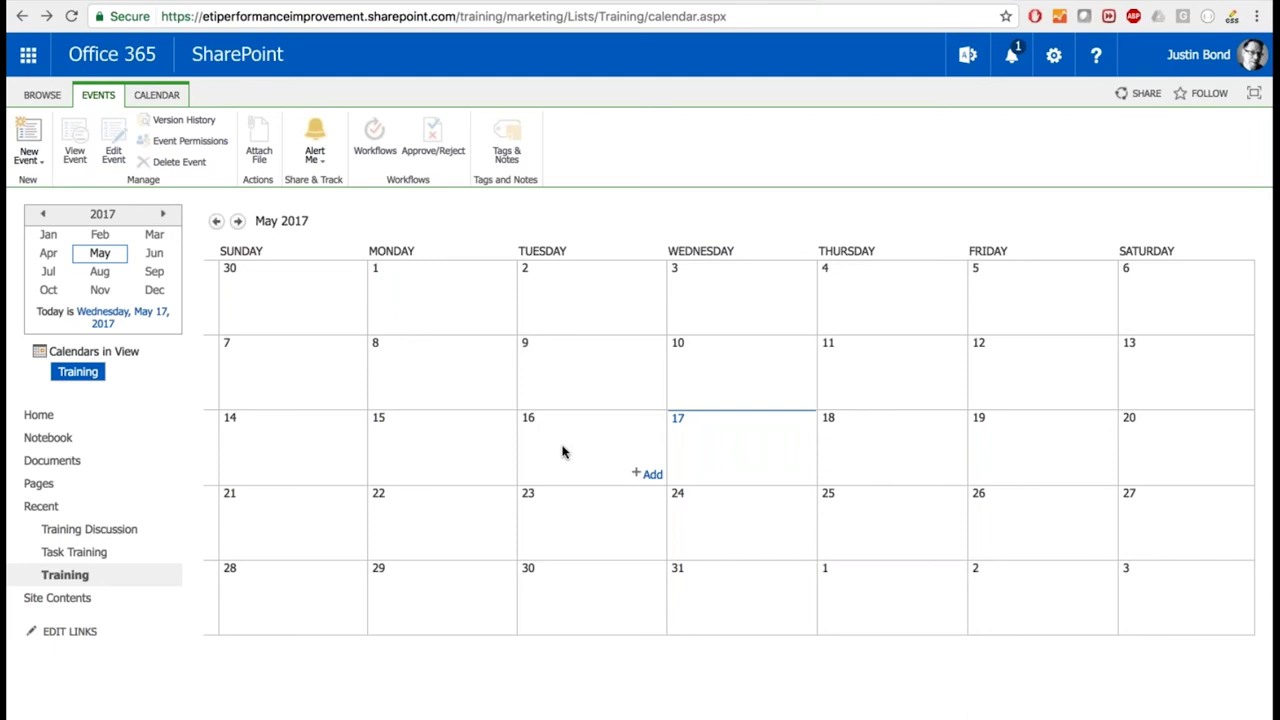
click(29, 56)
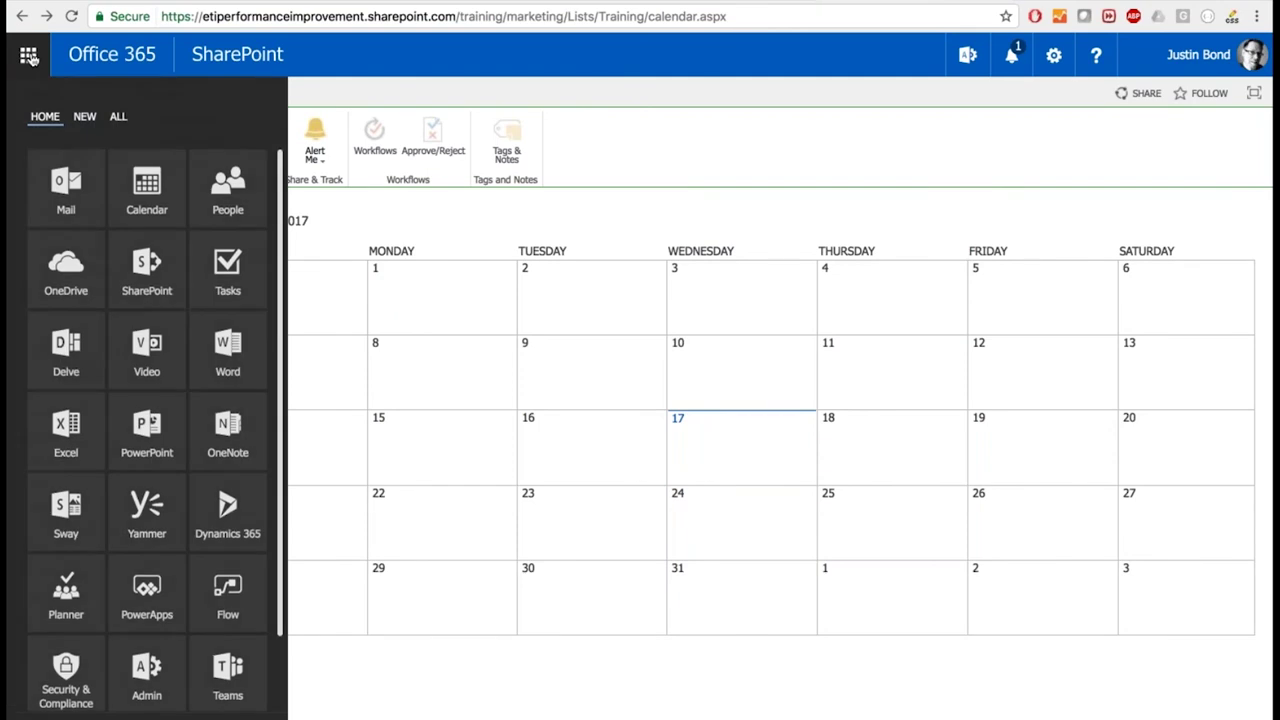
click(30, 57)
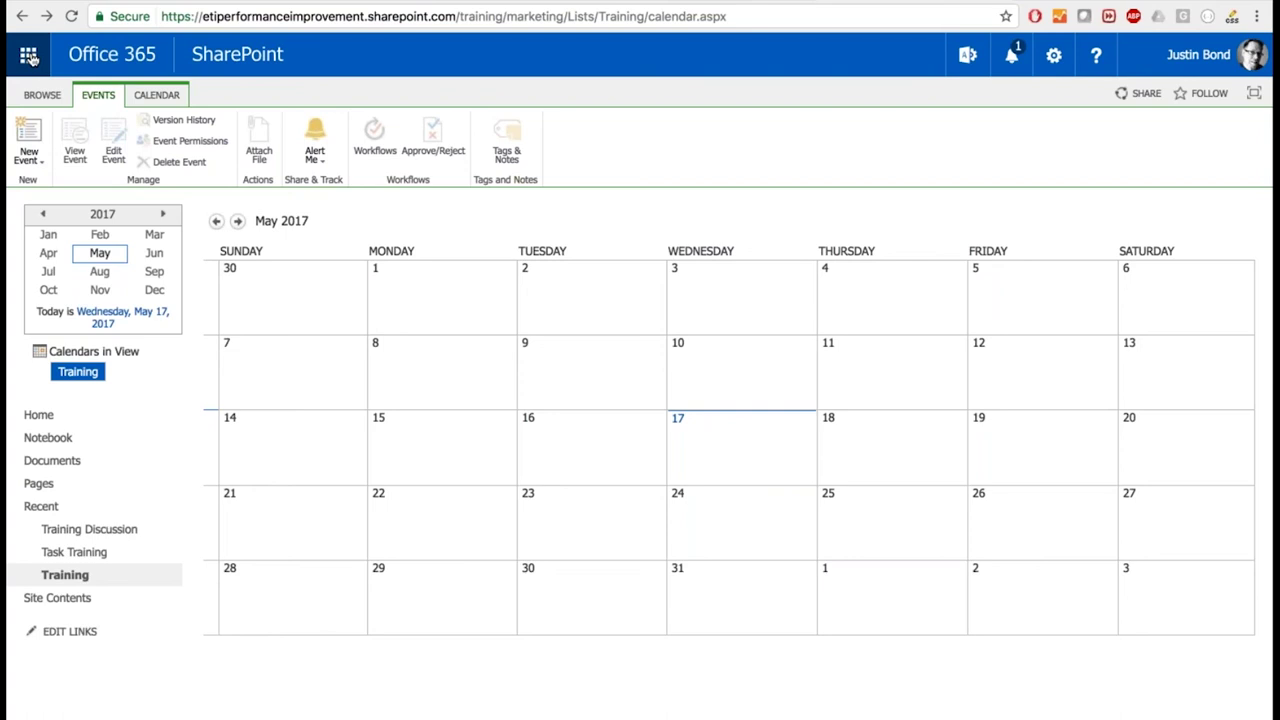